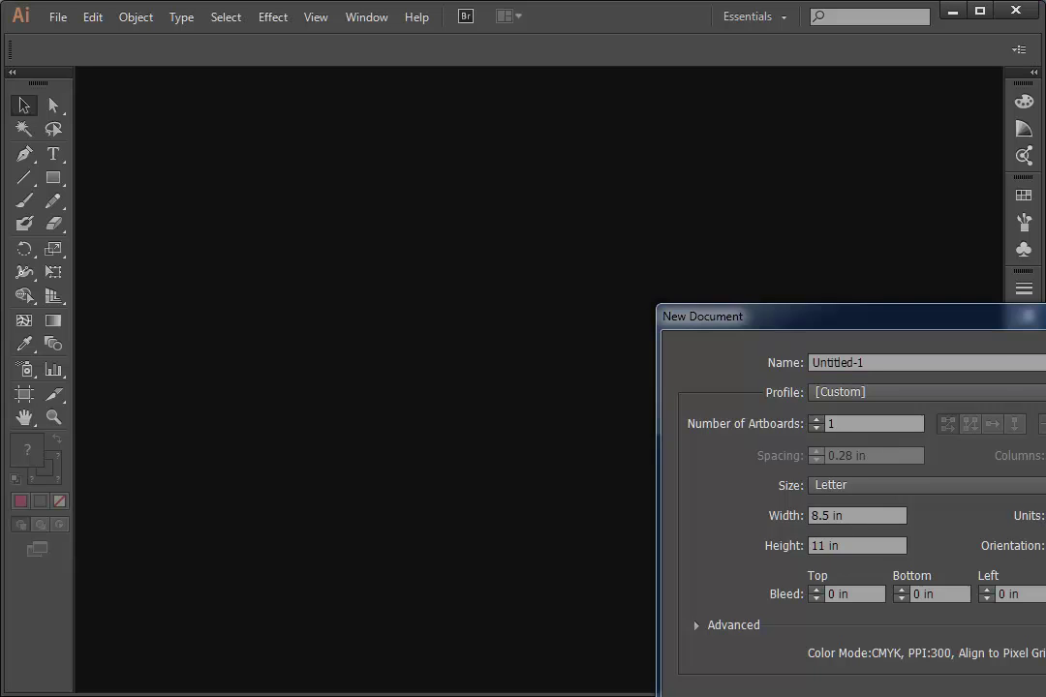
# Create a new Letter-size document named pencil with one artboard and collapse the layers list
pyautogui.click(887, 326)
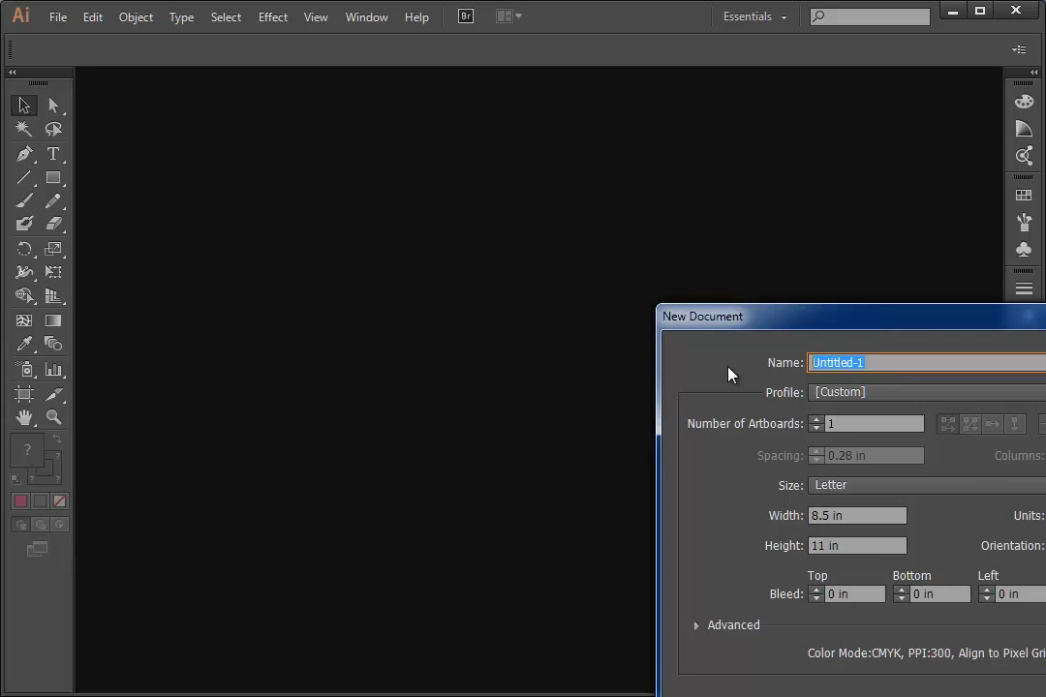
pyautogui.write('pencil')
pyautogui.press('Return')
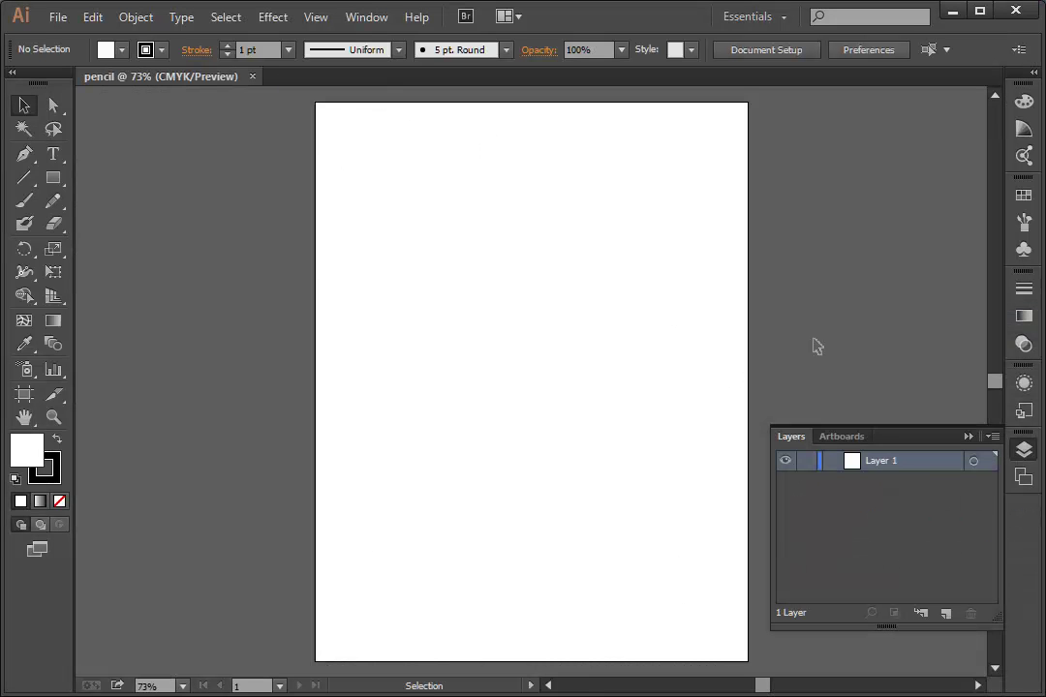
pyautogui.click(968, 437)
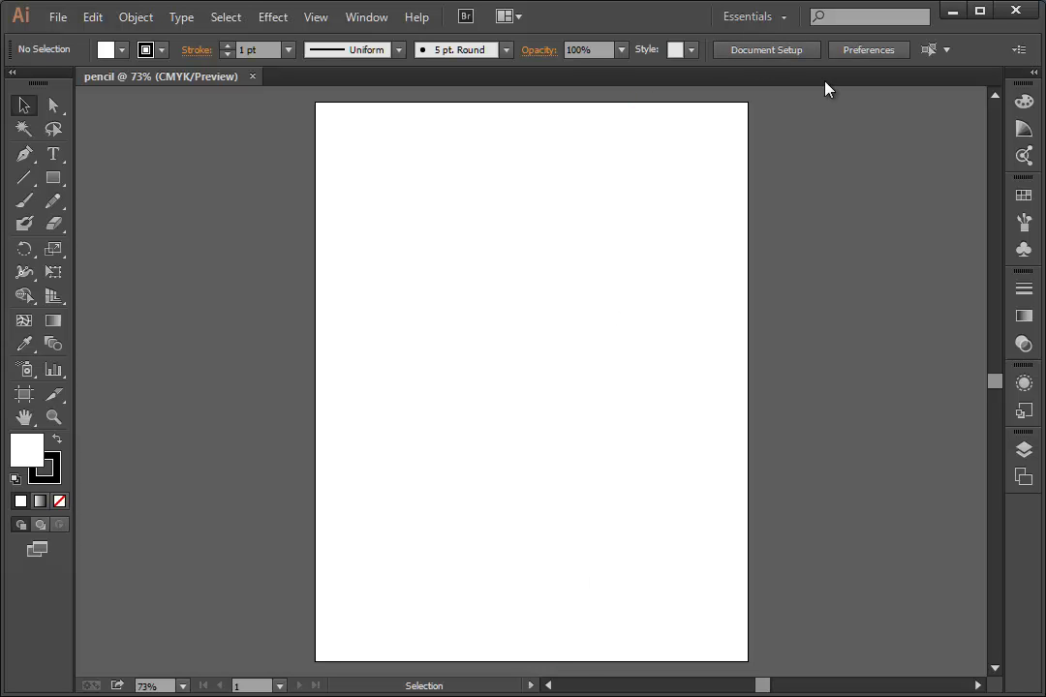
# Edit the artboard into a short horizontal strip, reducing its height from below and widening it on both sides
pyautogui.click(769, 50)
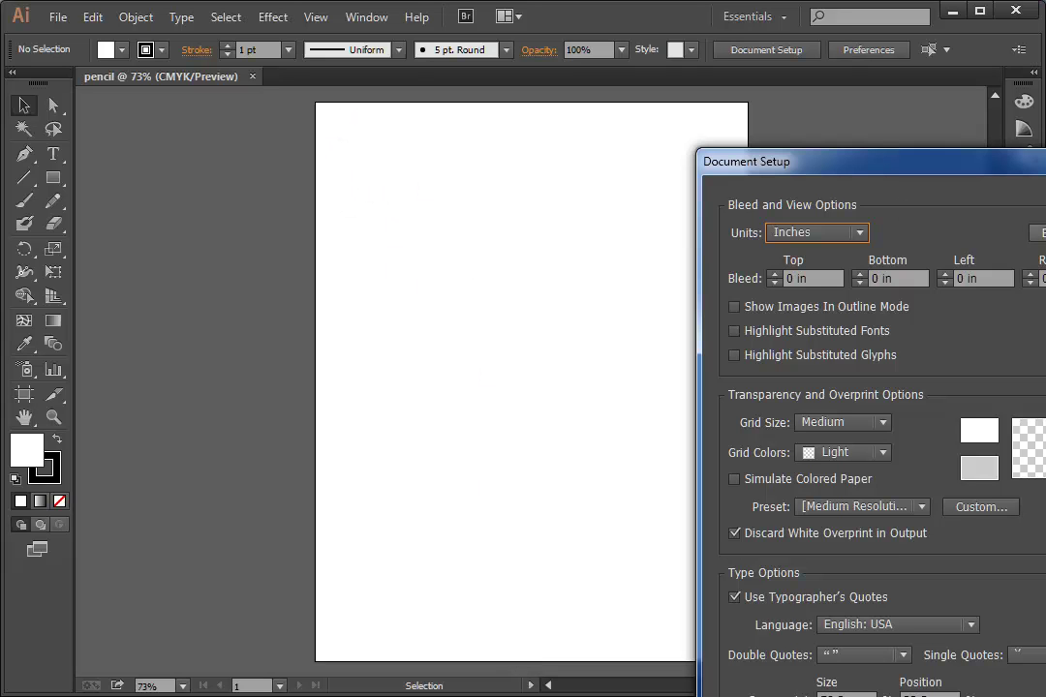
pyautogui.click(1039, 233)
pyautogui.moveTo(532, 662); pyautogui.dragTo(508, 190)
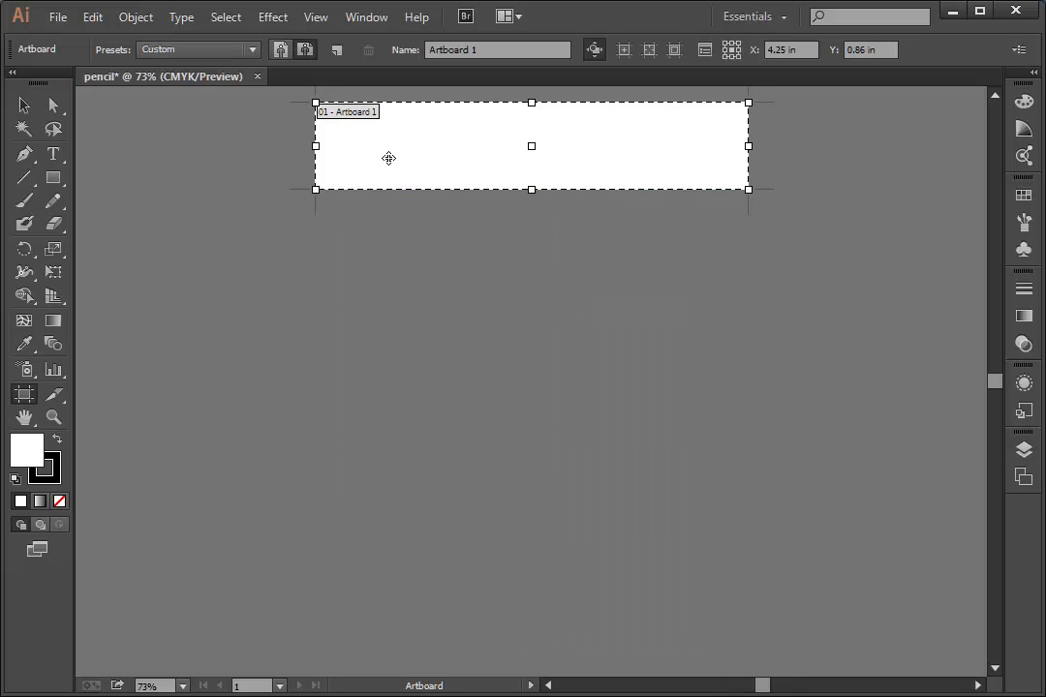
pyautogui.moveTo(317, 146); pyautogui.dragTo(90, 147)
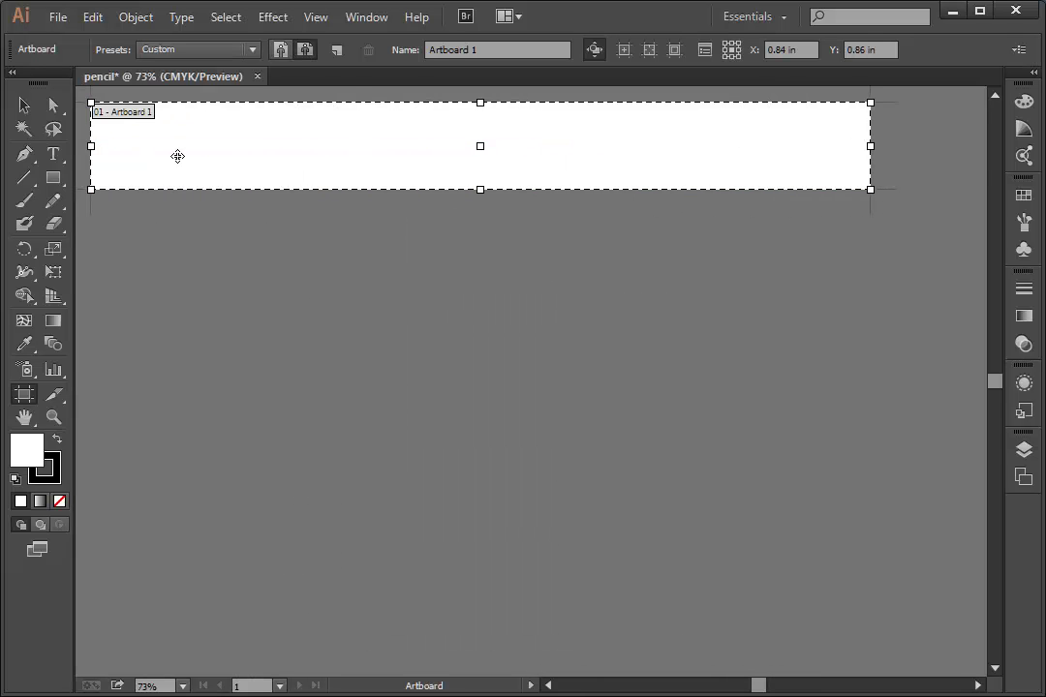
pyautogui.moveTo(871, 147); pyautogui.dragTo(939, 146)
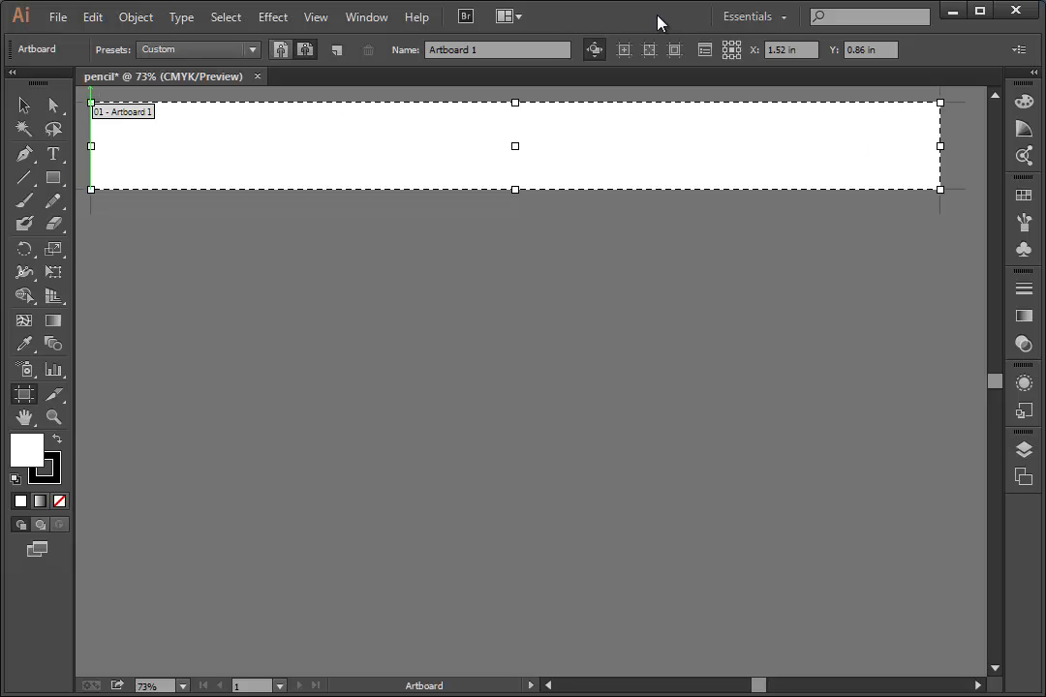
pyautogui.click(22, 109)
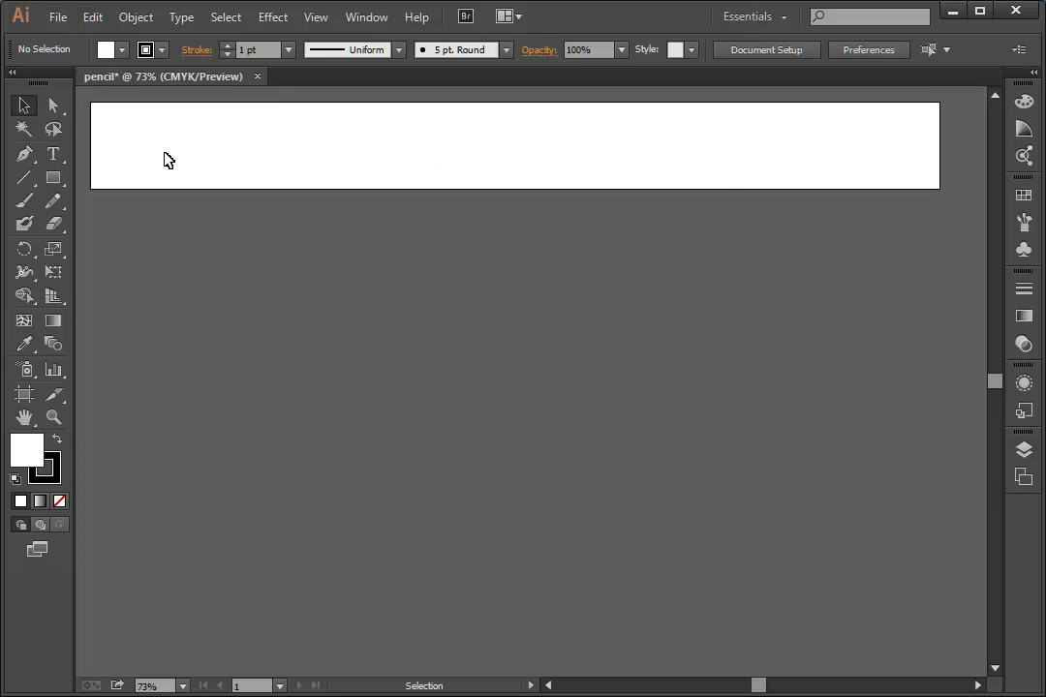
# Draw a long, thin horizontal rectangle across the middle of the artboard, leaving margins at both ends
pyautogui.click(54, 181)
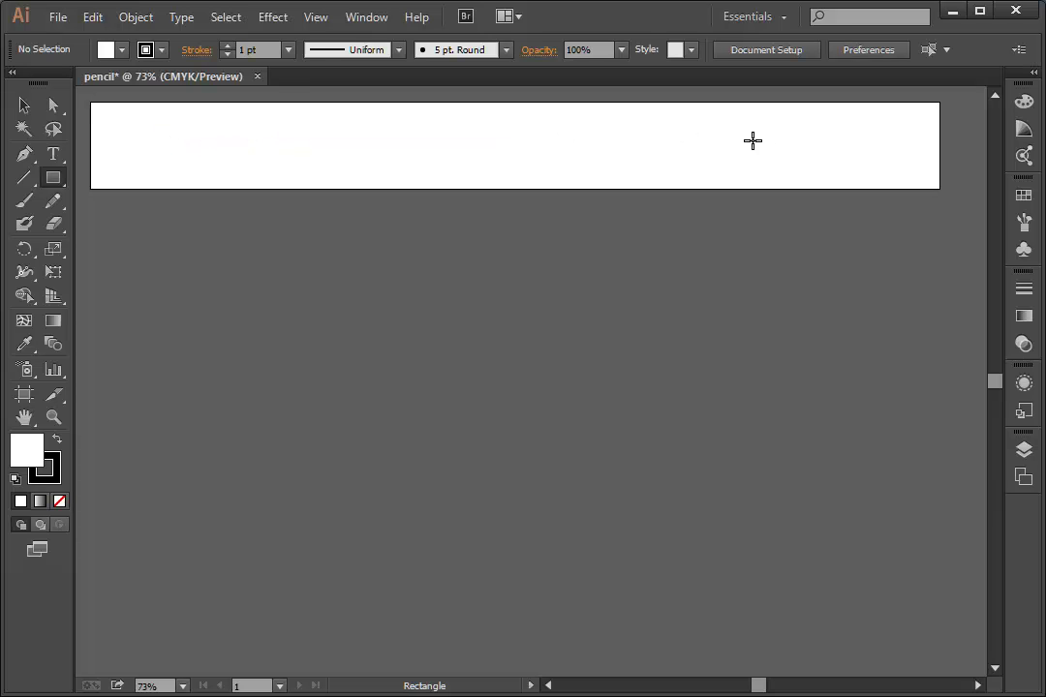
pyautogui.click(56, 187)
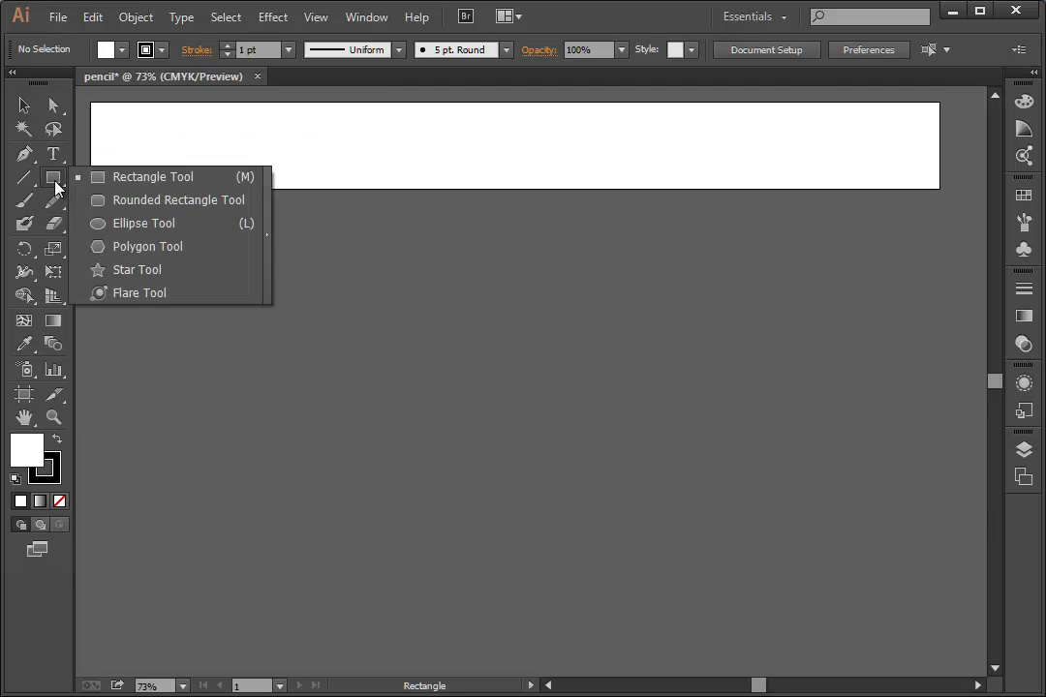
pyautogui.click(152, 179)
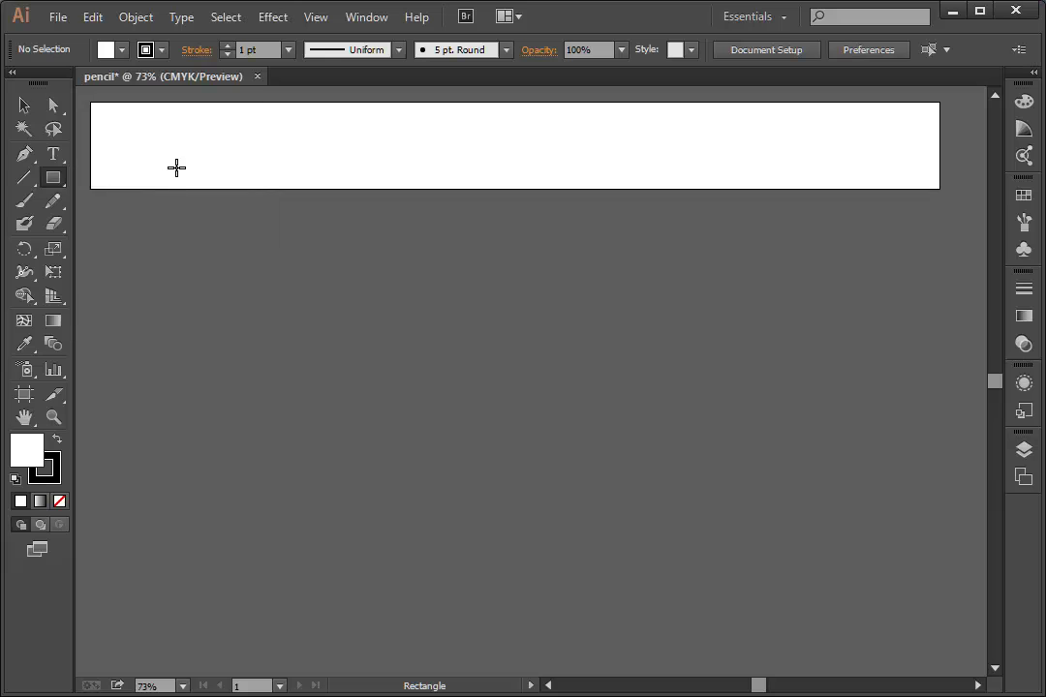
pyautogui.moveTo(197, 138); pyautogui.dragTo(820, 154)
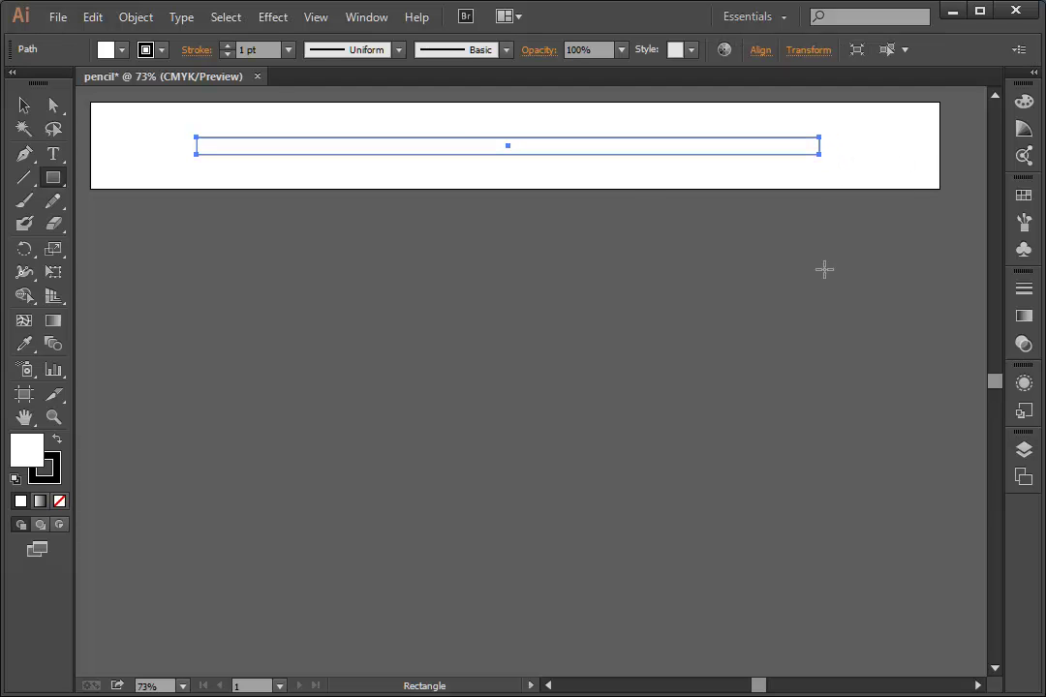
# Fill the rectangle with the orange swatch C=0 M=35 Y=85 K=0 and remove its stroke
pyautogui.click(121, 50)
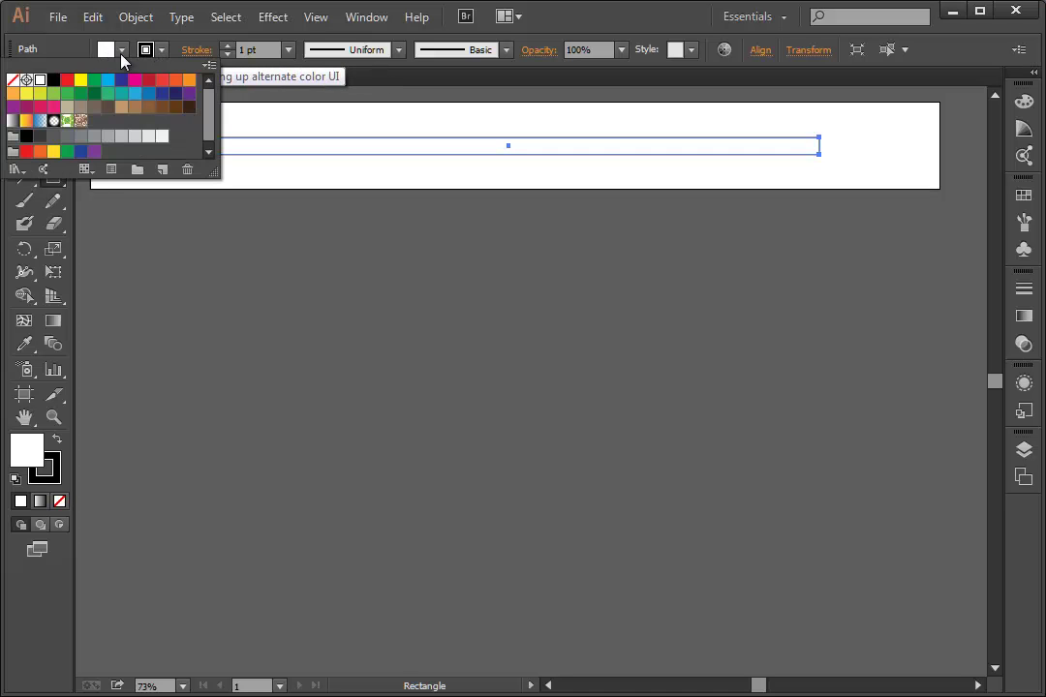
pyautogui.click(14, 94)
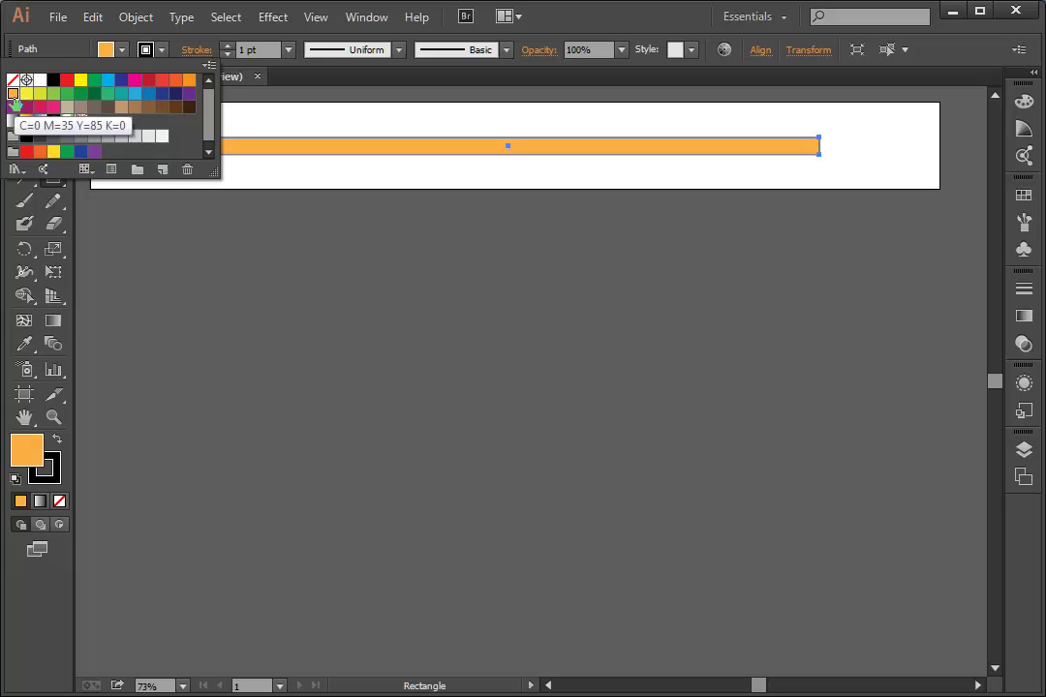
pyautogui.click(147, 48)
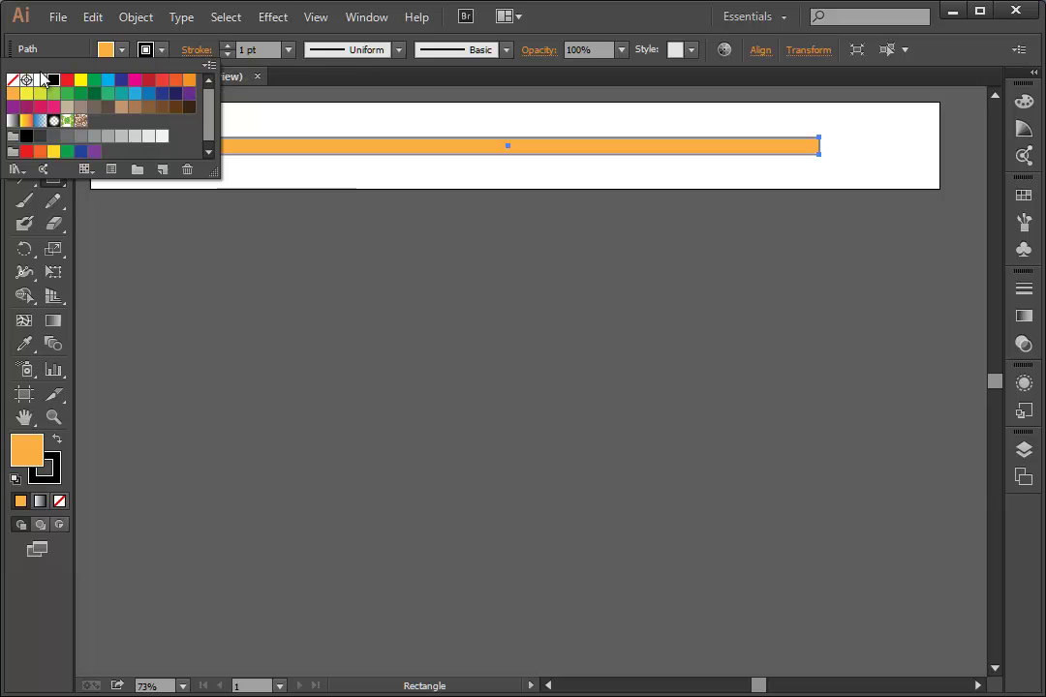
pyautogui.click(12, 81)
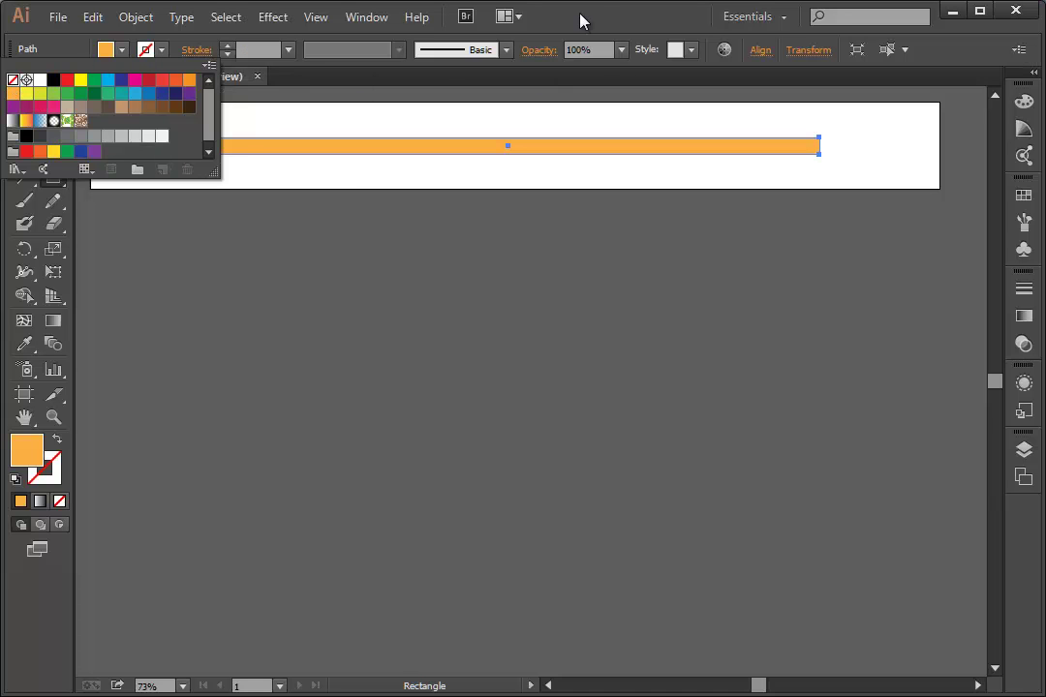
pyautogui.click(25, 105)
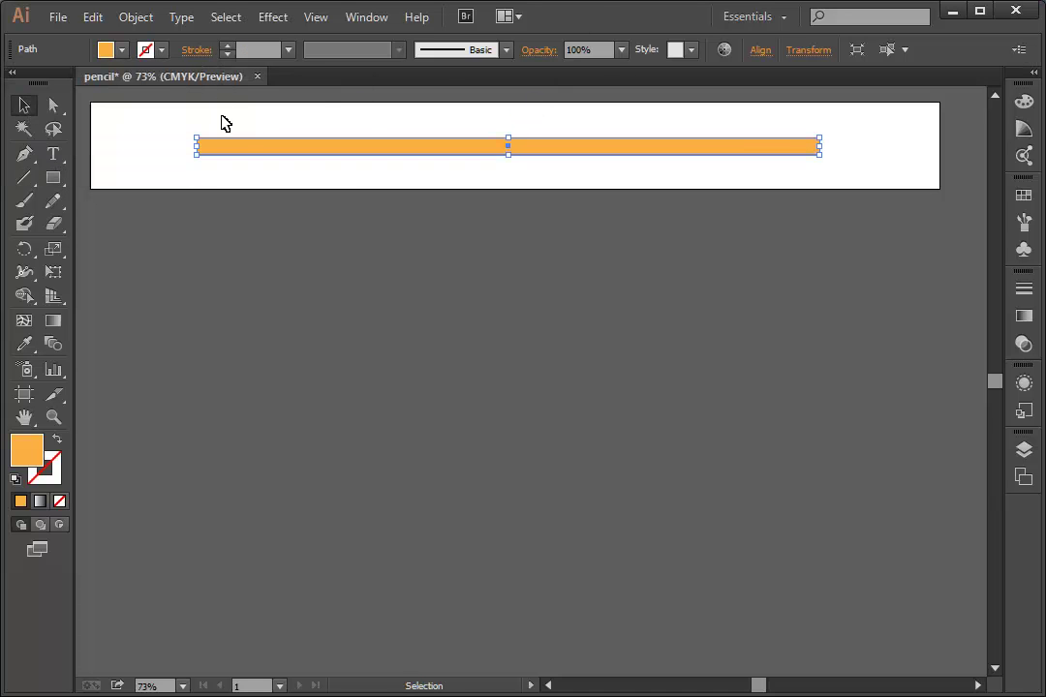
# Duplicate the orange bar twice, placing one copy flush above and one flush below the original
pyautogui.click(483, 159)
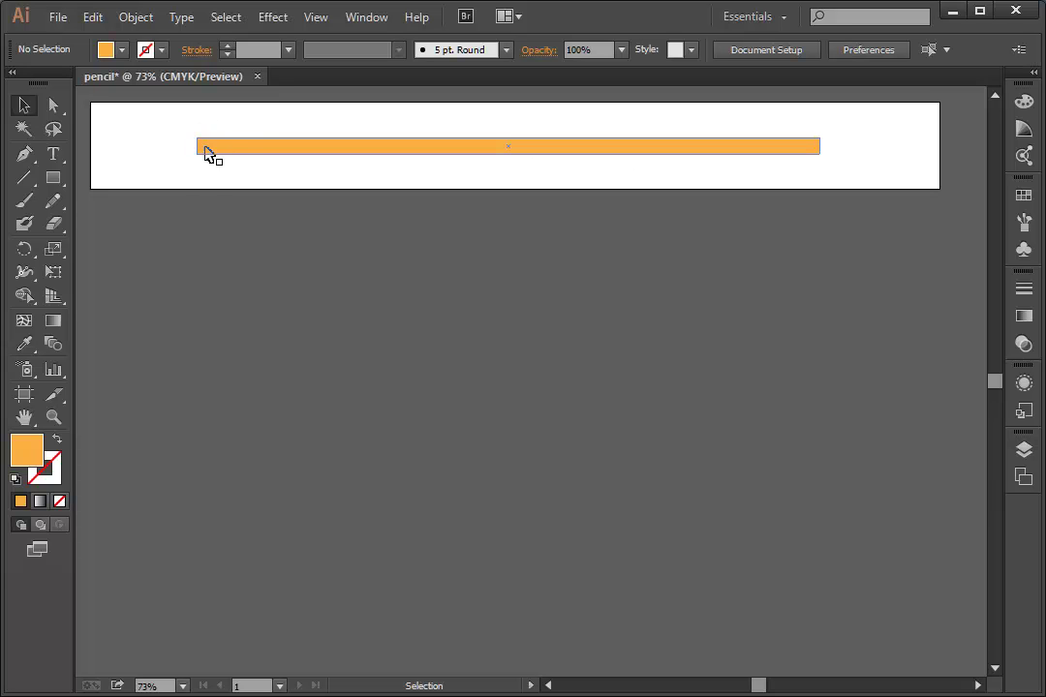
pyautogui.click(233, 149)
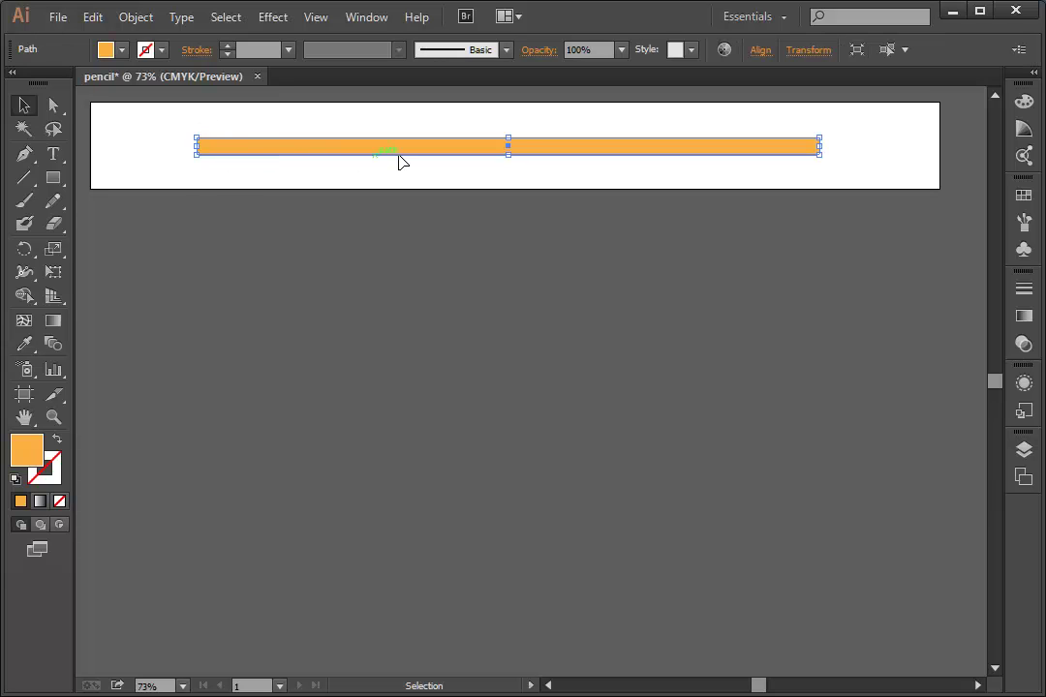
pyautogui.keyDown('shift'); pyautogui.click(572, 155); pyautogui.keyUp('shift')
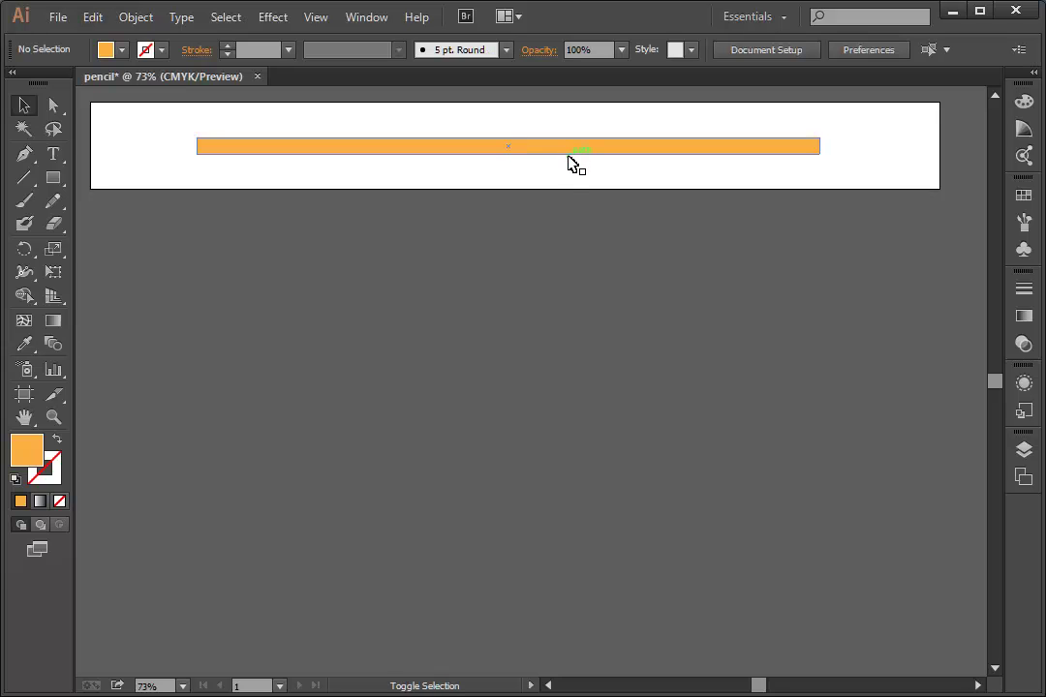
pyautogui.moveTo(573, 150); pyautogui.dragTo(593, 170)
pyautogui.click(575, 151)
pyautogui.click(871, 155)
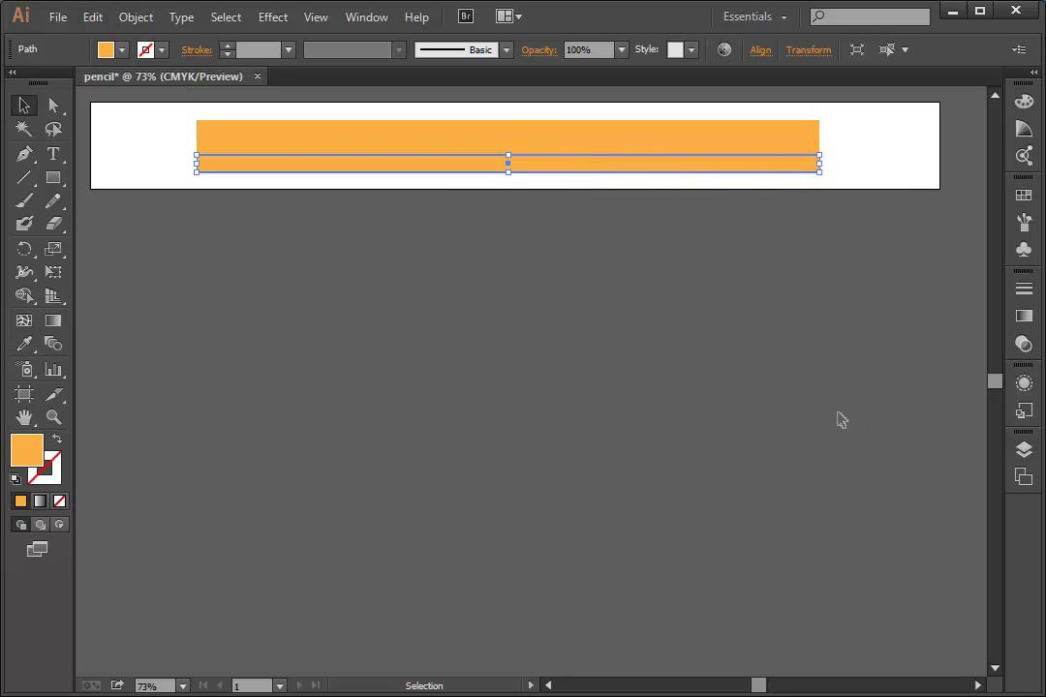
# Expand Layer 1 and select each path in turn to check which bar it belongs to
pyautogui.press('F7')
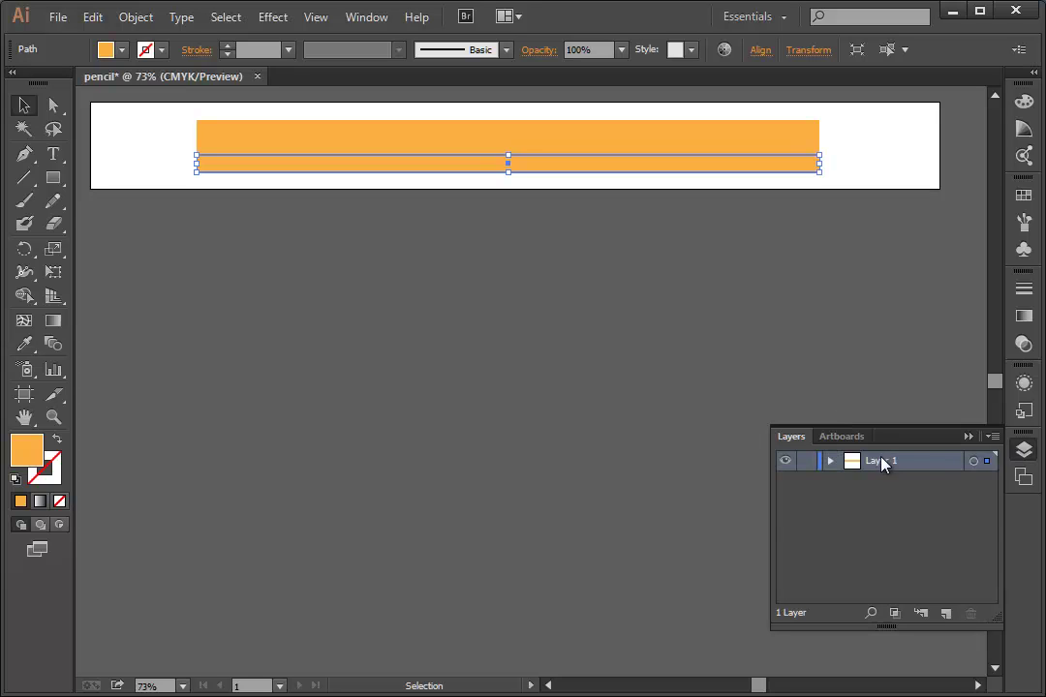
pyautogui.click(831, 461)
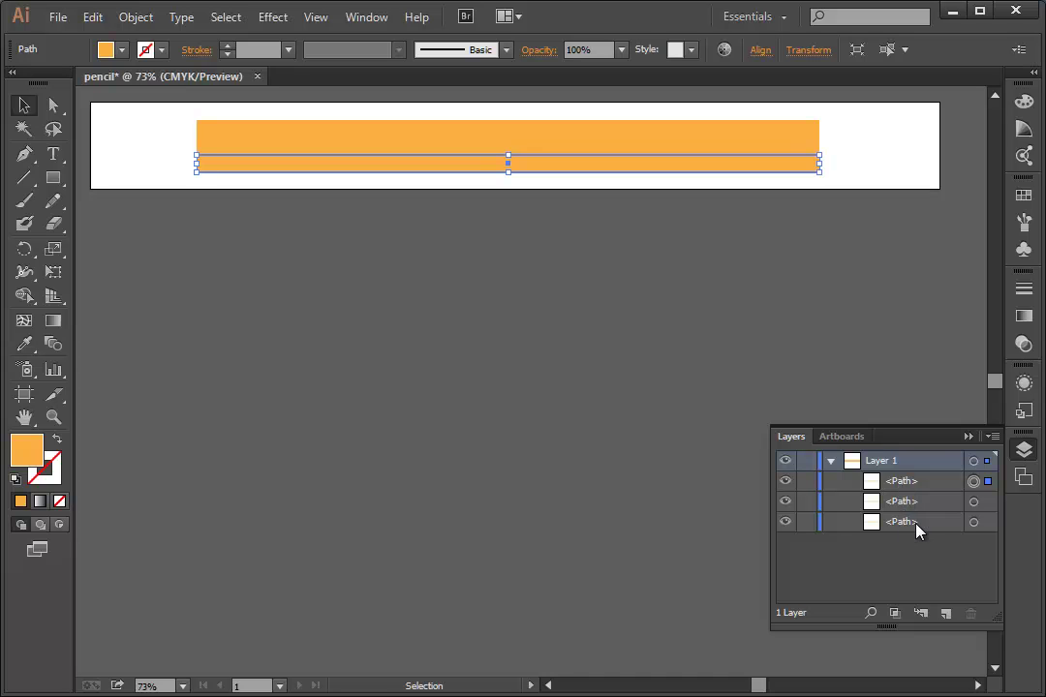
pyautogui.click(990, 524)
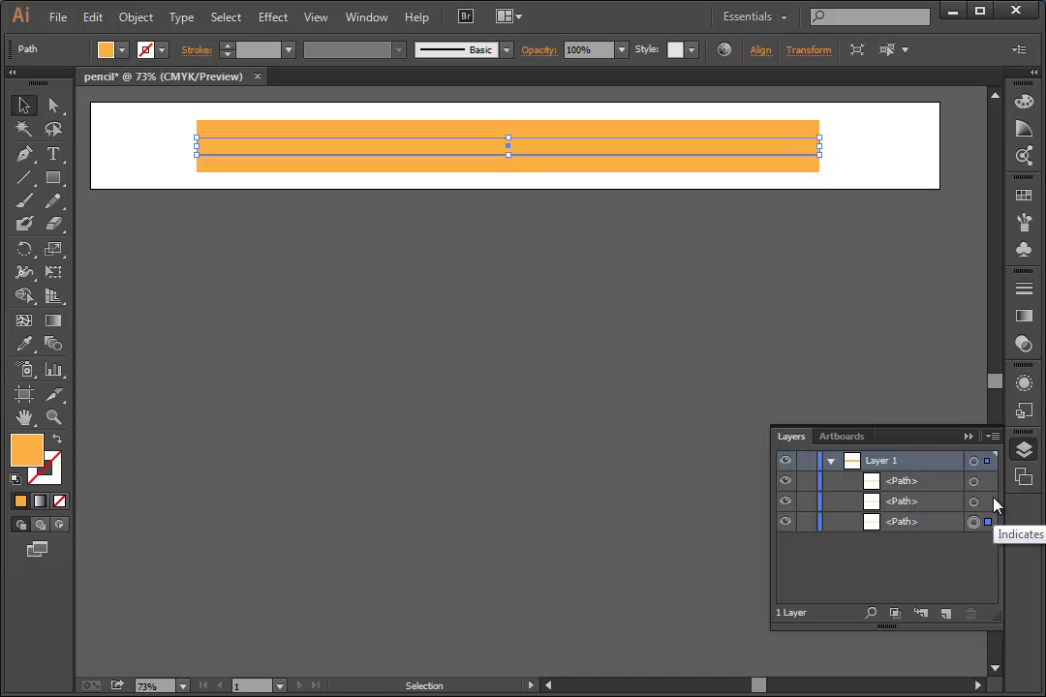
pyautogui.click(990, 502)
pyautogui.click(990, 482)
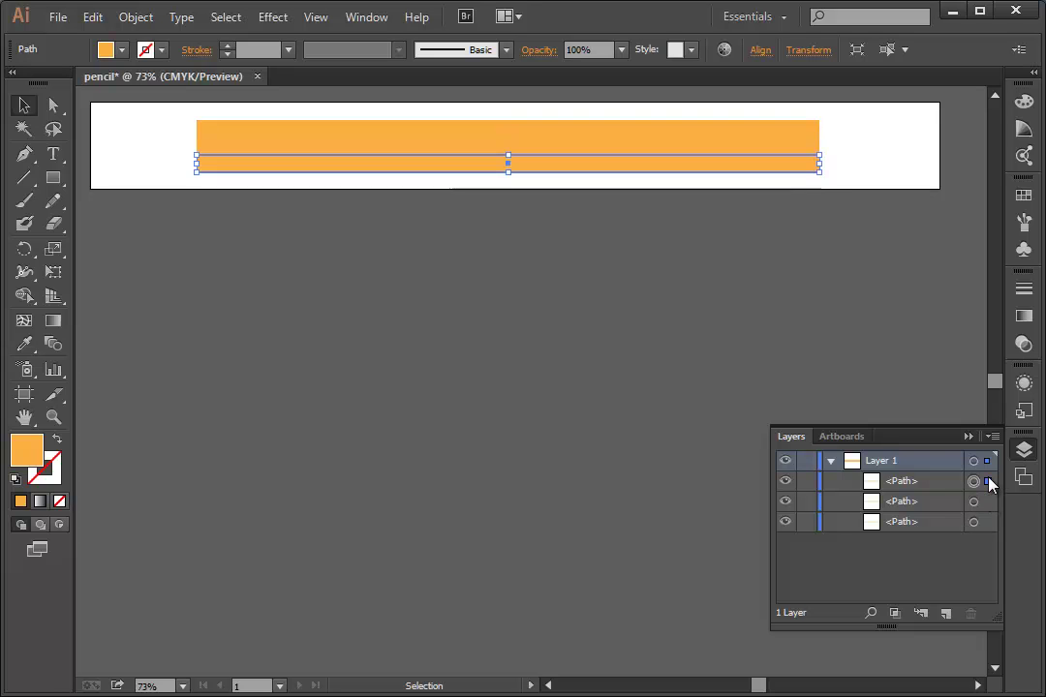
pyautogui.click(158, 131)
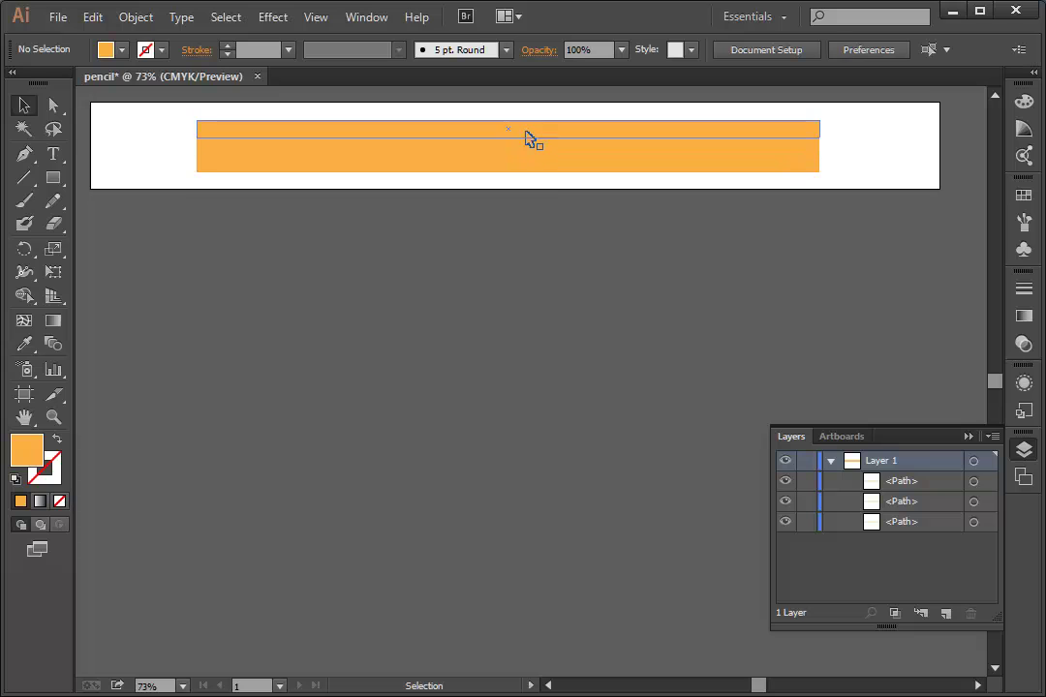
# Using the Color Guide, recolor the upper bar one tint lighter and the lower bar one shade darker than the orange
pyautogui.moveTo(538, 136)
pyautogui.mouseDown()
pyautogui.moveTo(540, 173)
pyautogui.moveTo(523, 141)
pyautogui.mouseUp()
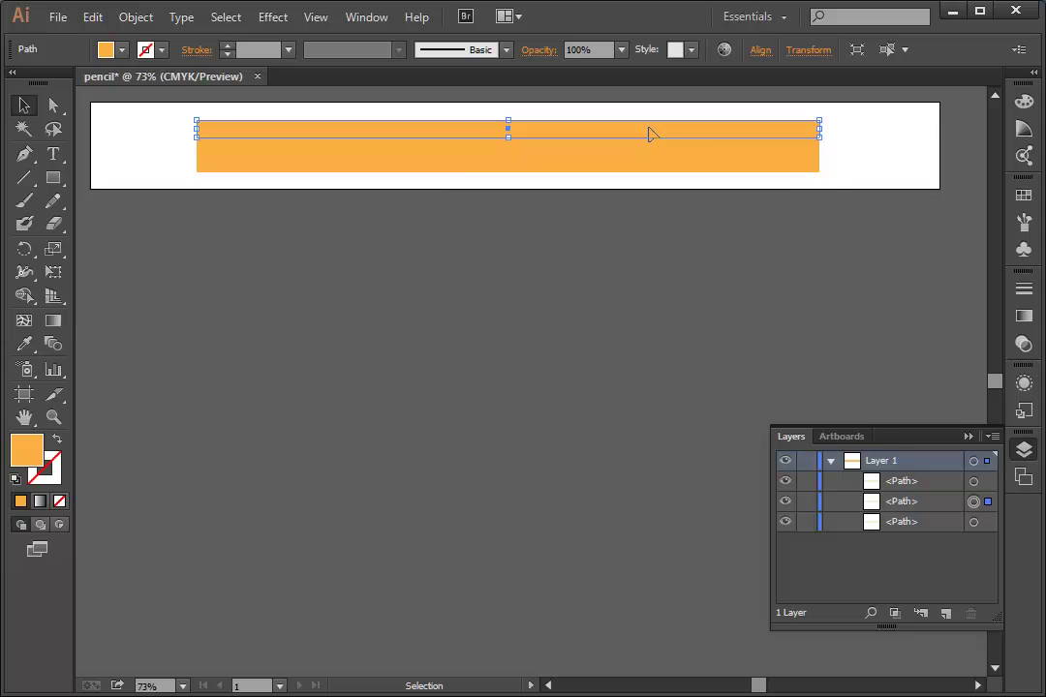
pyautogui.click(1024, 128)
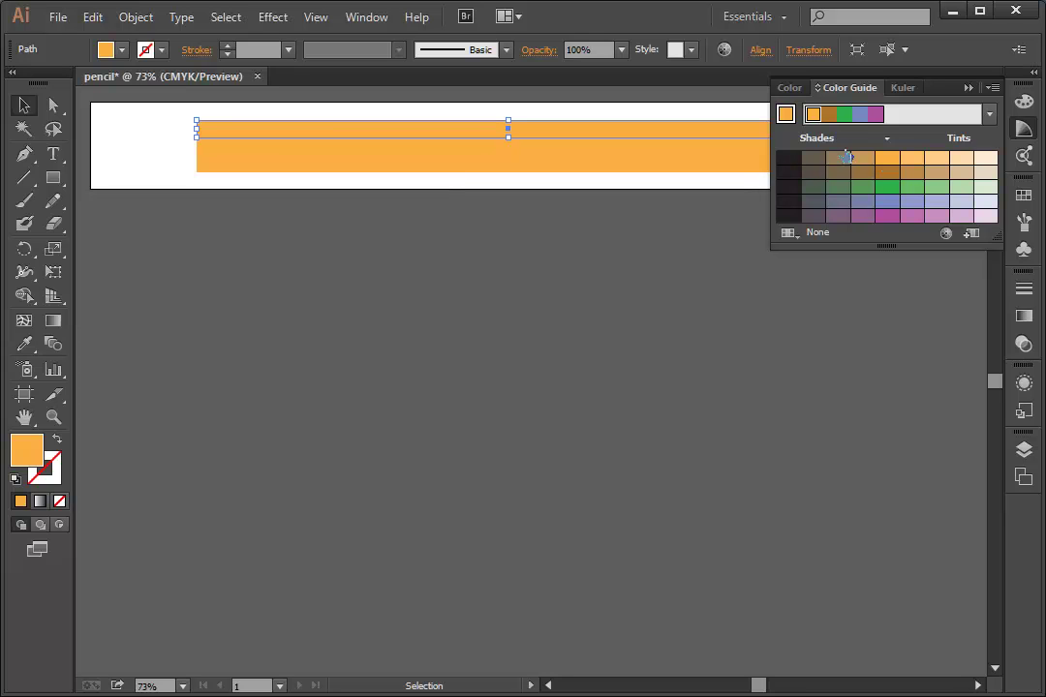
pyautogui.click(916, 164)
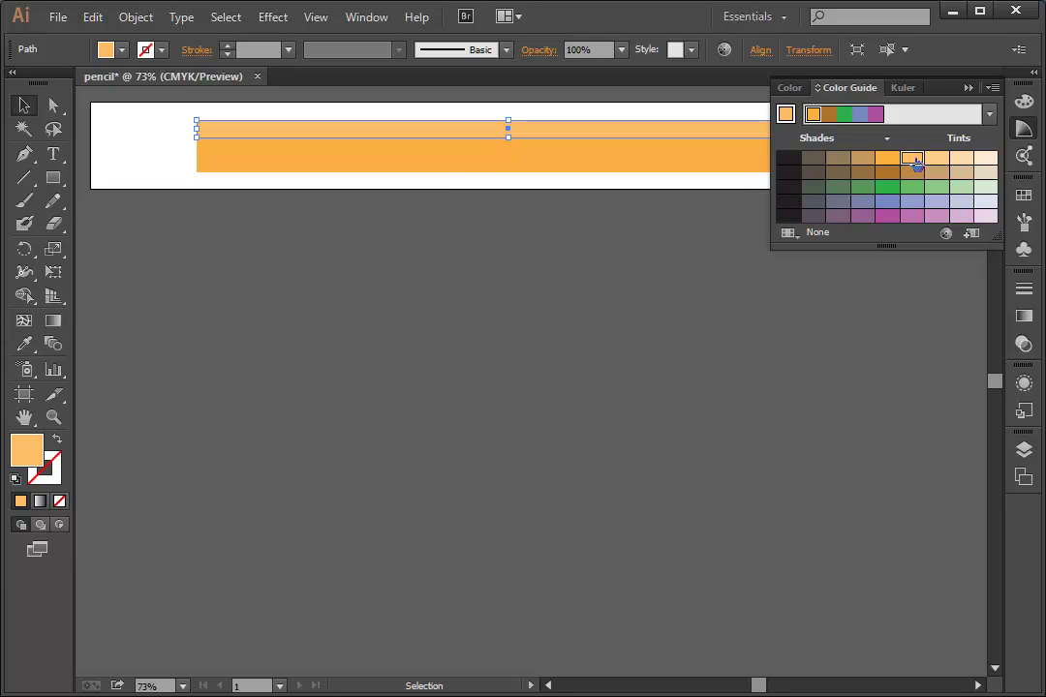
pyautogui.click(609, 169)
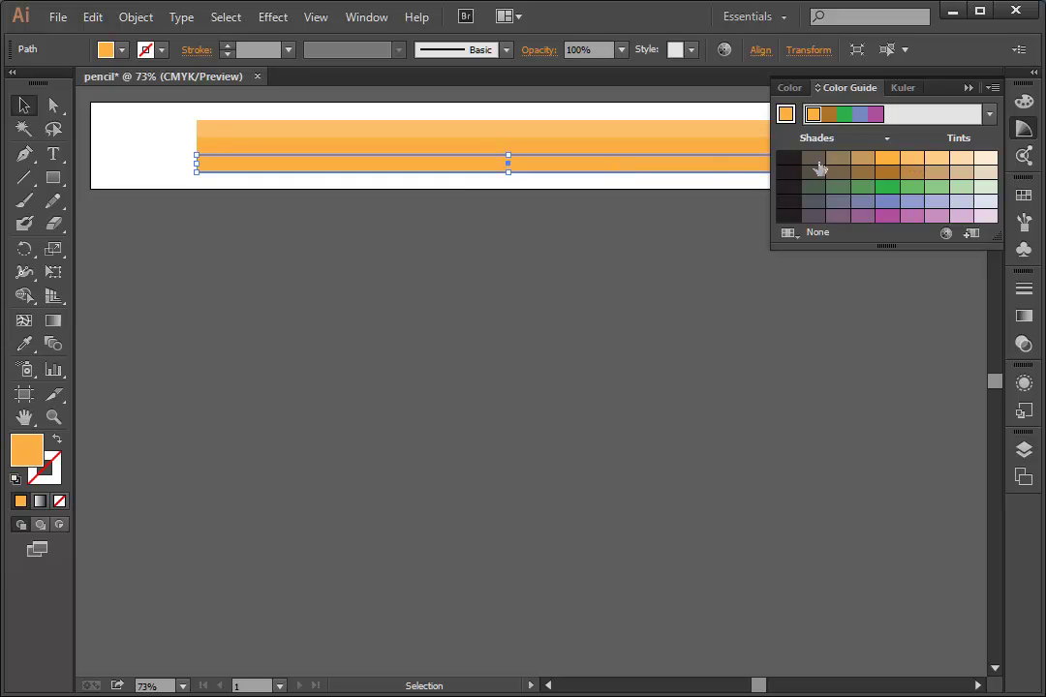
pyautogui.click(862, 160)
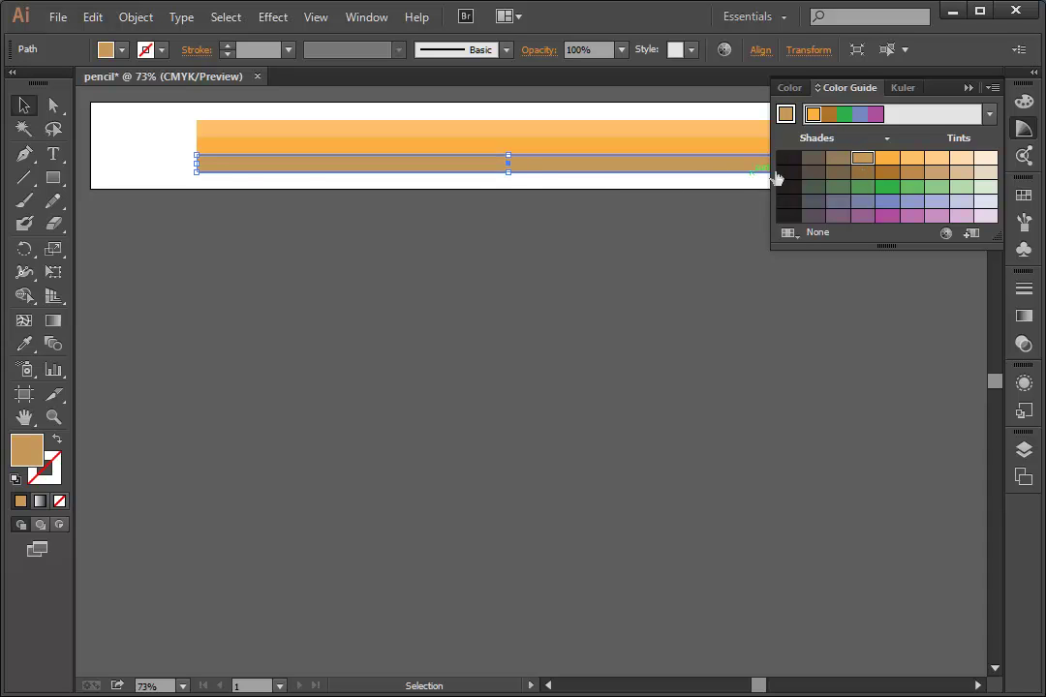
pyautogui.click(175, 172)
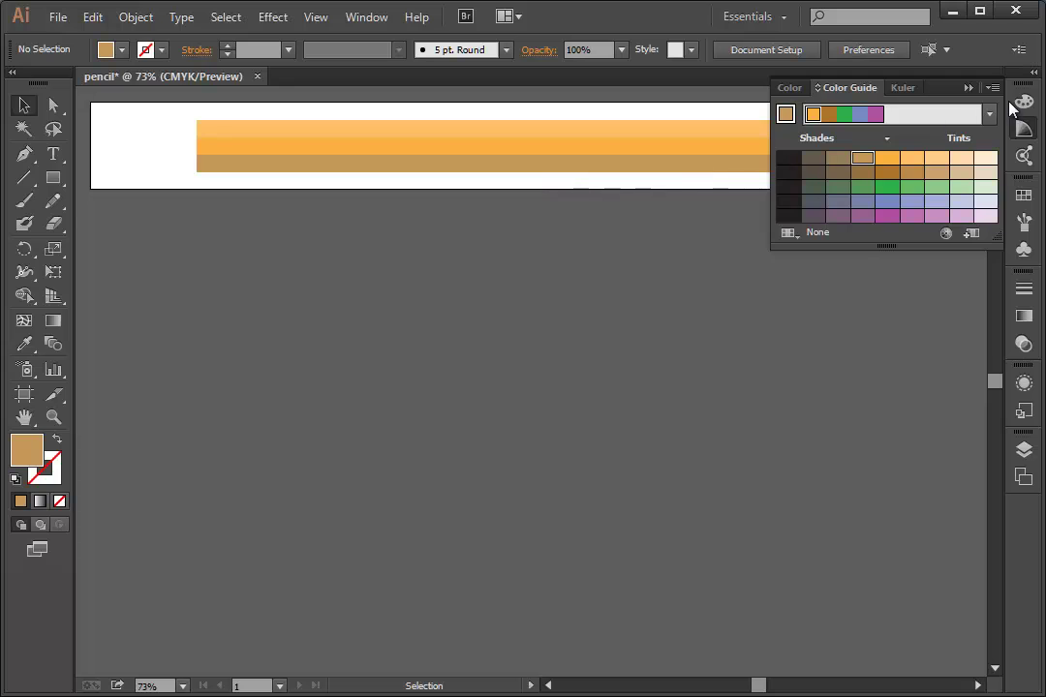
pyautogui.click(969, 88)
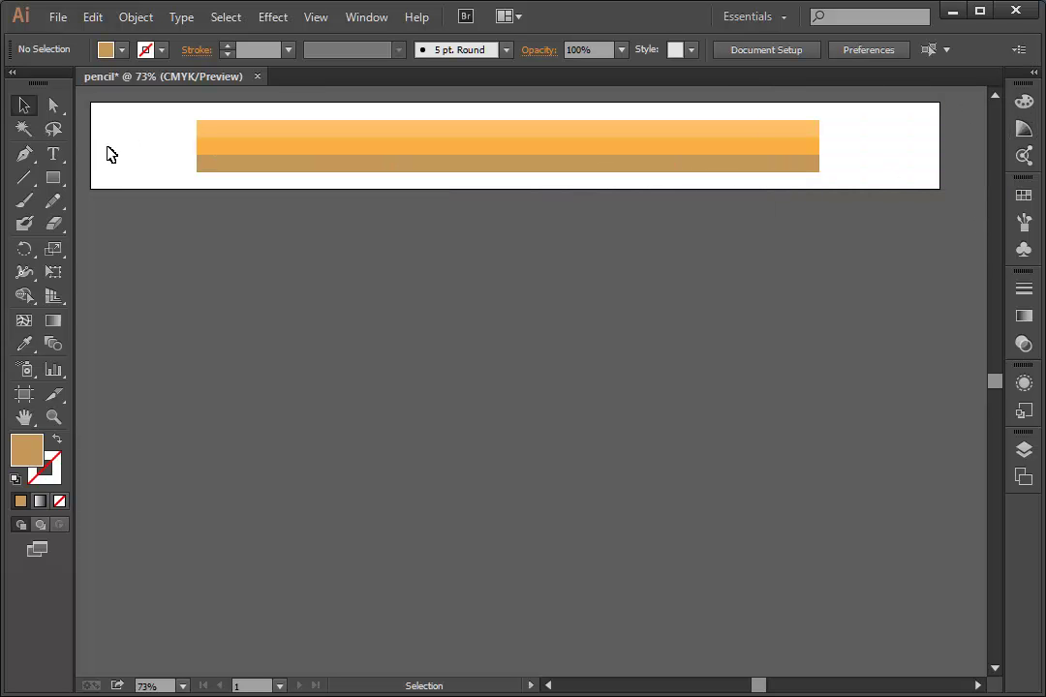
# Reduce the upper light-orange bar to about half its height, keeping it flush with the middle bar
pyautogui.click(54, 417)
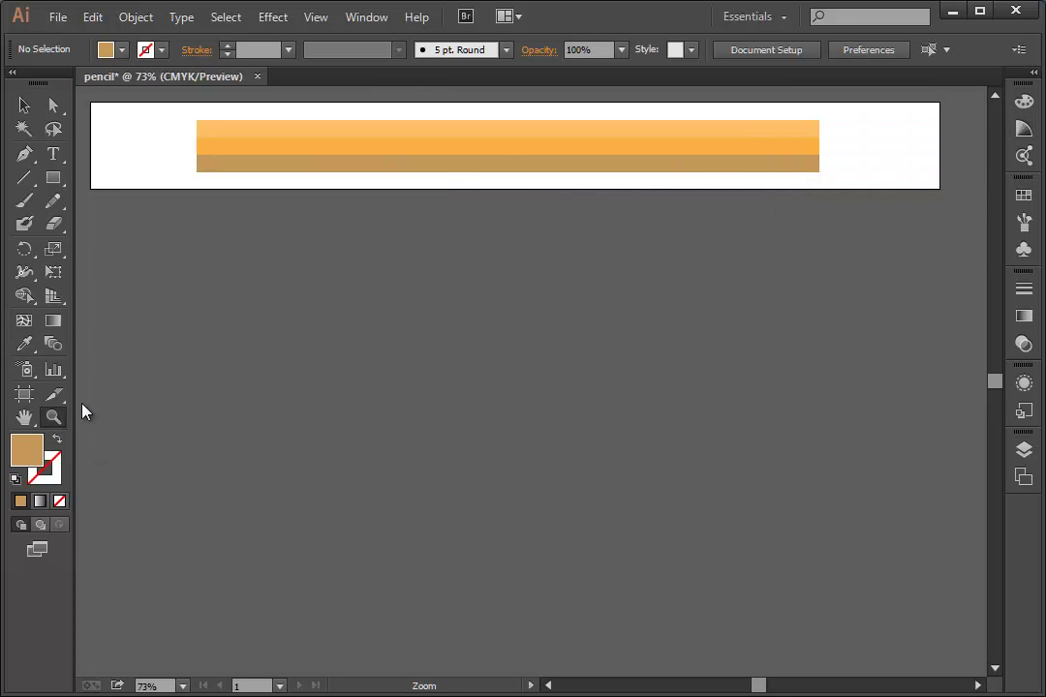
pyautogui.click(523, 131)
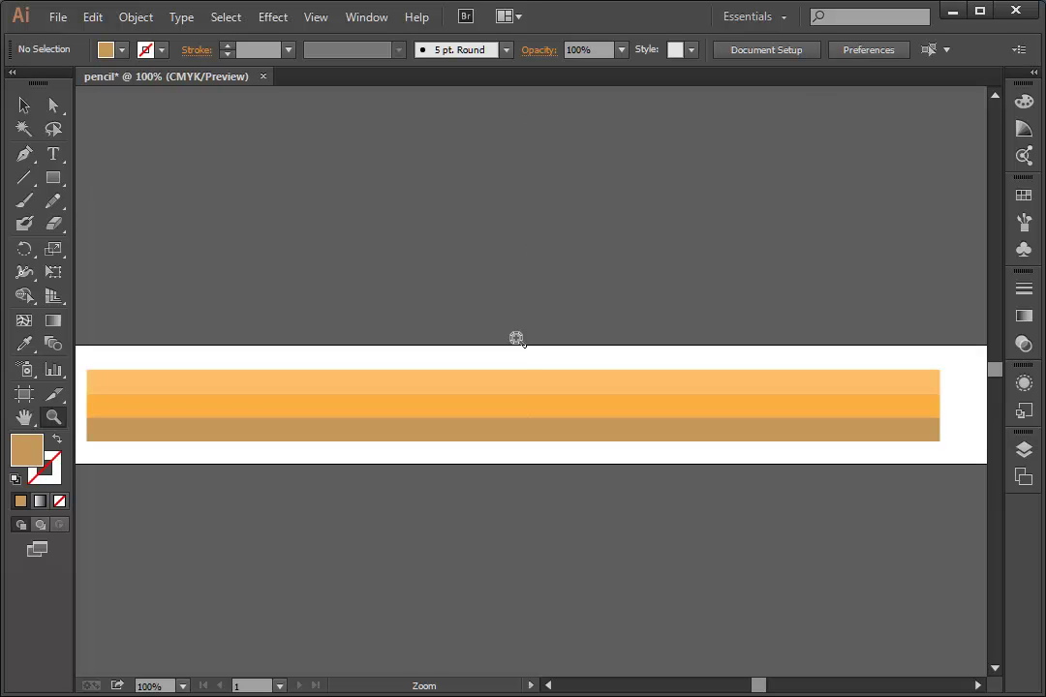
pyautogui.click(514, 387)
pyautogui.click(558, 377)
pyautogui.click(559, 426)
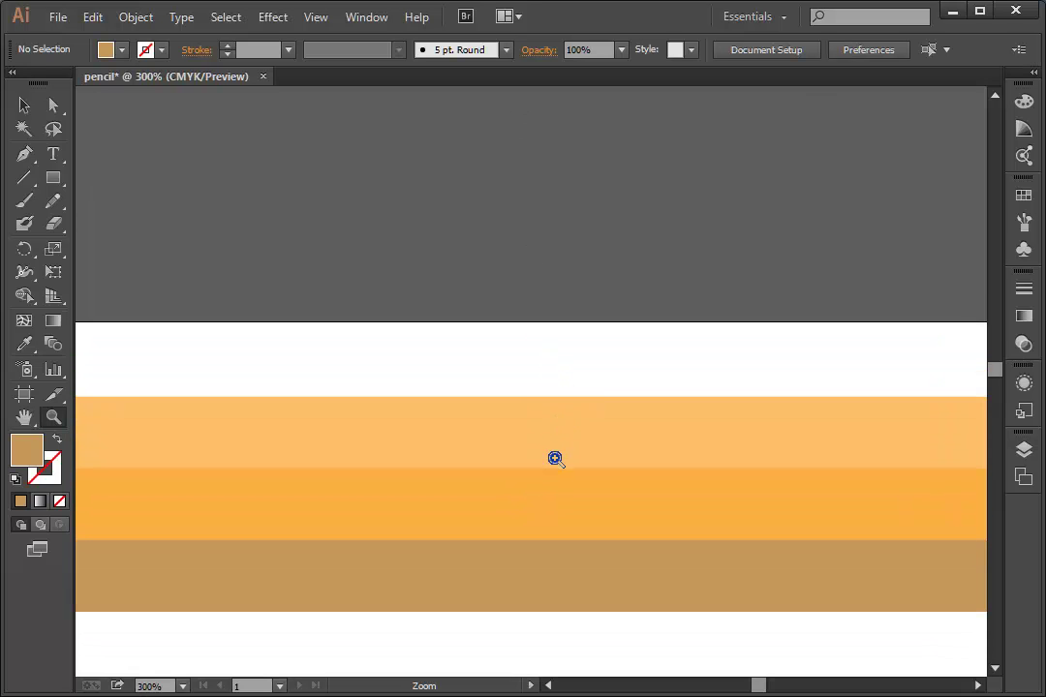
pyautogui.click(555, 458)
pyautogui.click(53, 104)
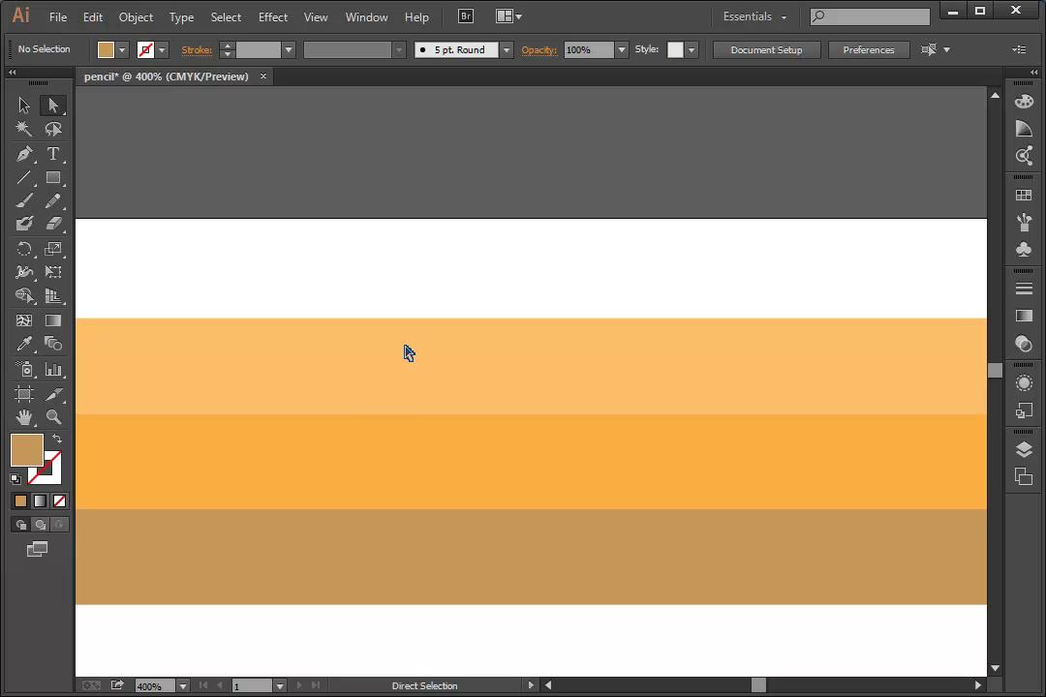
pyautogui.click(599, 372)
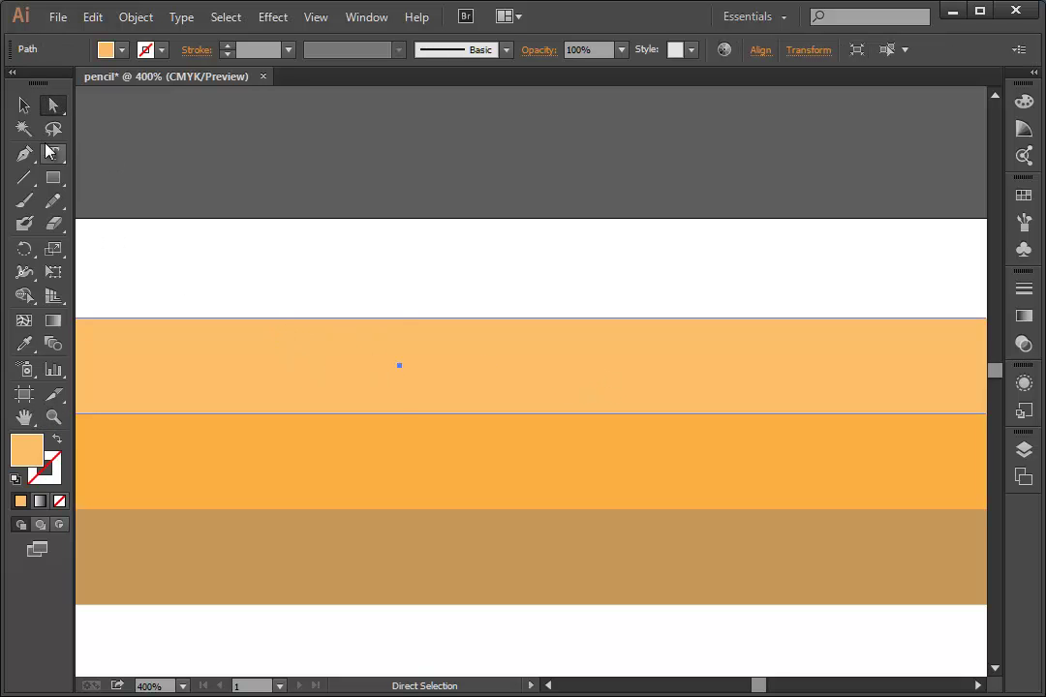
pyautogui.click(23, 105)
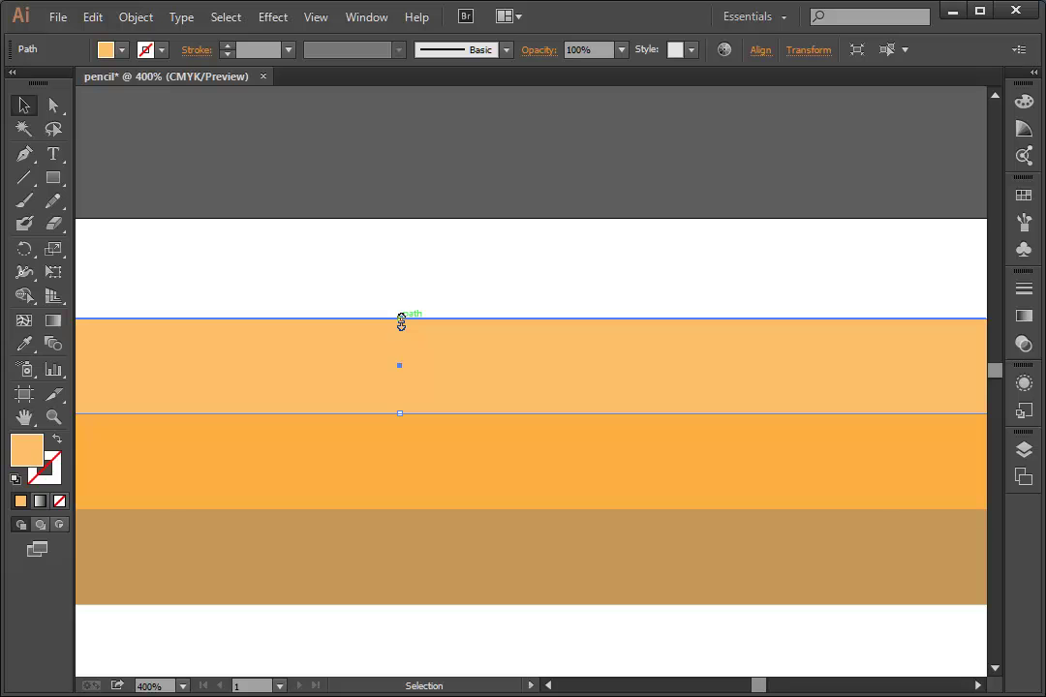
pyautogui.moveTo(401, 322); pyautogui.dragTo(399, 366)
# Reduce the lower brown bar to slightly over half its height, keeping it flush with the middle bar
pyautogui.click(436, 584)
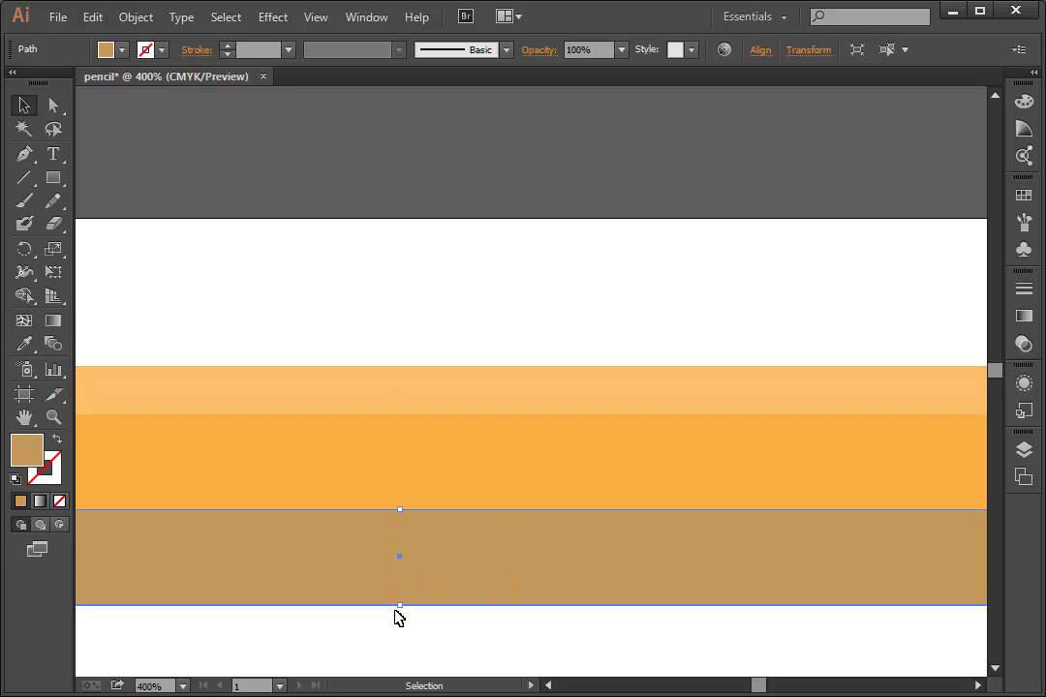
pyautogui.moveTo(402, 606); pyautogui.dragTo(400, 552)
pyautogui.click(488, 324)
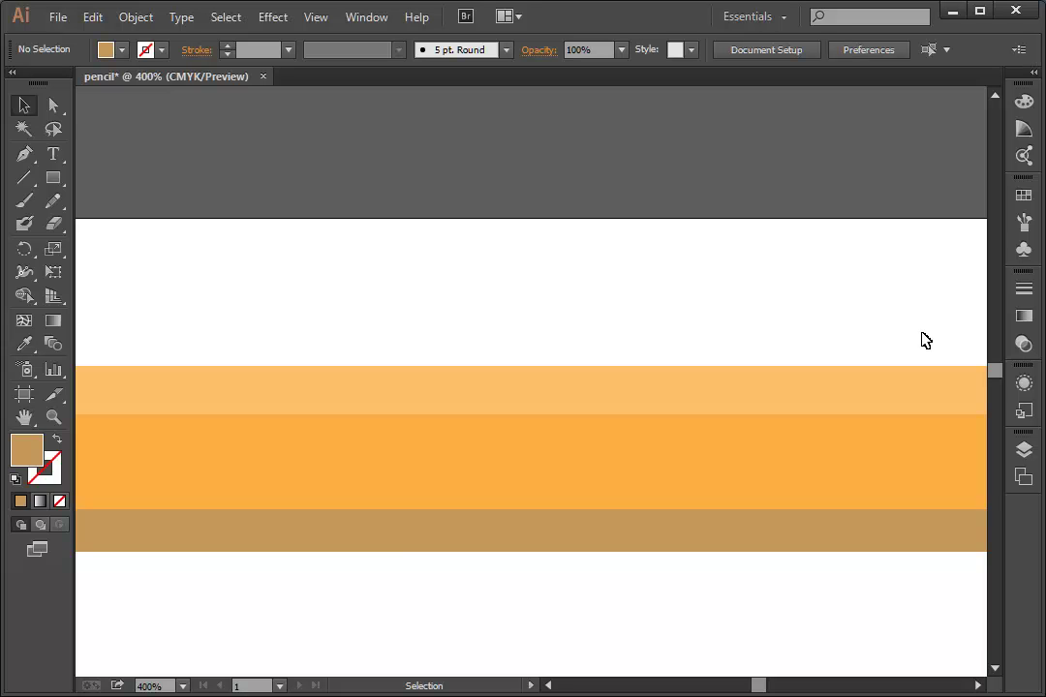
pyautogui.hotkey('ctrl', '0')
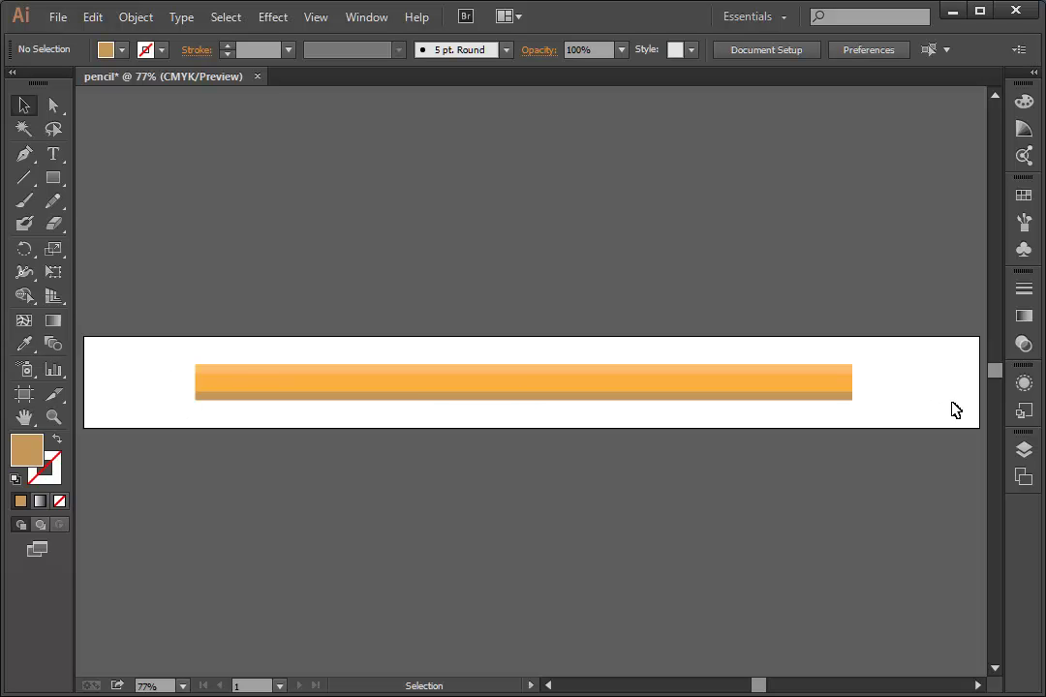
# Draw a light grey rectangle without stroke against the left end of the pencil body, starting at its upper-left corner
pyautogui.click(53, 184)
pyautogui.click(115, 184)
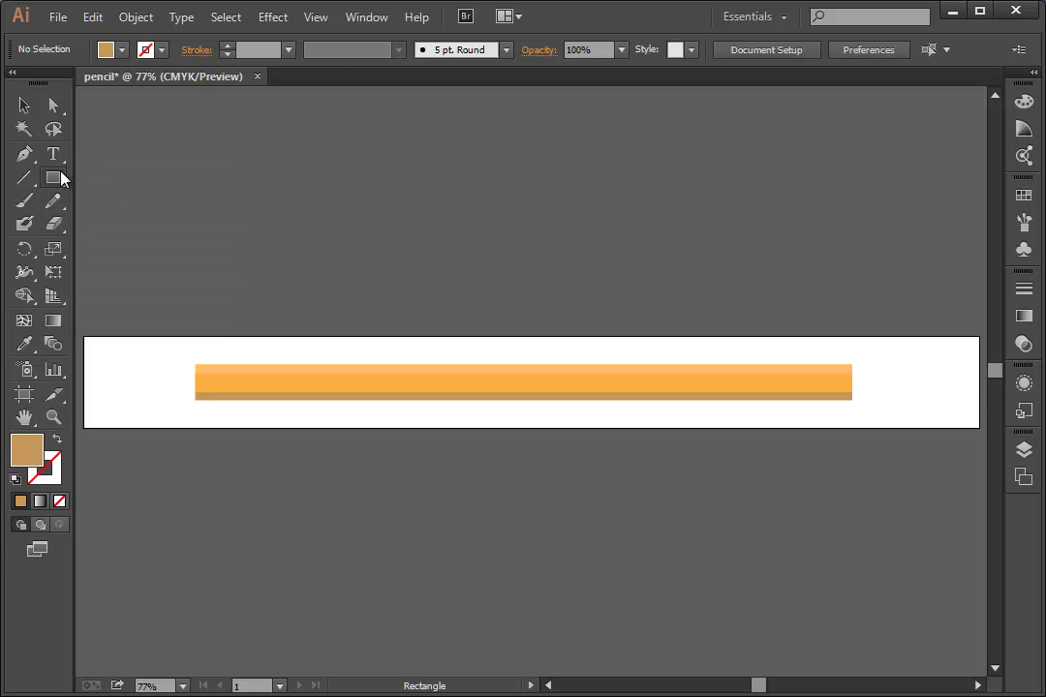
pyautogui.click(121, 50)
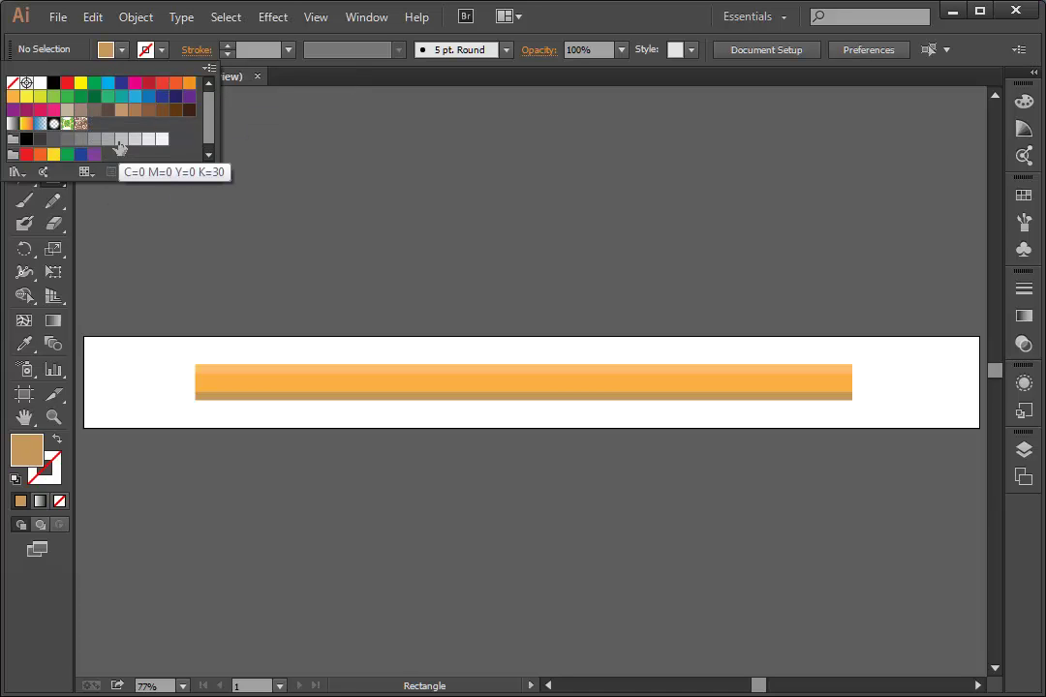
pyautogui.click(134, 139)
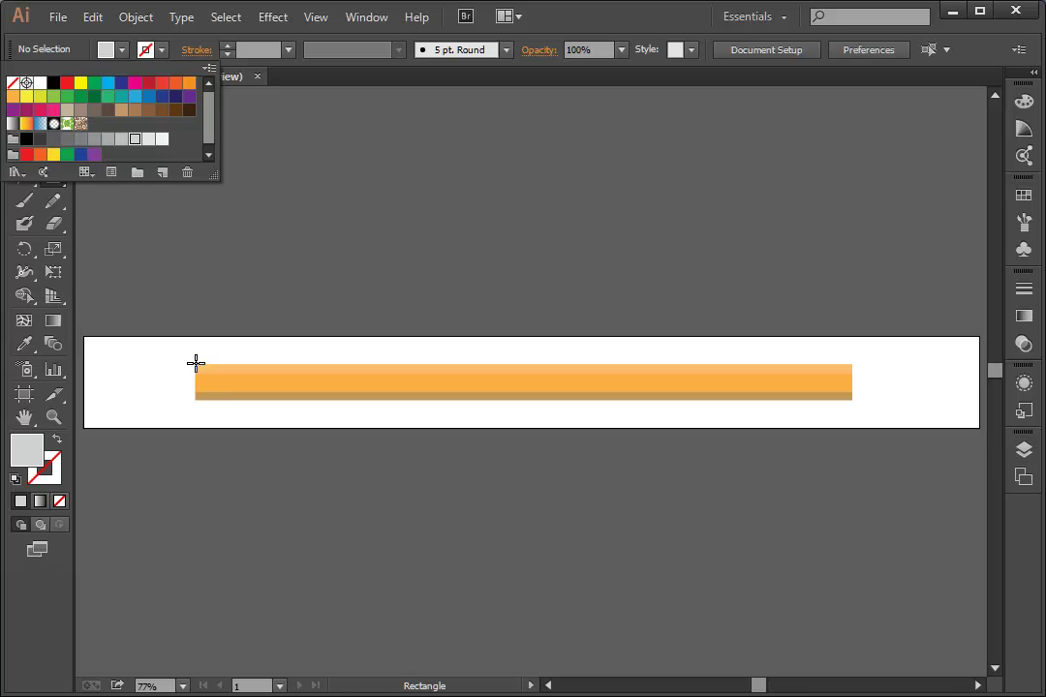
pyautogui.click(197, 364)
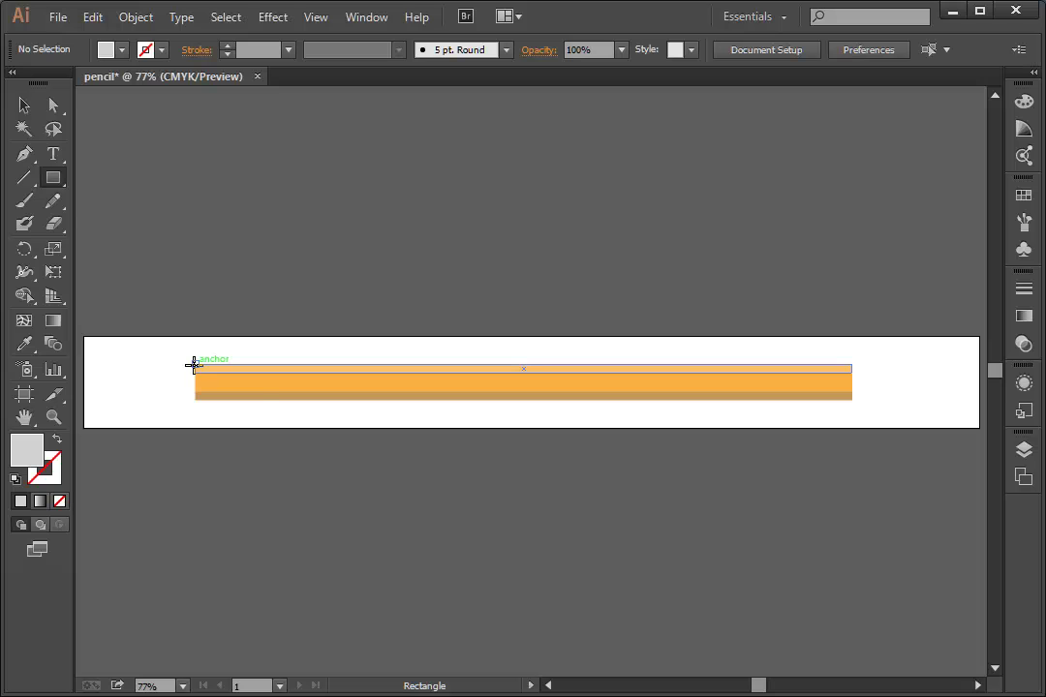
pyautogui.moveTo(194, 365); pyautogui.dragTo(130, 396)
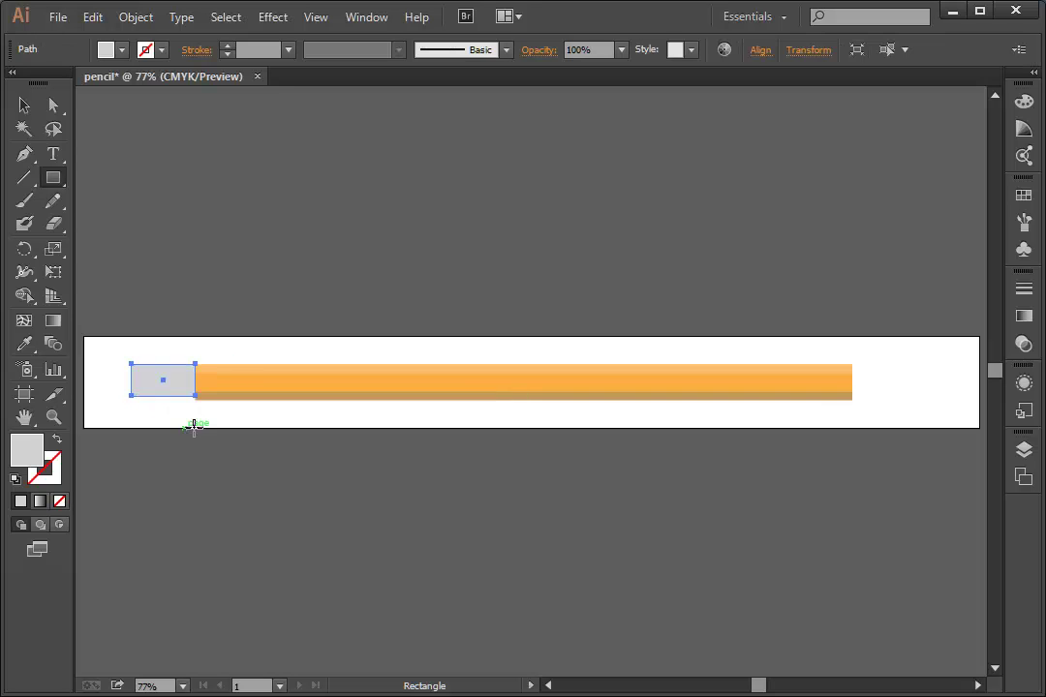
# Extend the grey rectangle's bottom edge down to line up with the bottom of the pencil body
pyautogui.click(54, 417)
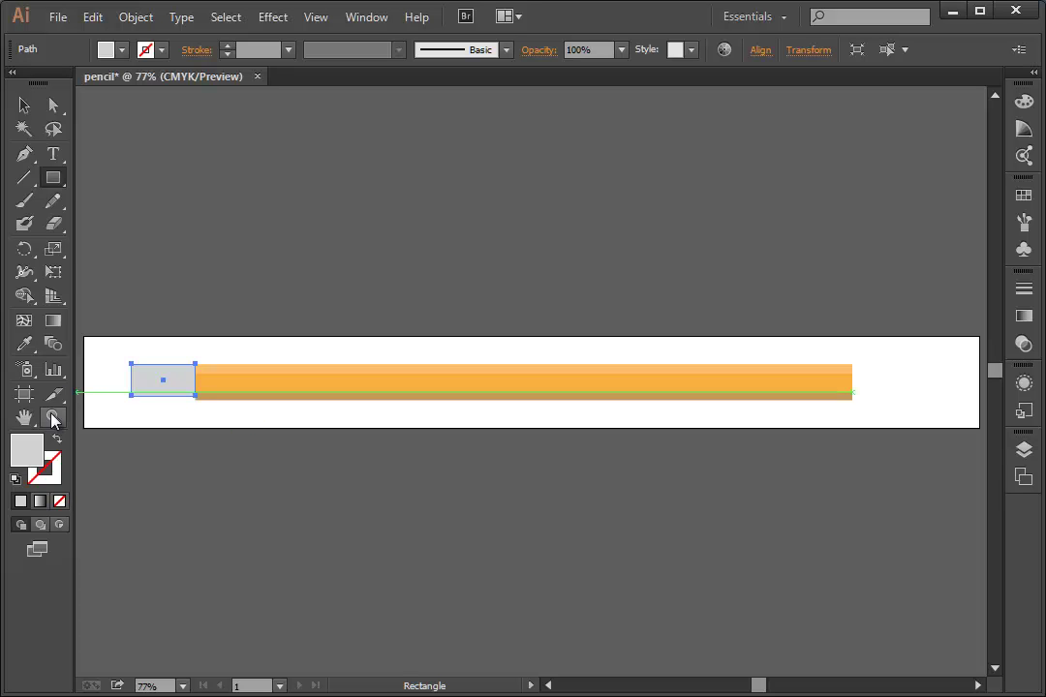
pyautogui.moveTo(115, 338); pyautogui.dragTo(223, 421)
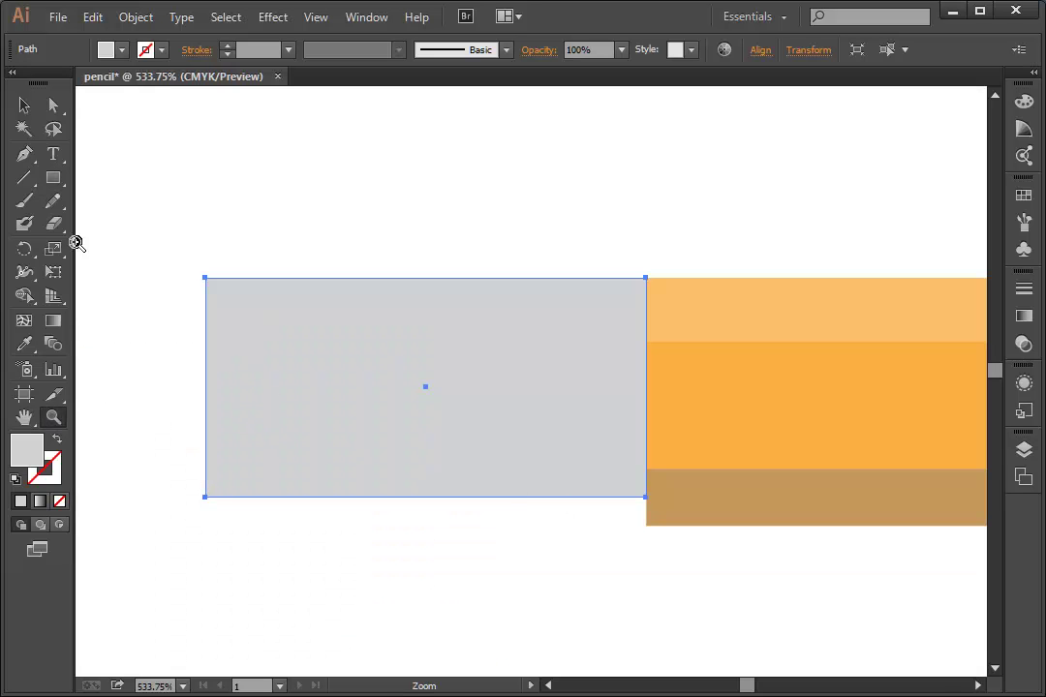
pyautogui.click(26, 105)
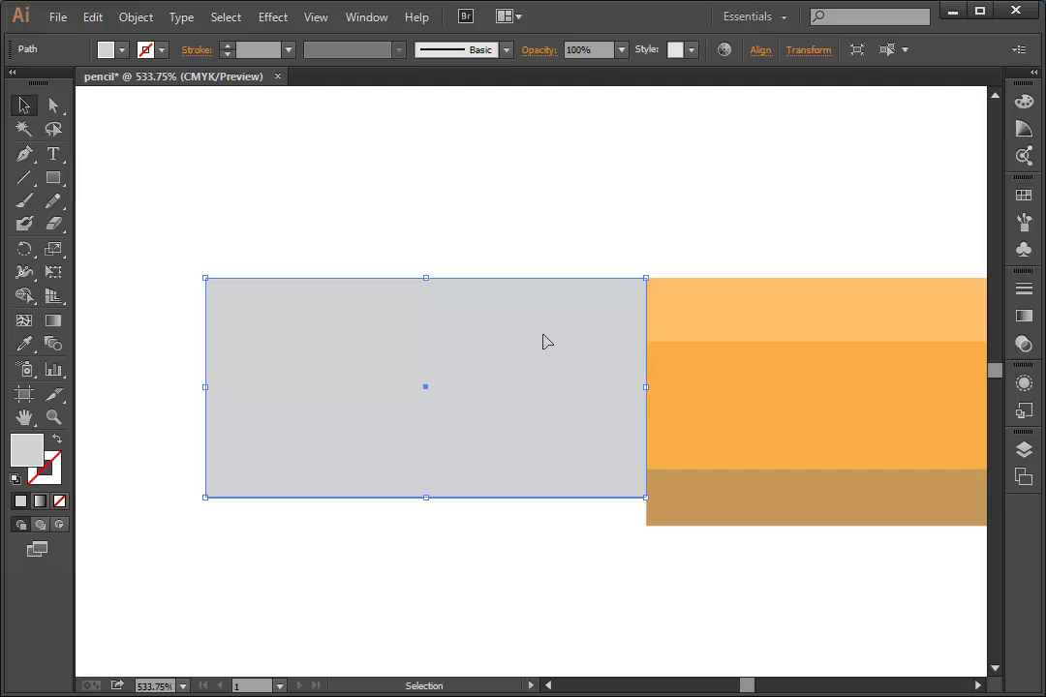
pyautogui.moveTo(425, 497); pyautogui.dragTo(427, 526)
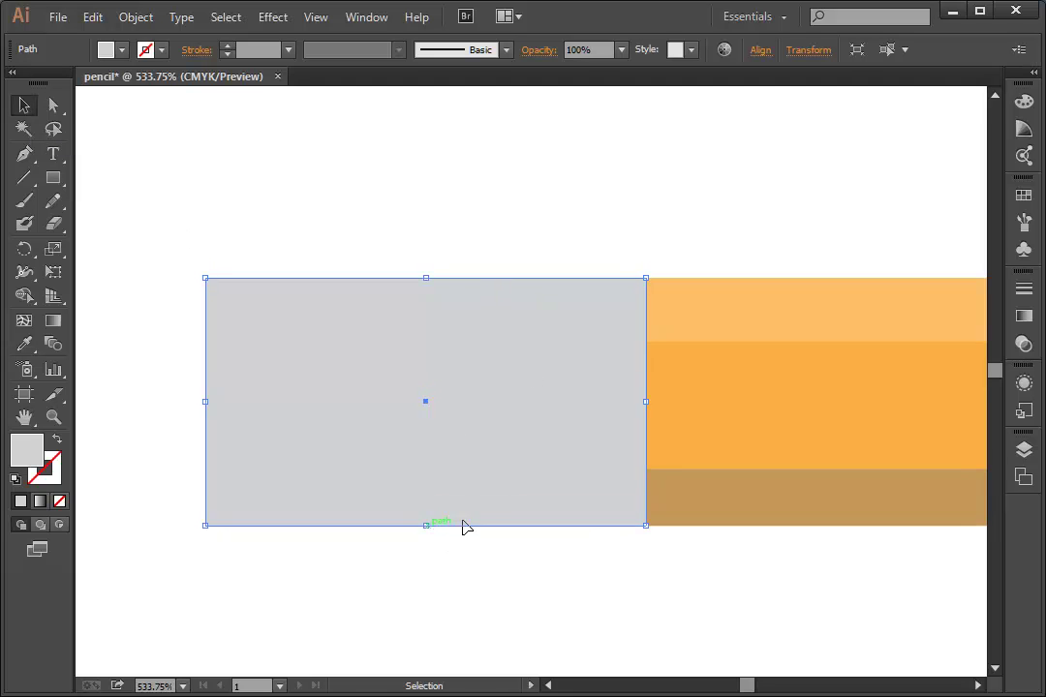
pyautogui.click(609, 251)
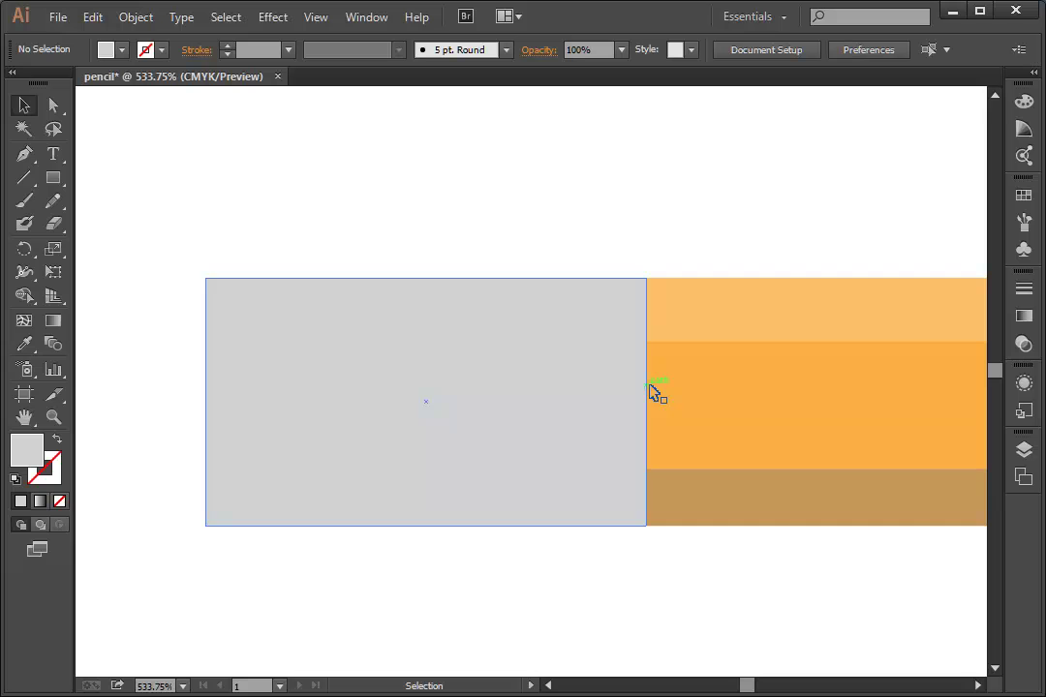
# Extend the grey rectangle's top and bottom edges equally so it protrudes slightly beyond the pencil body
pyautogui.press('ctrl')
pyautogui.hotkey('ctrl', '+')
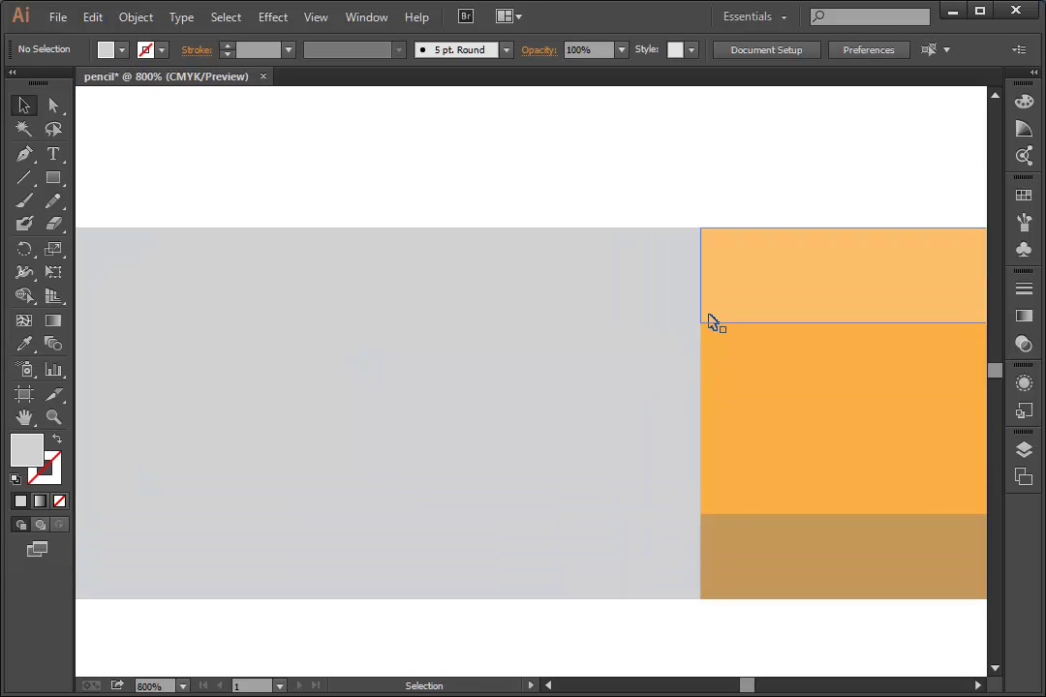
pyautogui.click(662, 250)
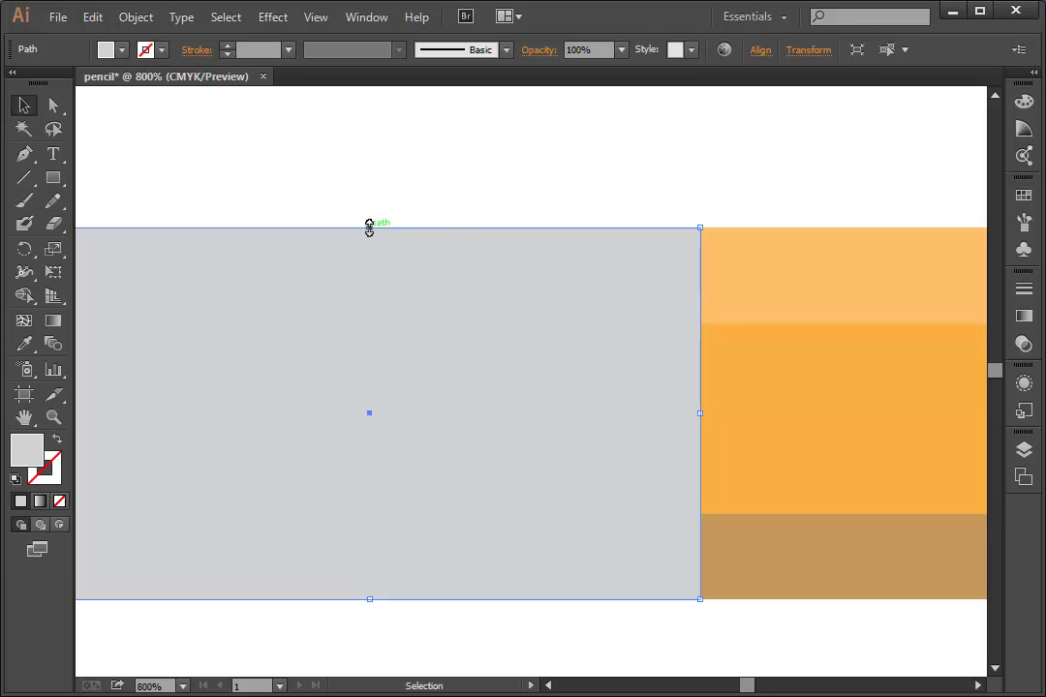
pyautogui.moveTo(369, 228); pyautogui.dragTo(369, 224)
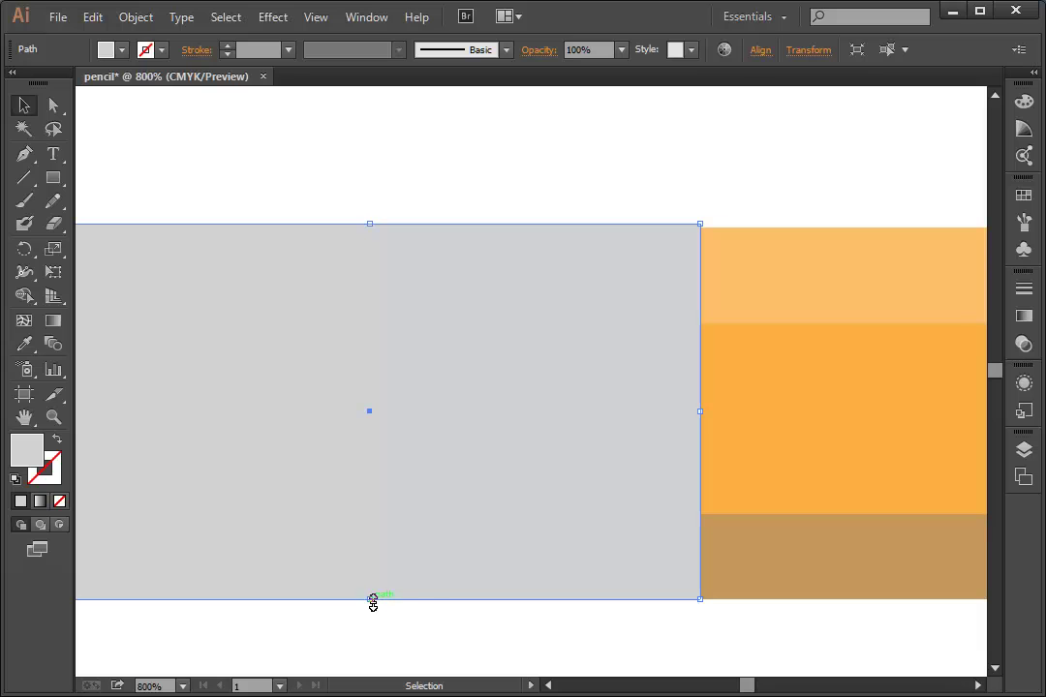
pyautogui.moveTo(371, 600); pyautogui.dragTo(369, 604)
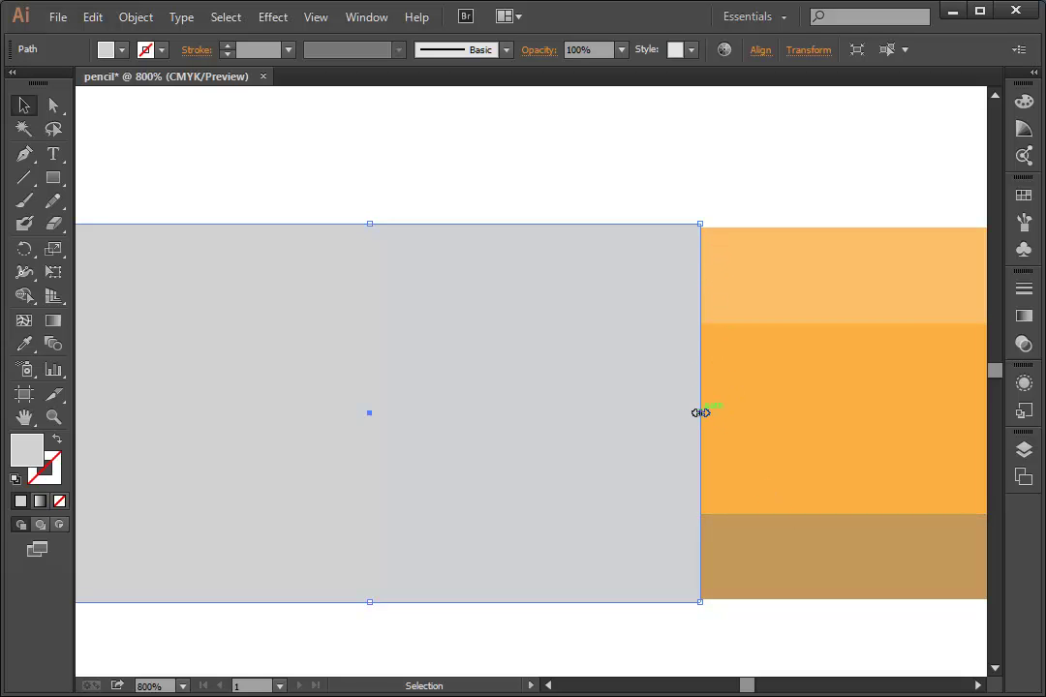
# Add an anchor point at the middle of the grey rectangle's right edge, where it meets the pencil body
pyautogui.click(53, 105)
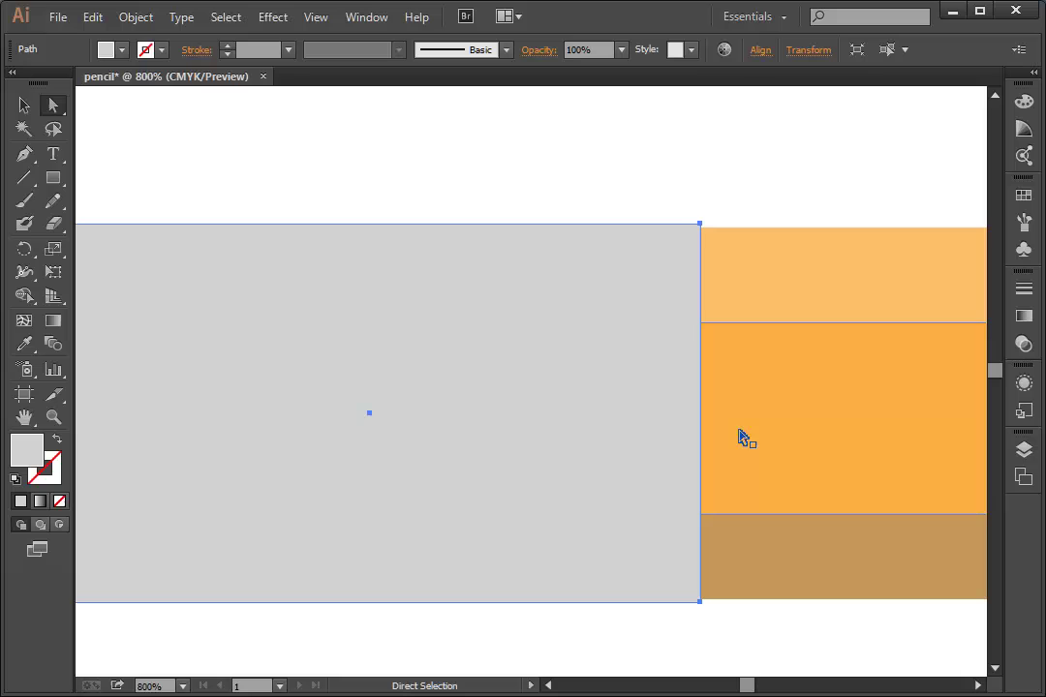
pyautogui.click(26, 158)
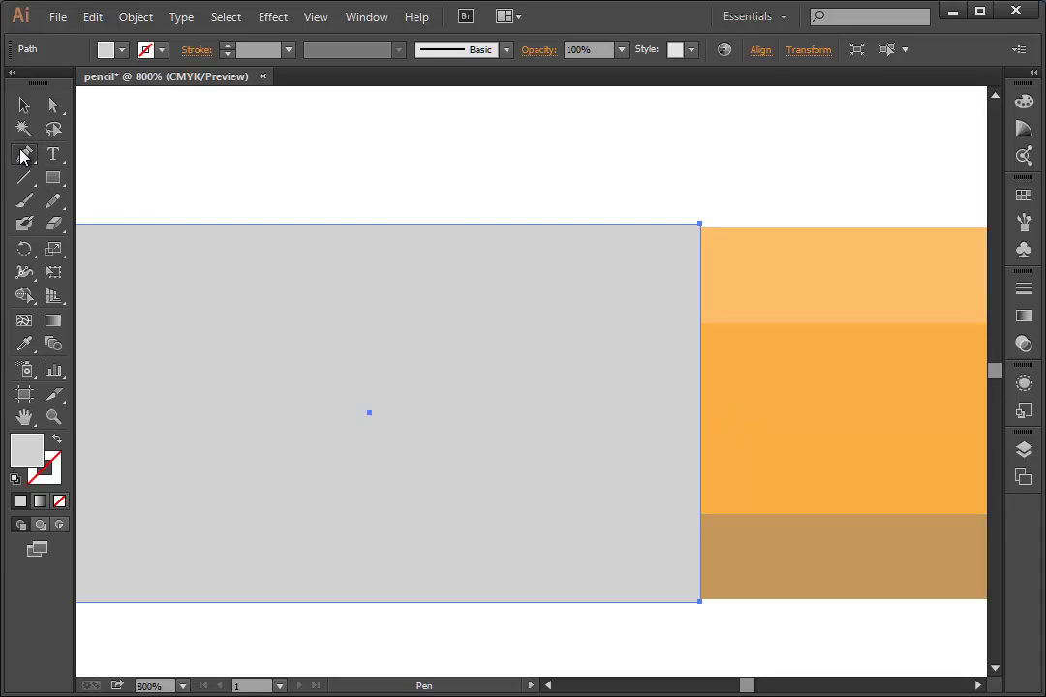
pyautogui.click(25, 160)
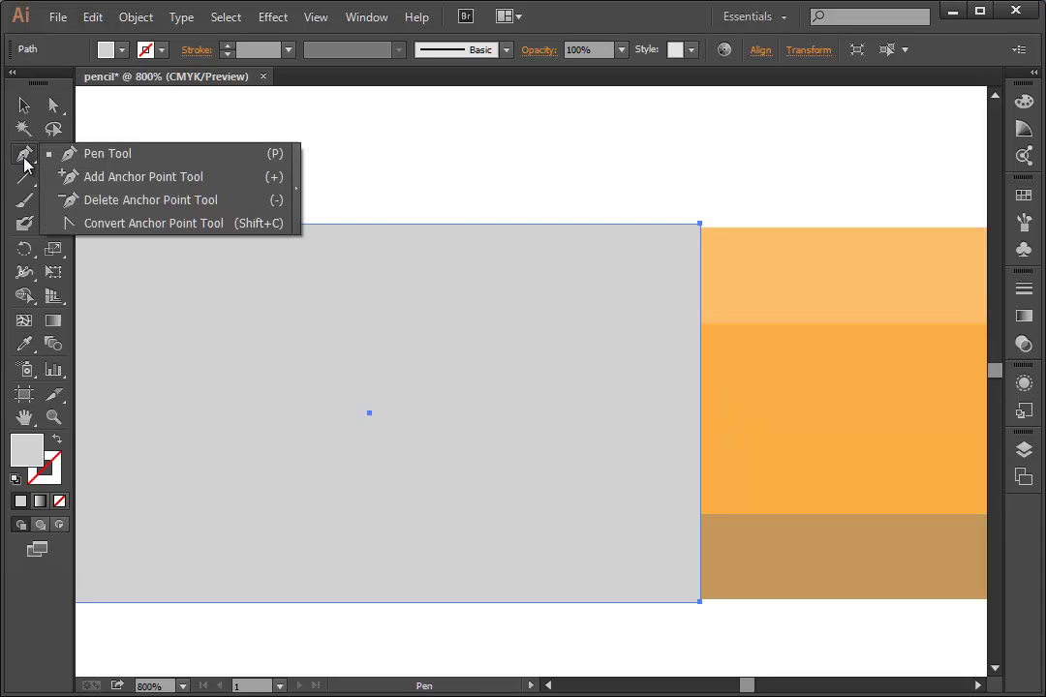
pyautogui.click(98, 179)
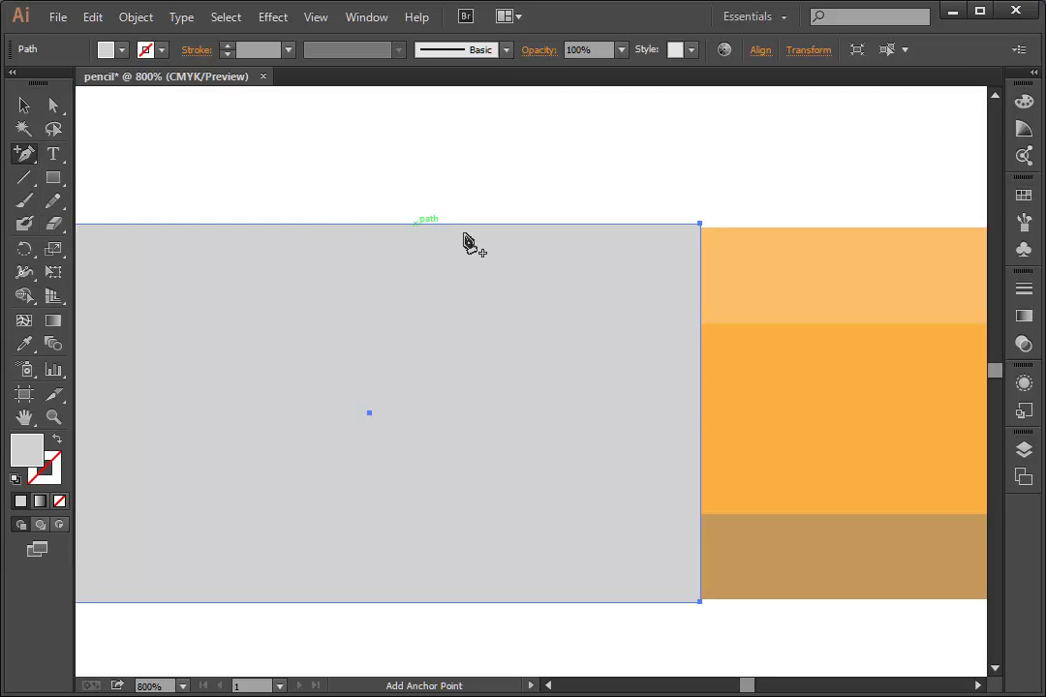
pyautogui.click(701, 417)
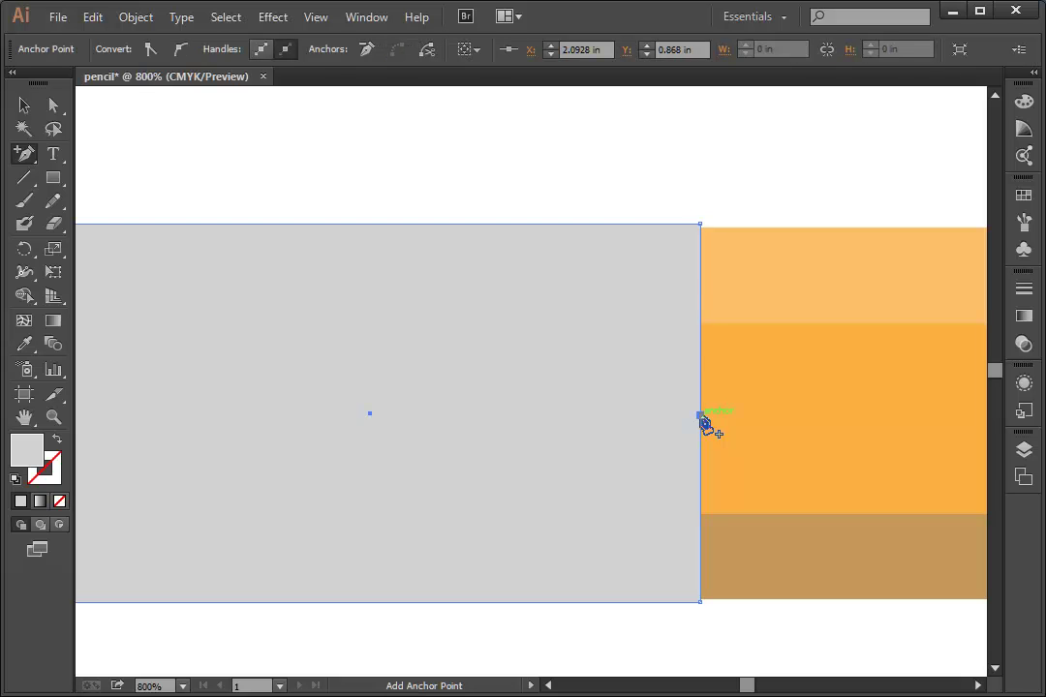
# Convert the new middle anchor point to a smooth point with its handles running vertically along the edge
pyautogui.click(24, 155)
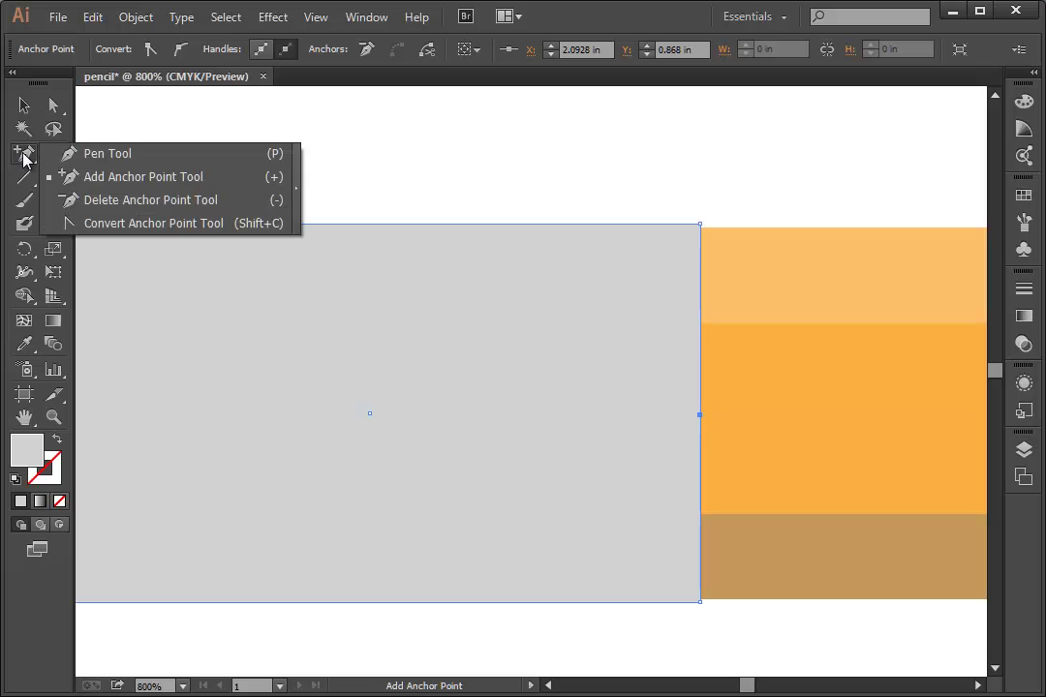
pyautogui.click(110, 224)
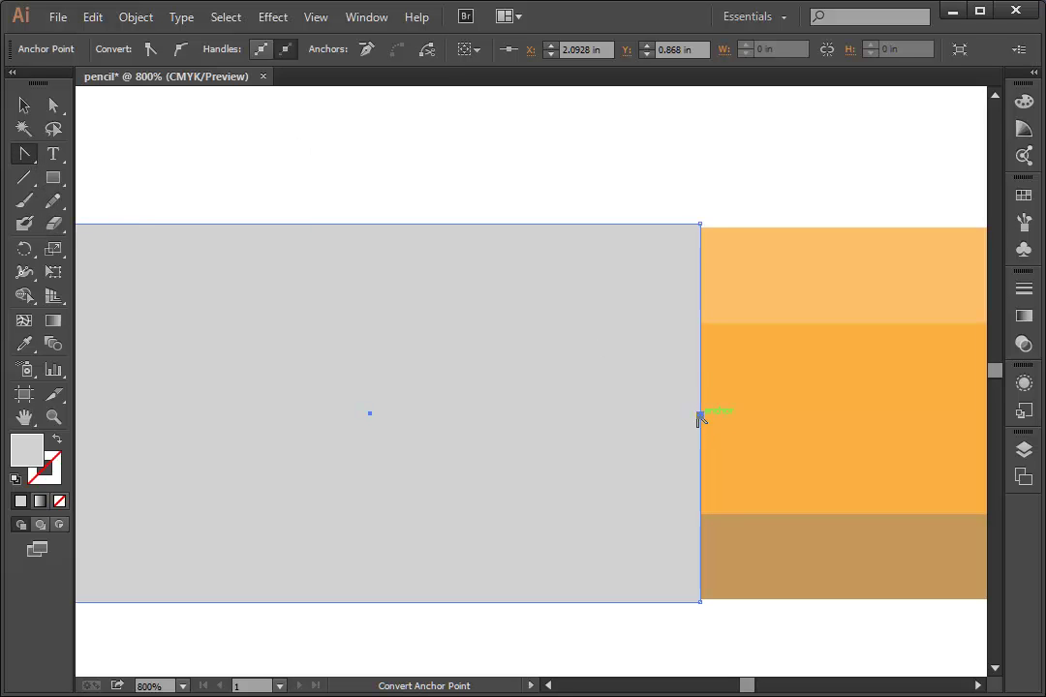
pyautogui.moveTo(701, 416); pyautogui.dragTo(728, 371)
pyautogui.hotkey('ctrl', 'z')
pyautogui.moveTo(704, 285); pyautogui.dragTo(705, 297)
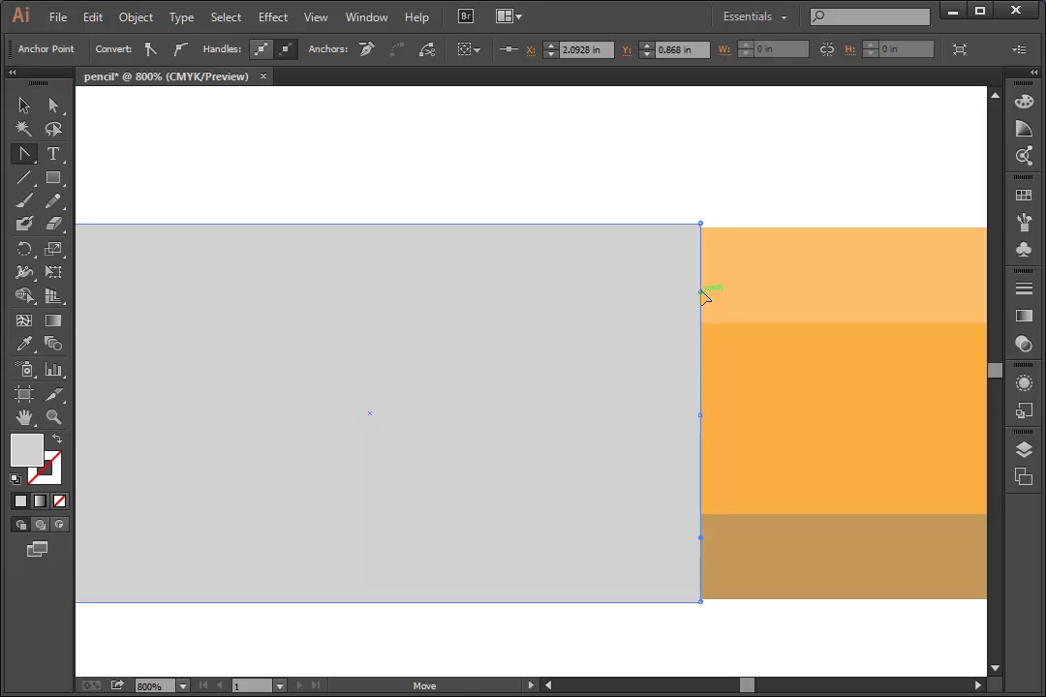
pyautogui.moveTo(704, 297); pyautogui.dragTo(702, 293)
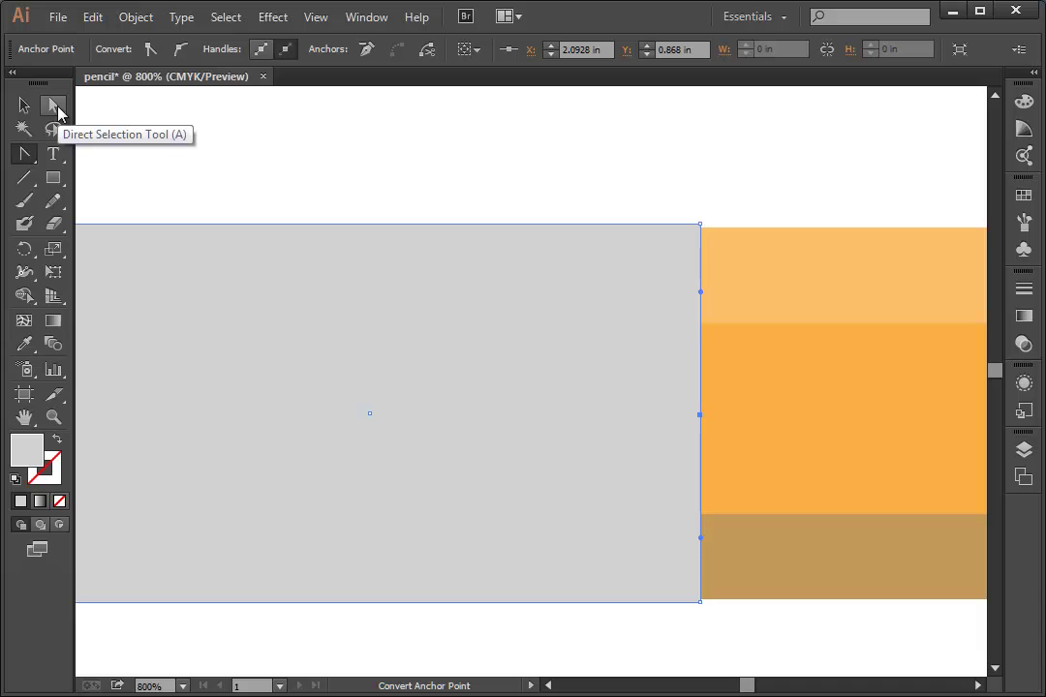
# Move the smooth anchor point right to about X 2.12 in so the grey shape's edge bows over the pencil body
pyautogui.click(56, 106)
pyautogui.moveTo(699, 415); pyautogui.dragTo(717, 418)
pyautogui.click(24, 104)
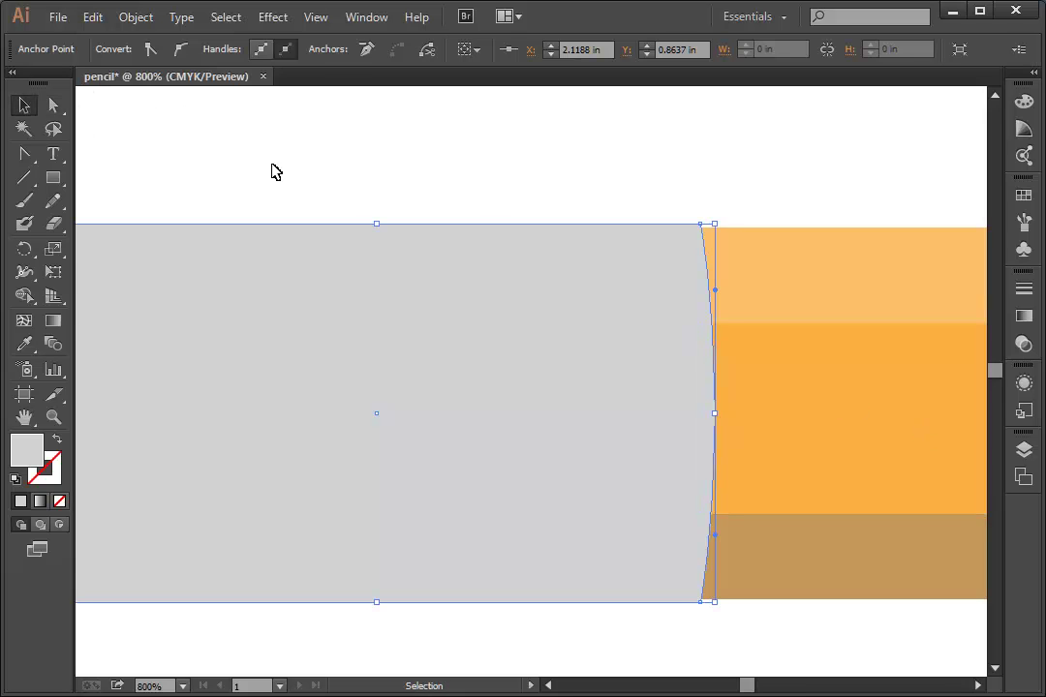
pyautogui.click(228, 170)
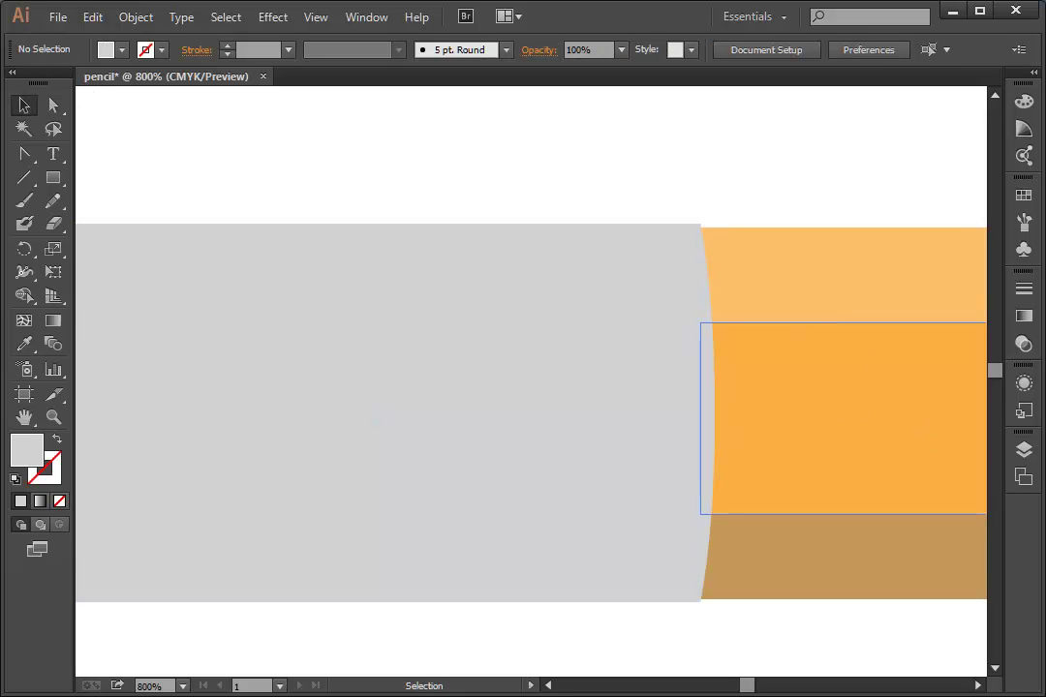
# Add an anchor point at the middle of the grey ferrule's left edge
pyautogui.press('space')
pyautogui.moveTo(317, 450); pyautogui.dragTo(568, 448)
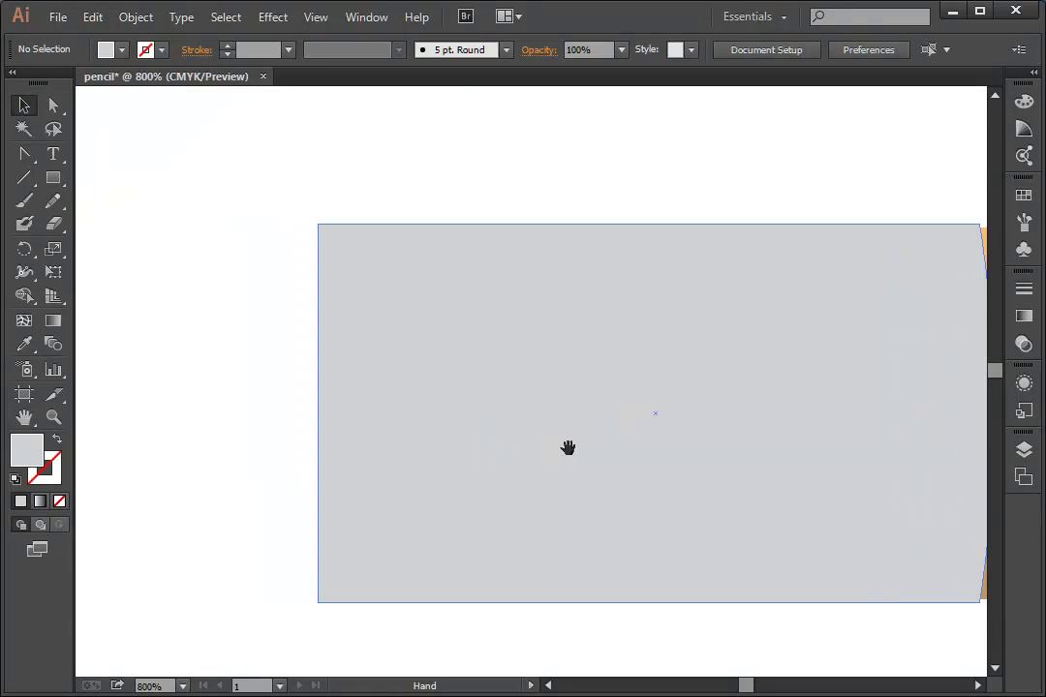
pyautogui.moveTo(515, 416); pyautogui.dragTo(412, 414)
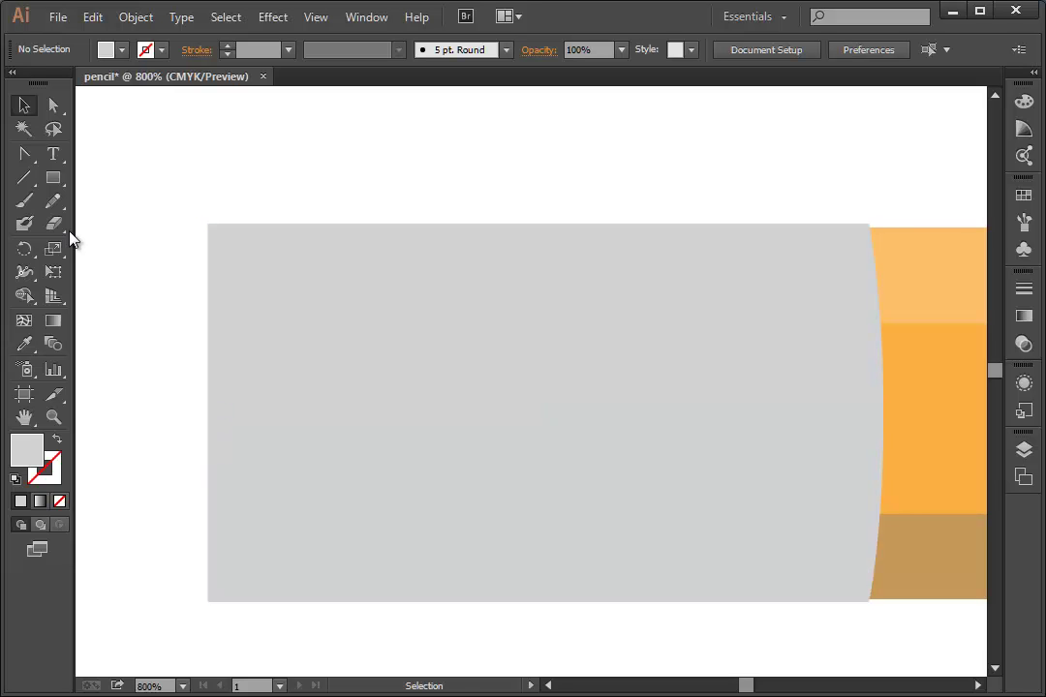
pyautogui.moveTo(27, 153); pyautogui.dragTo(80, 172)
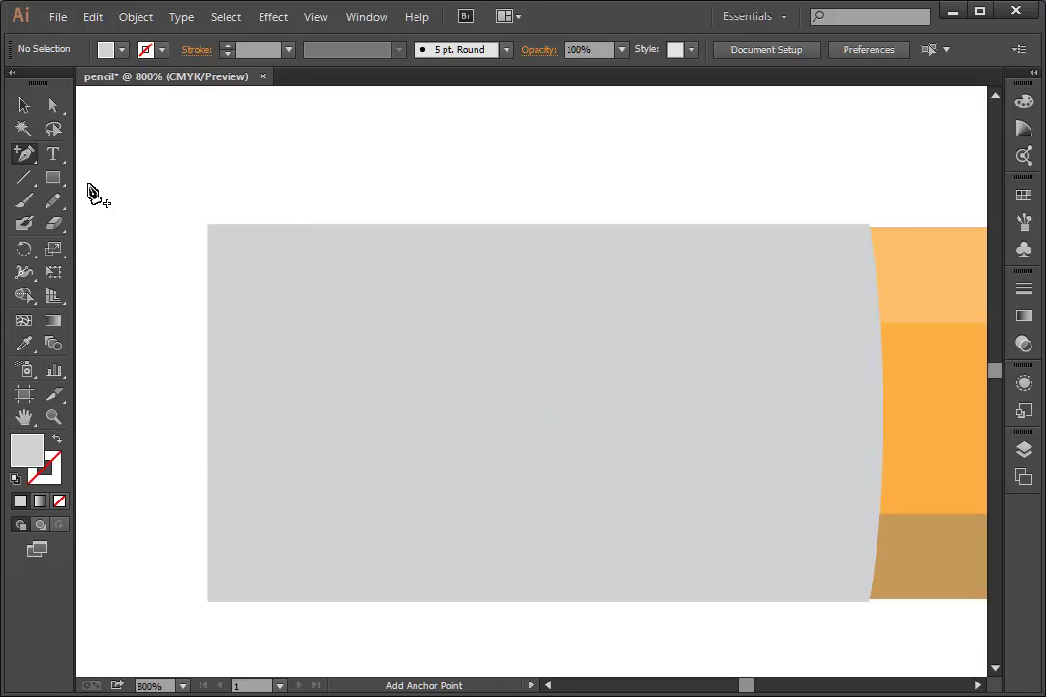
pyautogui.click(208, 416)
# Convert the left edge's middle anchor to a smooth point with vertical handles and move it inward to about X 0.94 in
pyautogui.moveTo(24, 160); pyautogui.dragTo(91, 230)
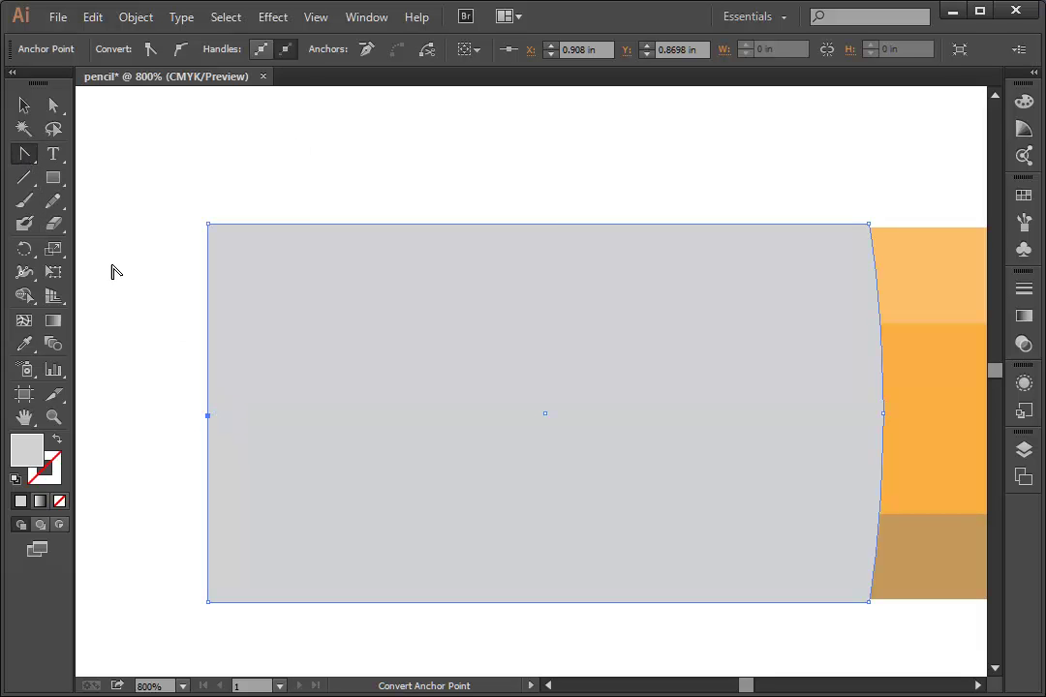
pyautogui.moveTo(209, 416); pyautogui.dragTo(212, 531)
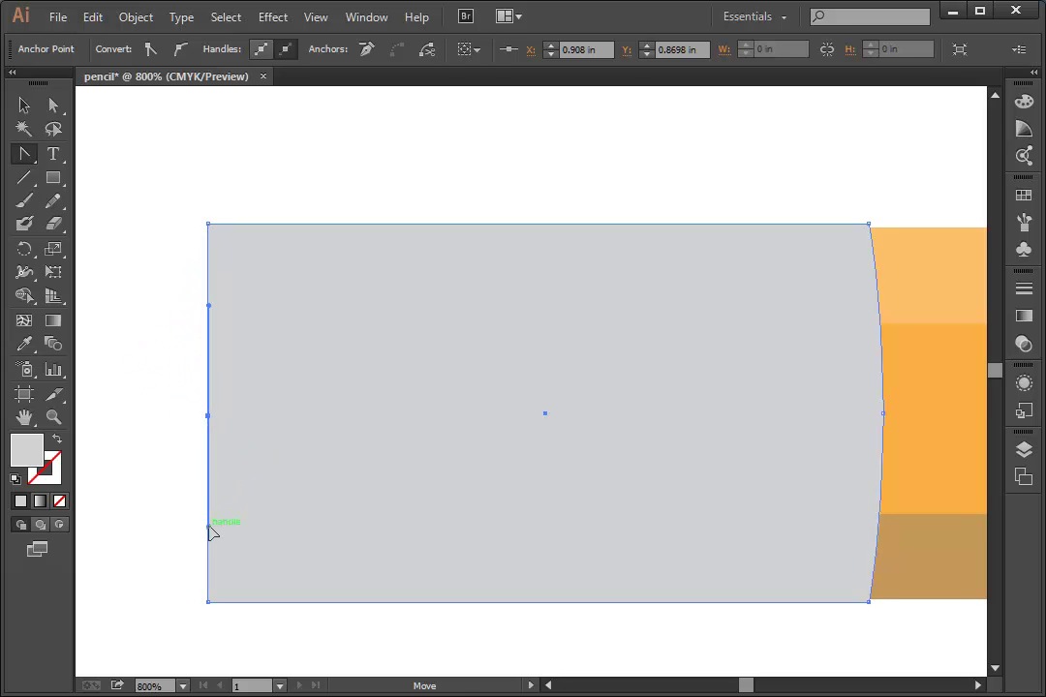
pyautogui.click(53, 105)
pyautogui.moveTo(210, 419); pyautogui.dragTo(231, 423)
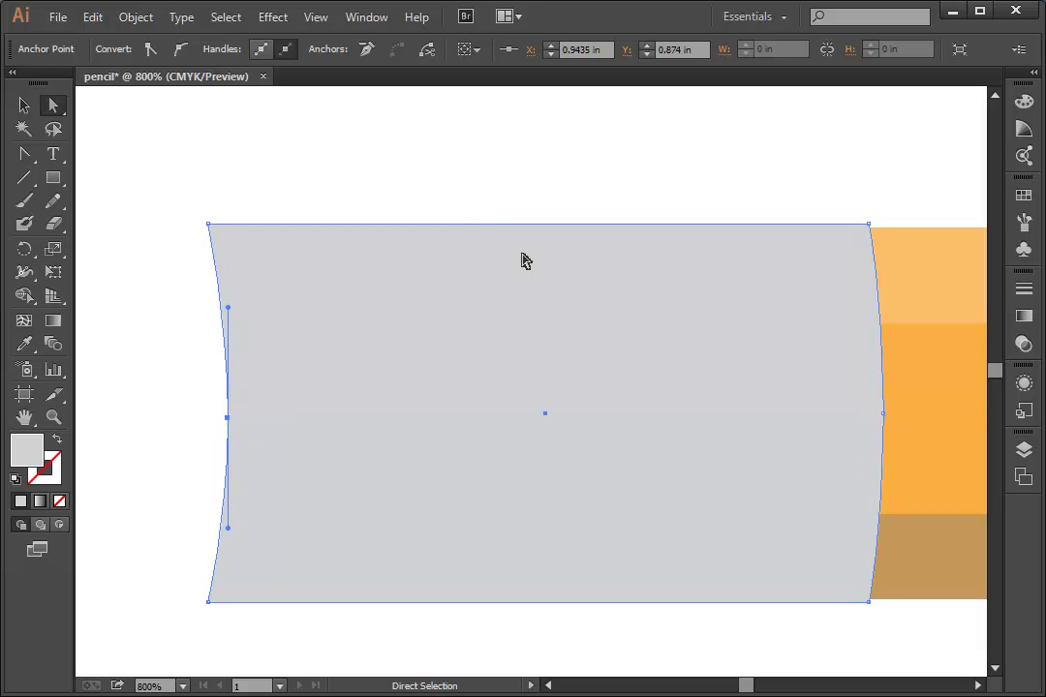
pyautogui.click(472, 181)
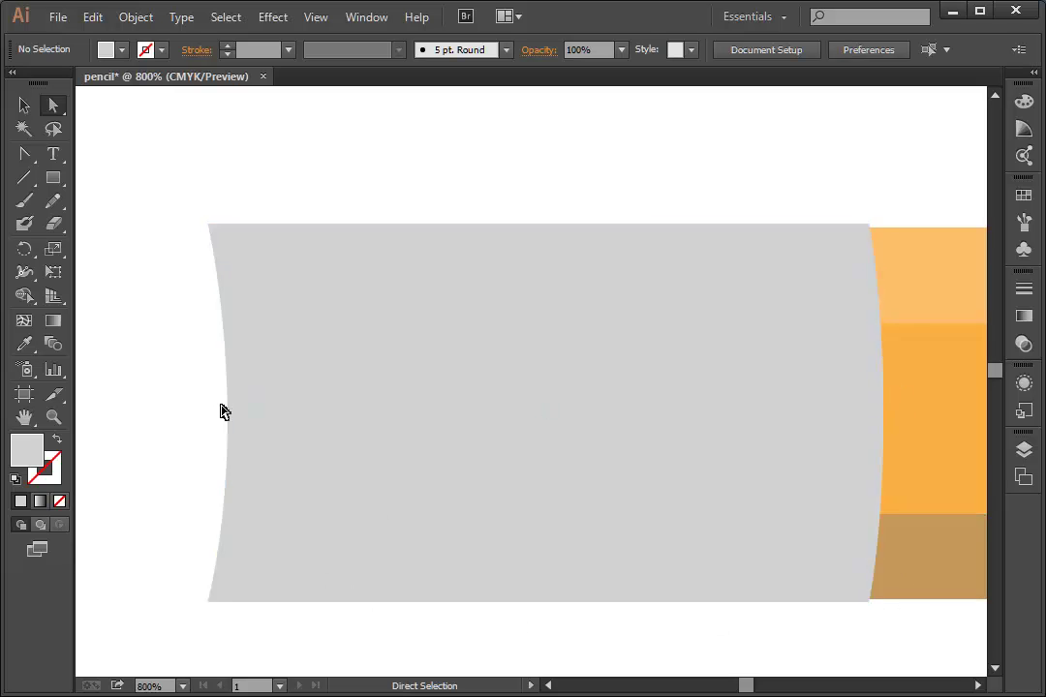
# Move the middle anchor point on the ferrule's right edge outward to about X 2.13 in
pyautogui.click(841, 412)
pyautogui.click(883, 415)
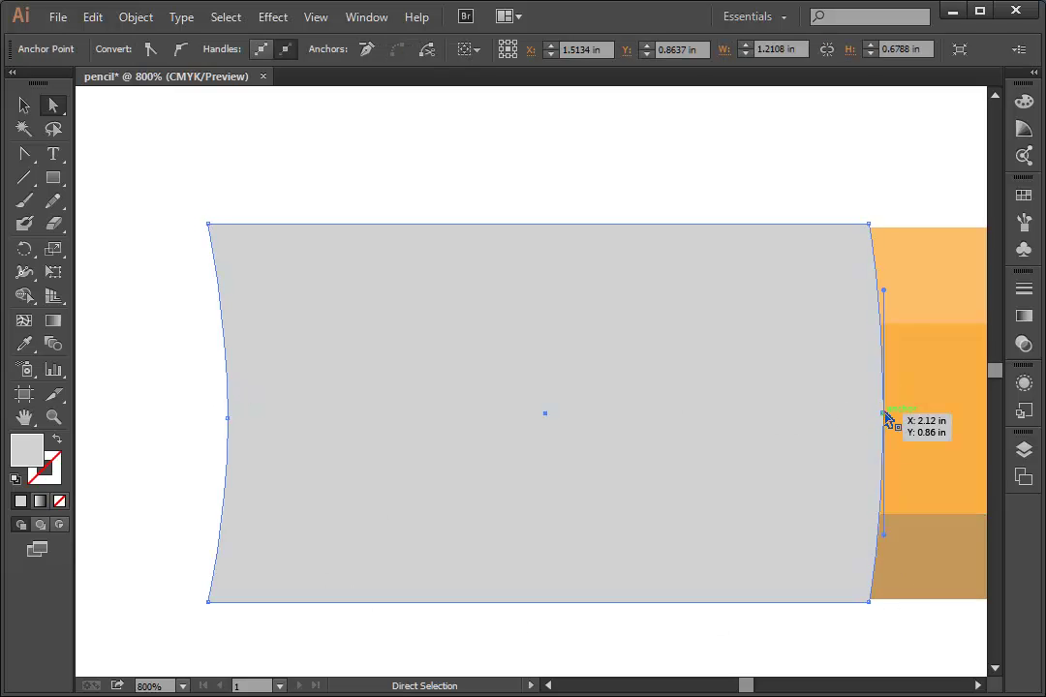
pyautogui.moveTo(884, 417); pyautogui.dragTo(889, 414)
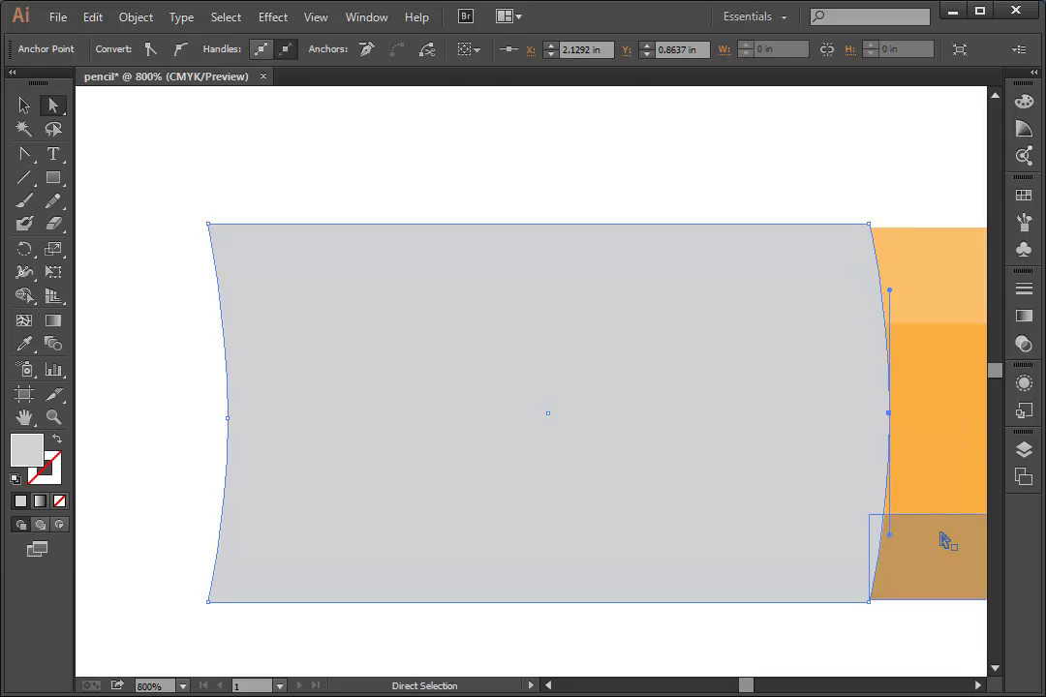
pyautogui.click(540, 155)
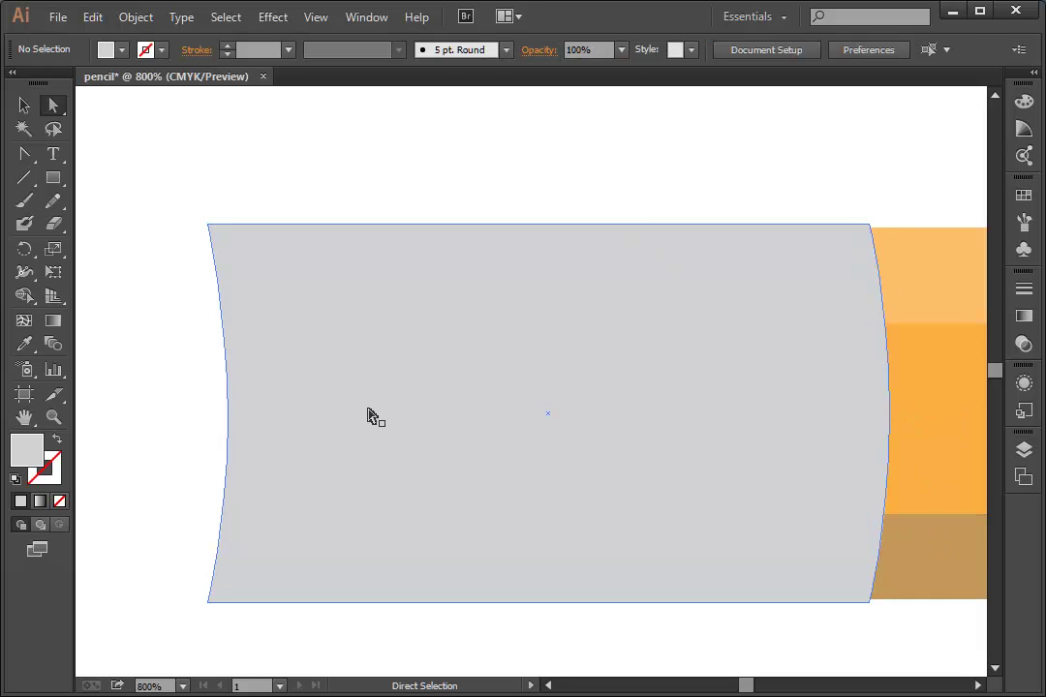
# Start a Pen path for the eraser with a vertical side about 0.66 in tall inside the ferrule's left end and a bottom edge about 0.41 in long
pyautogui.click(329, 414)
pyautogui.press('space')
pyautogui.press('space')
pyautogui.moveTo(160, 394); pyautogui.dragTo(598, 394)
pyautogui.moveTo(24, 153); pyautogui.dragTo(111, 161)
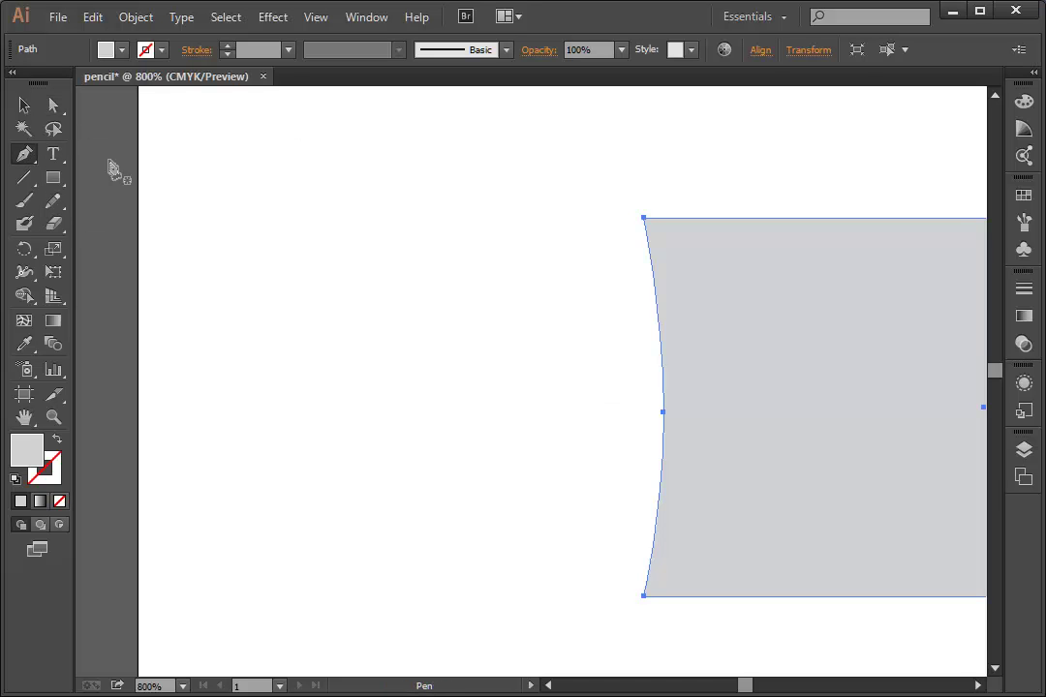
pyautogui.click(671, 221)
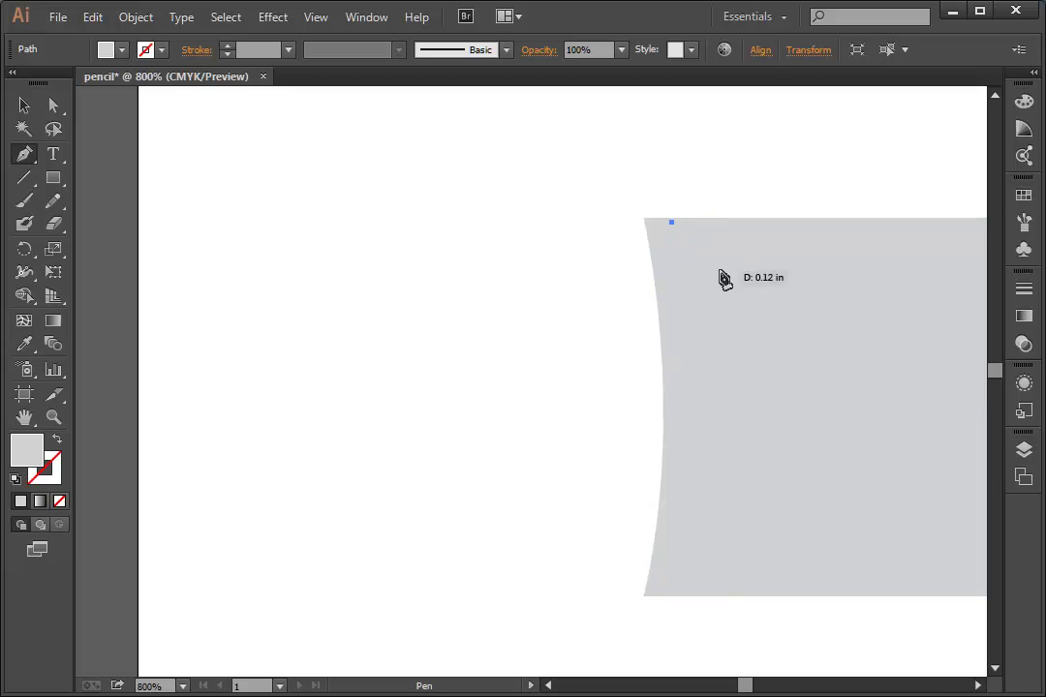
pyautogui.click(673, 589)
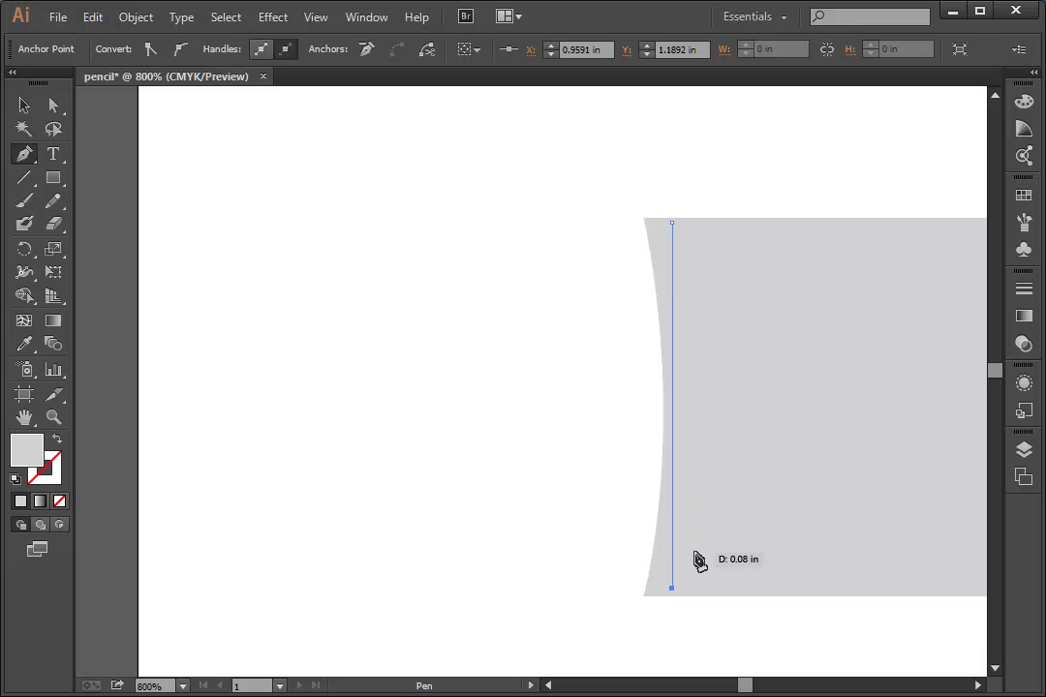
pyautogui.click(445, 588)
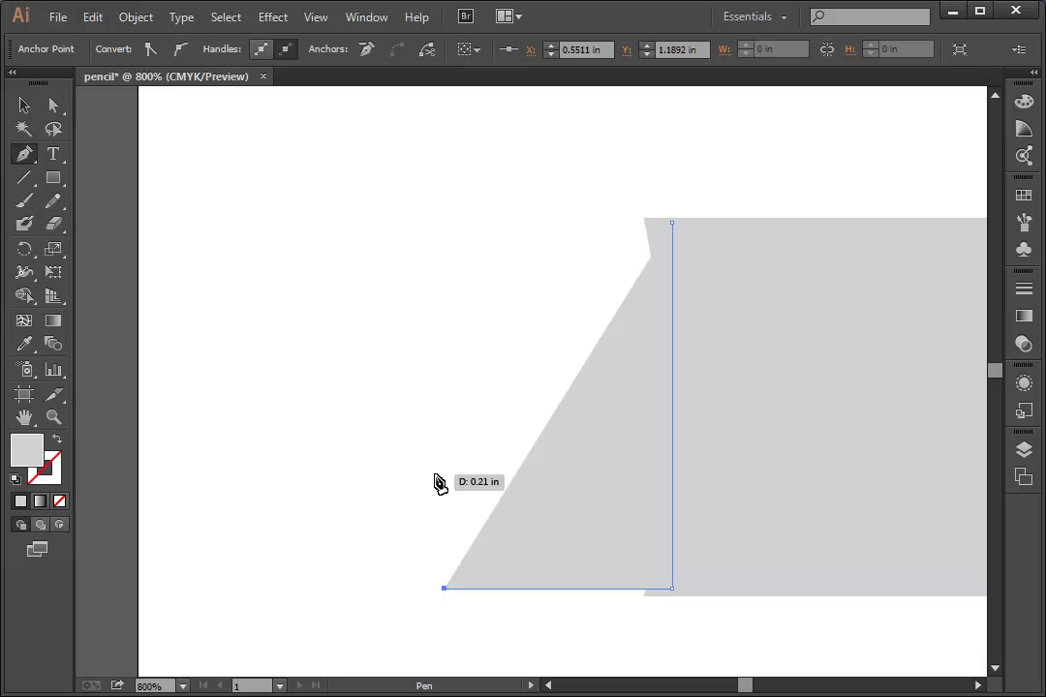
# Continue the eraser path with a curved, wavy left side and a straight top edge, closing it at its starting point
pyautogui.click(436, 476)
pyautogui.moveTo(433, 452); pyautogui.dragTo(419, 433)
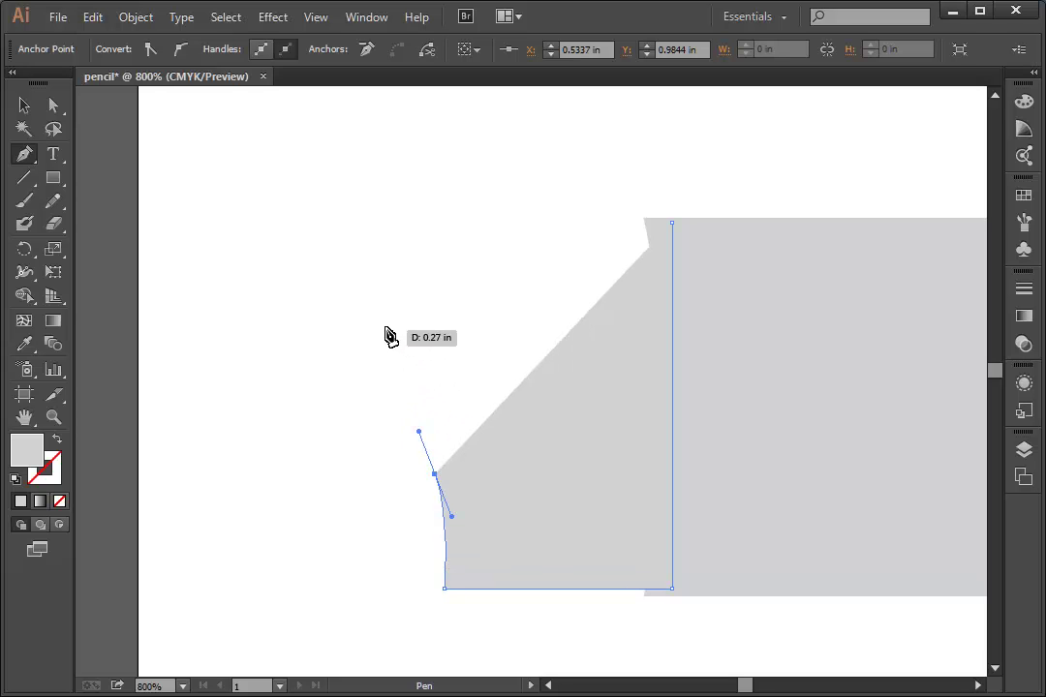
pyautogui.moveTo(384, 320); pyautogui.dragTo(395, 272)
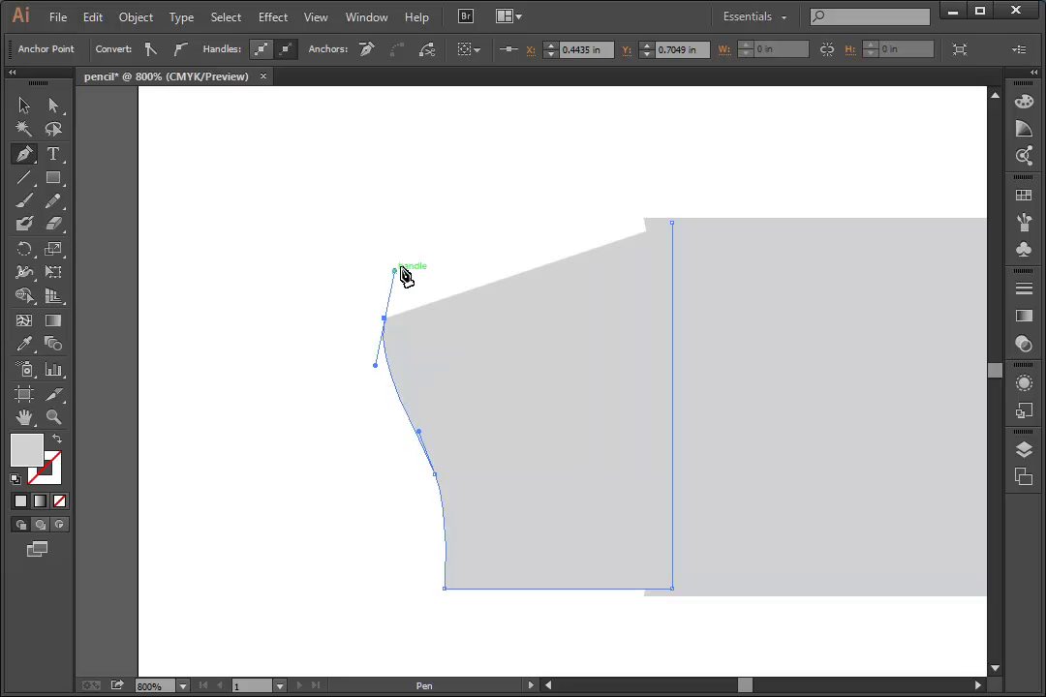
pyautogui.click(502, 224)
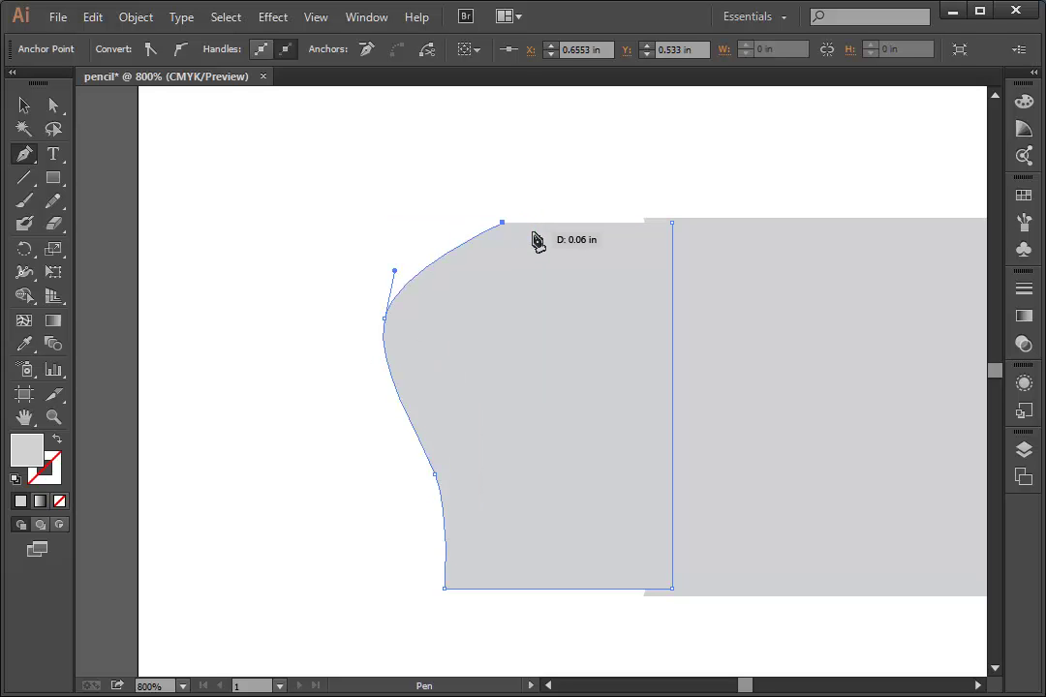
pyautogui.click(672, 224)
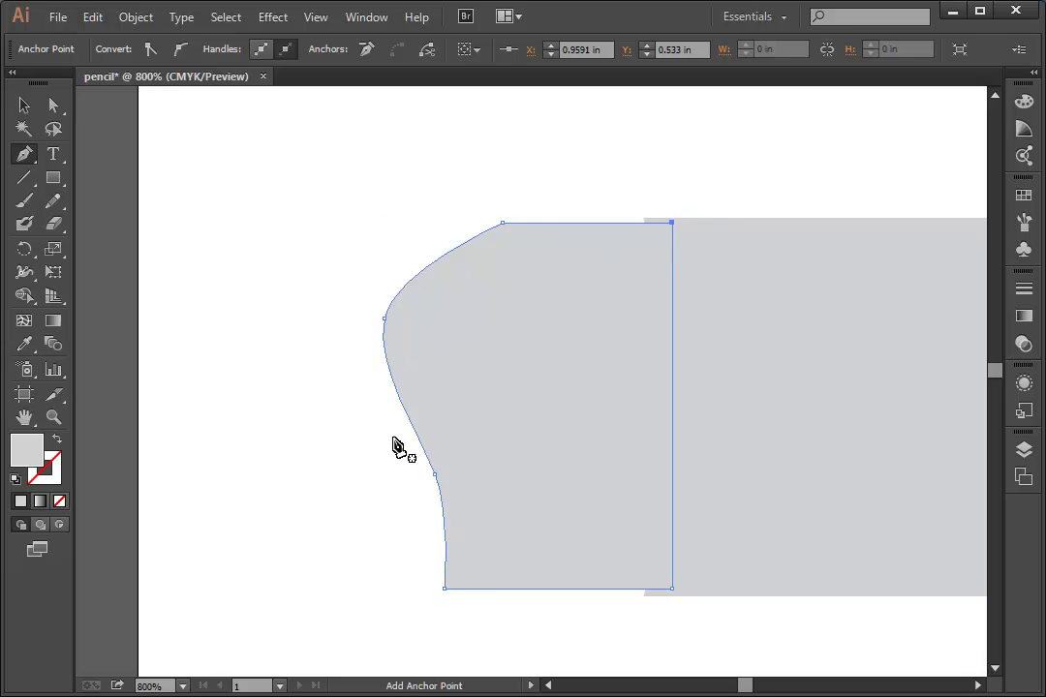
# Smooth the eraser's left outline by moving its upper curve anchor to about X 0.49 in and its lower one to about X 0.53, Y 1 in
pyautogui.click(53, 104)
pyautogui.moveTo(387, 326); pyautogui.dragTo(406, 327)
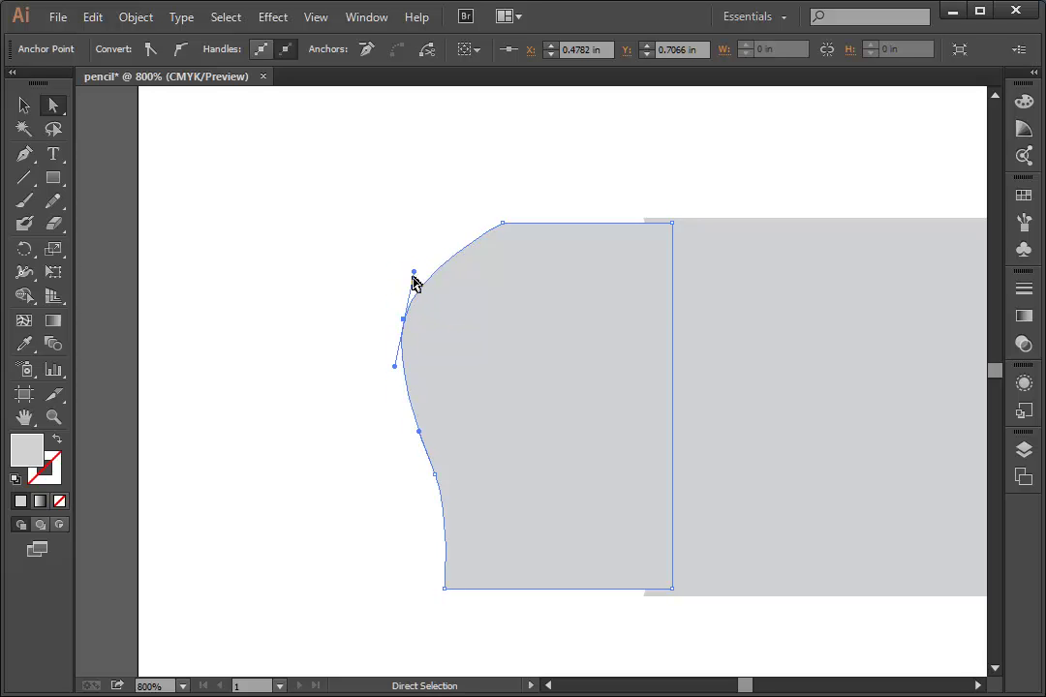
pyautogui.moveTo(413, 273); pyautogui.dragTo(411, 256)
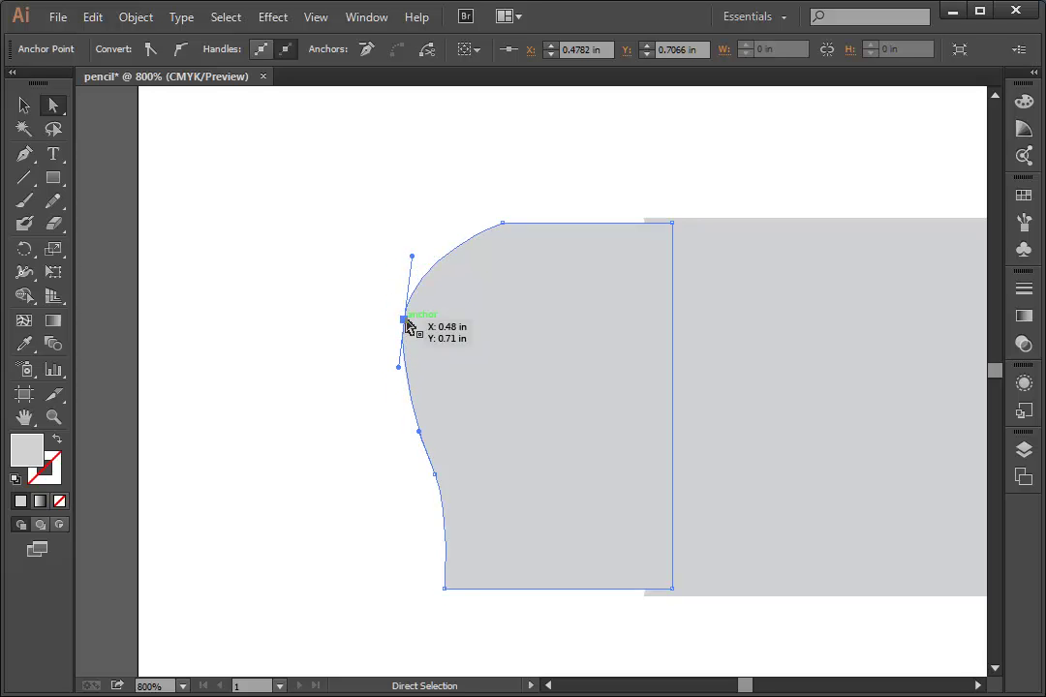
pyautogui.moveTo(405, 327); pyautogui.dragTo(411, 326)
pyautogui.moveTo(436, 476); pyautogui.dragTo(432, 483)
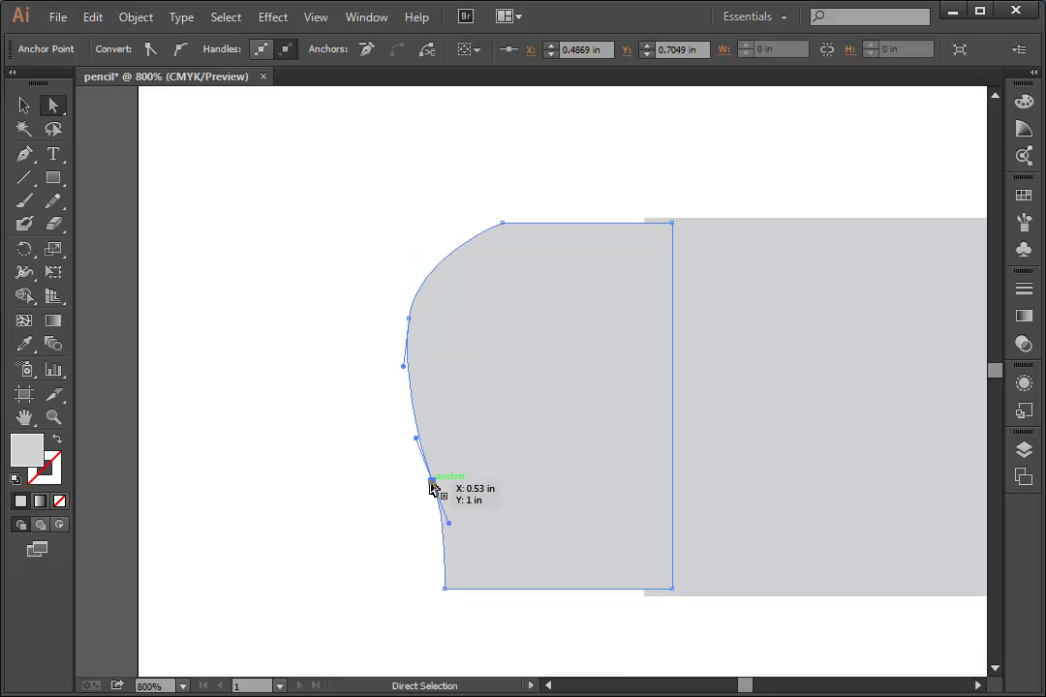
pyautogui.click(384, 186)
# Fill the eraser shape with a light pink tint of the magenta-pink swatch, two tints lighter than the base colour
pyautogui.click(550, 326)
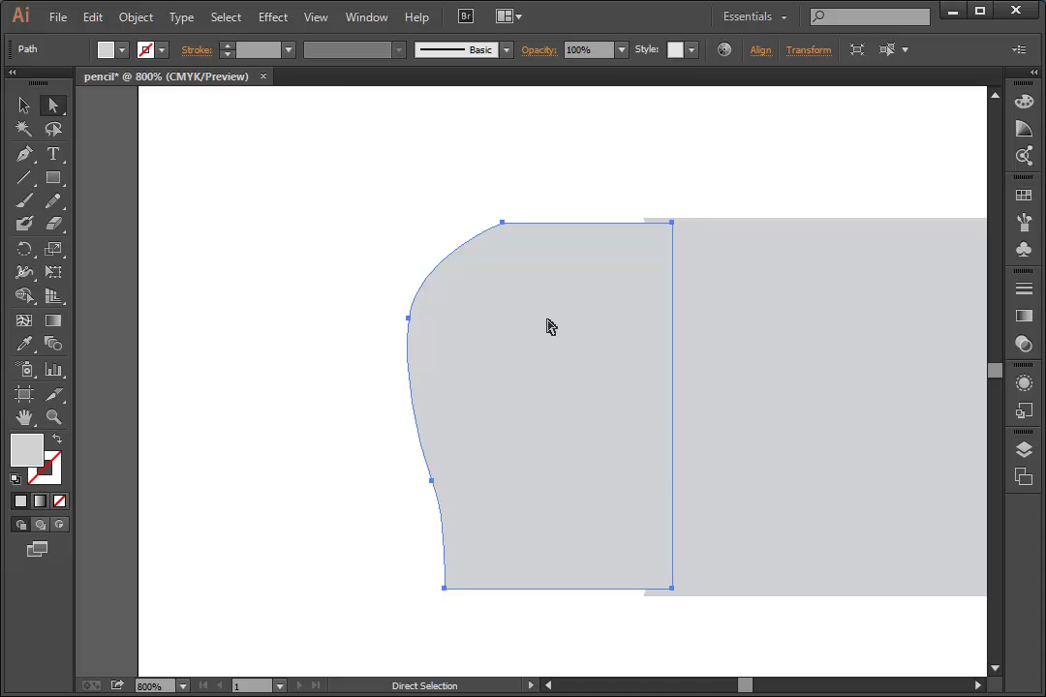
pyautogui.click(106, 51)
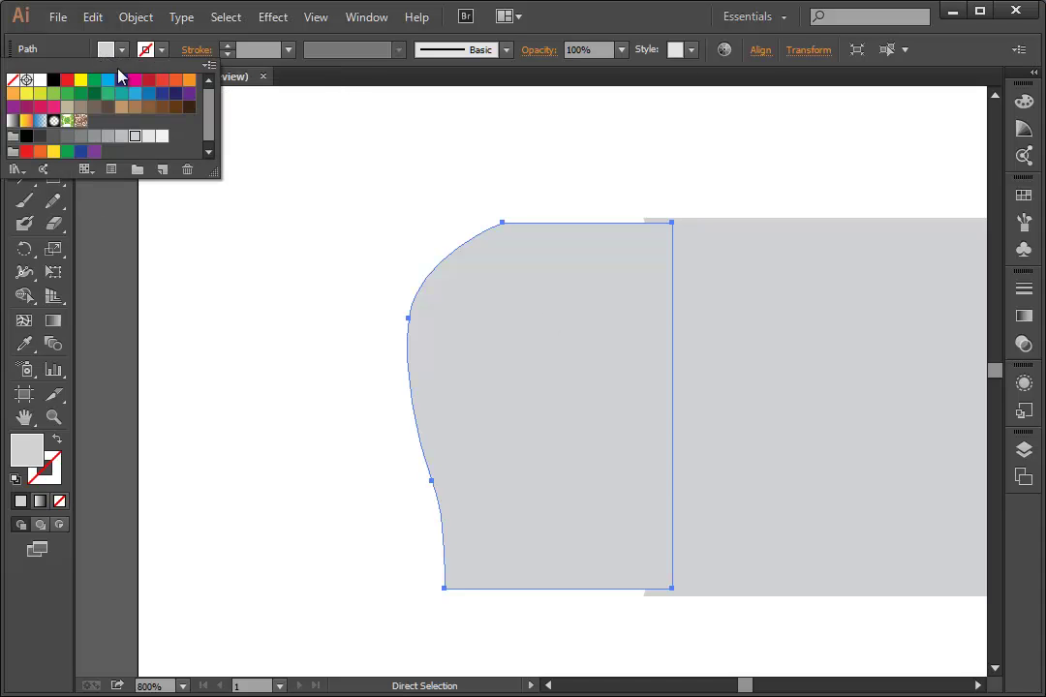
pyautogui.click(56, 110)
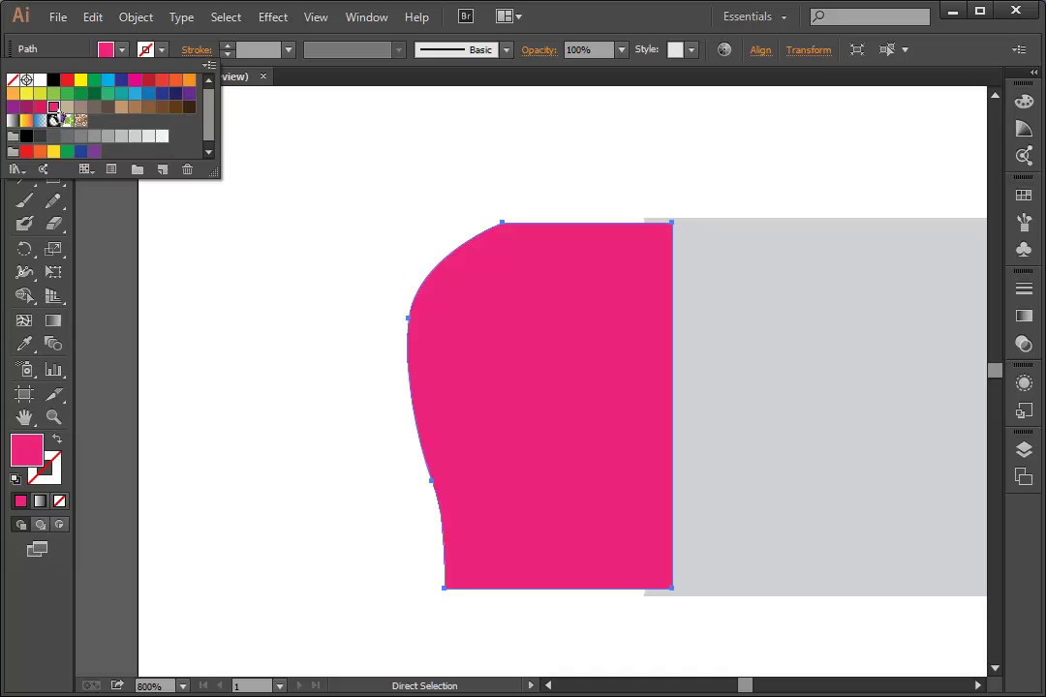
pyautogui.click(1024, 133)
pyautogui.click(1024, 131)
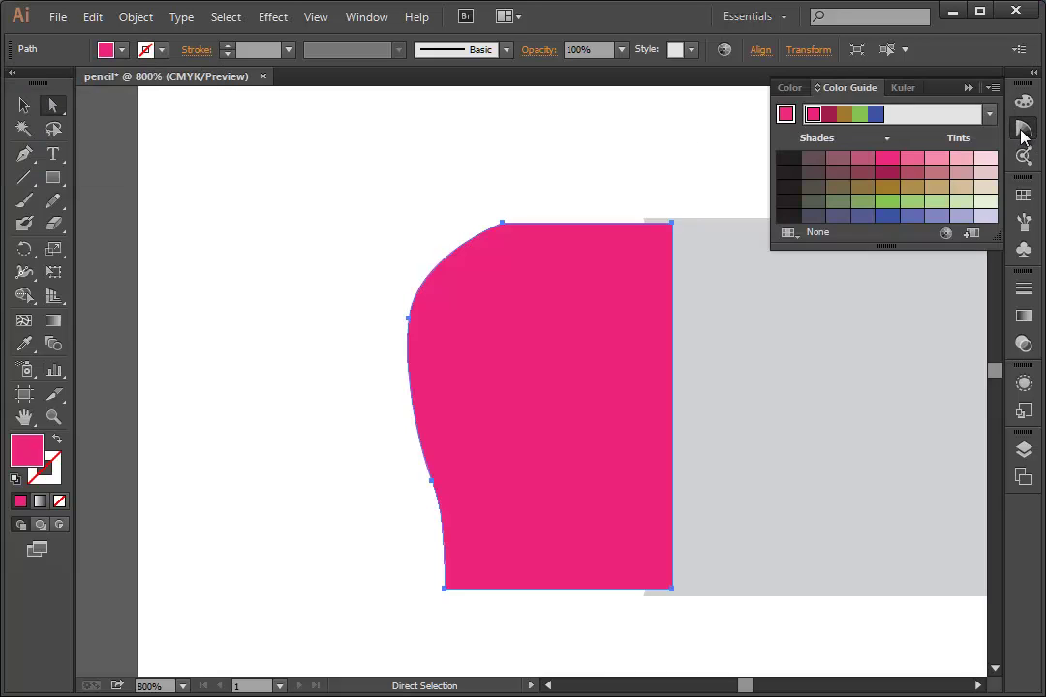
pyautogui.click(912, 158)
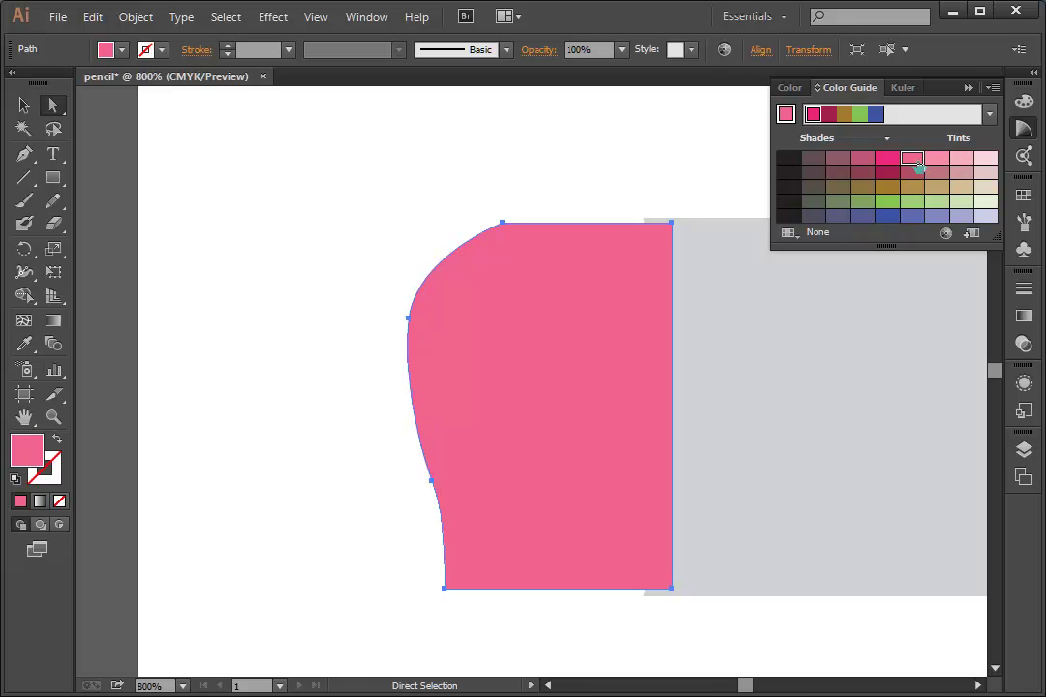
pyautogui.click(937, 160)
# Move the pink eraser path below the grey ferrule path in Layer 1's stacking order
pyautogui.keyDown('shift'); pyautogui.click(980, 285); pyautogui.keyUp('shift')
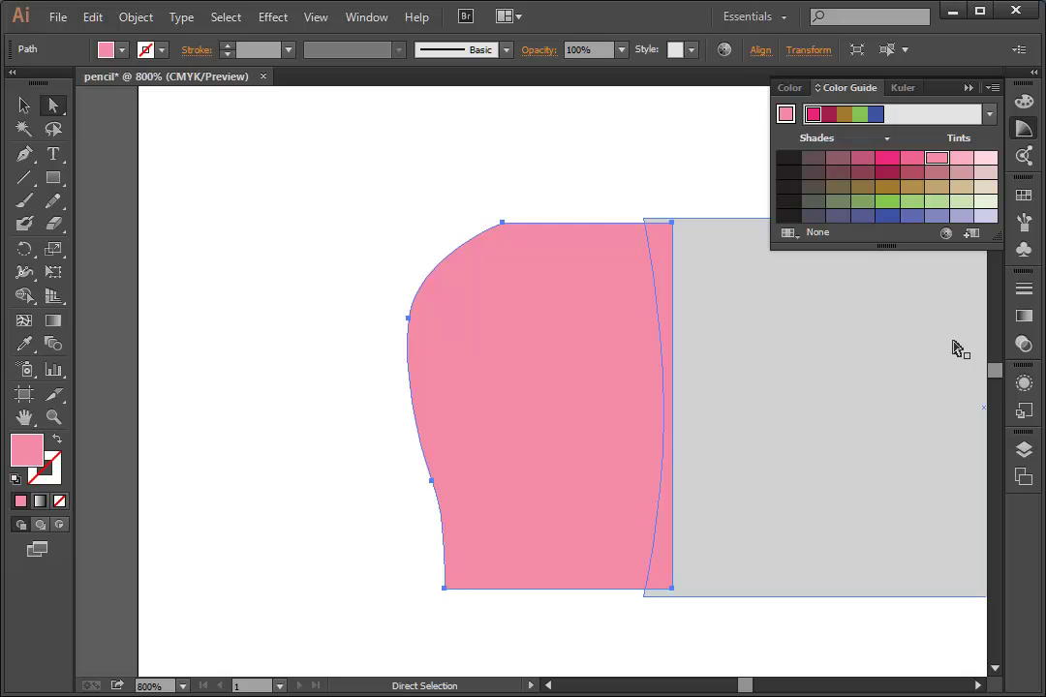
pyautogui.keyDown('shift'); pyautogui.click(717, 312); pyautogui.keyUp('shift')
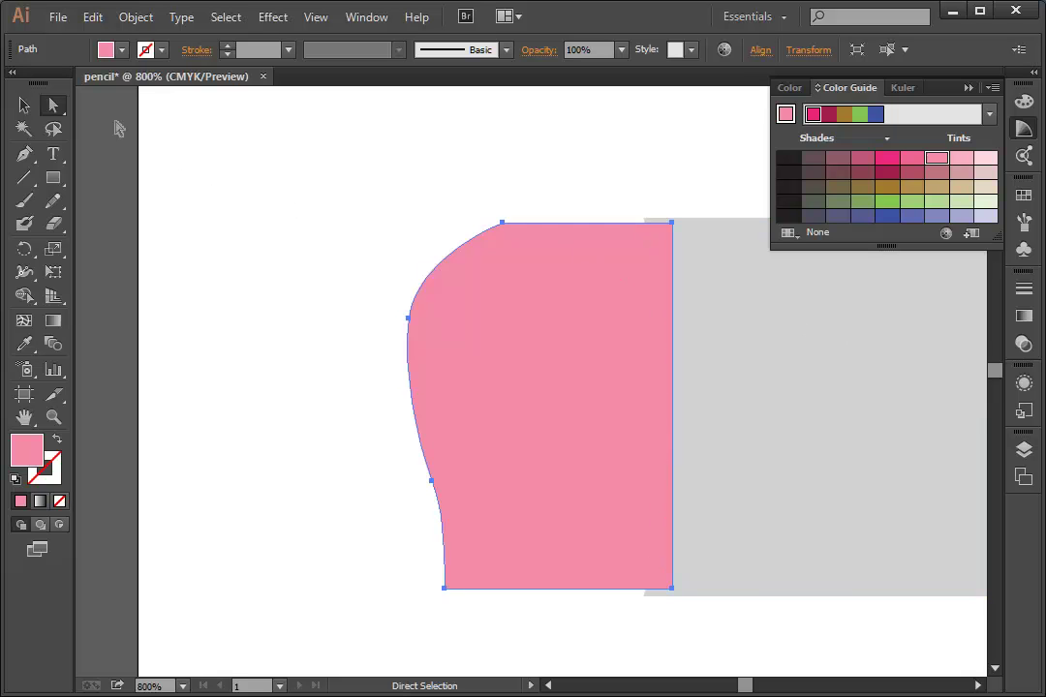
pyautogui.click(24, 104)
pyautogui.click(267, 196)
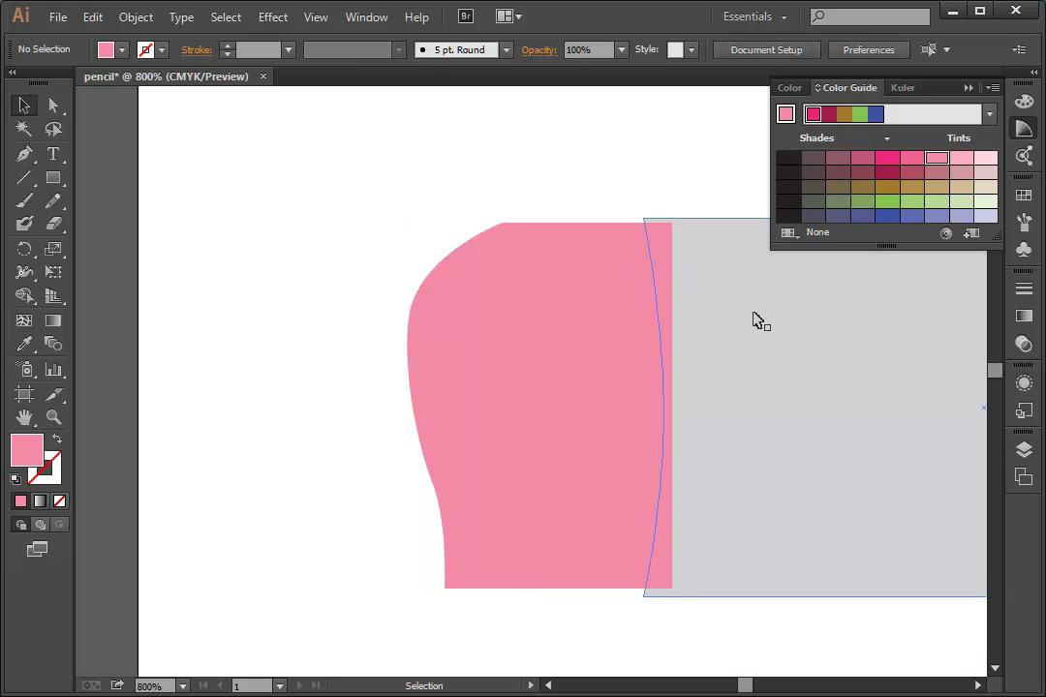
pyautogui.click(604, 319)
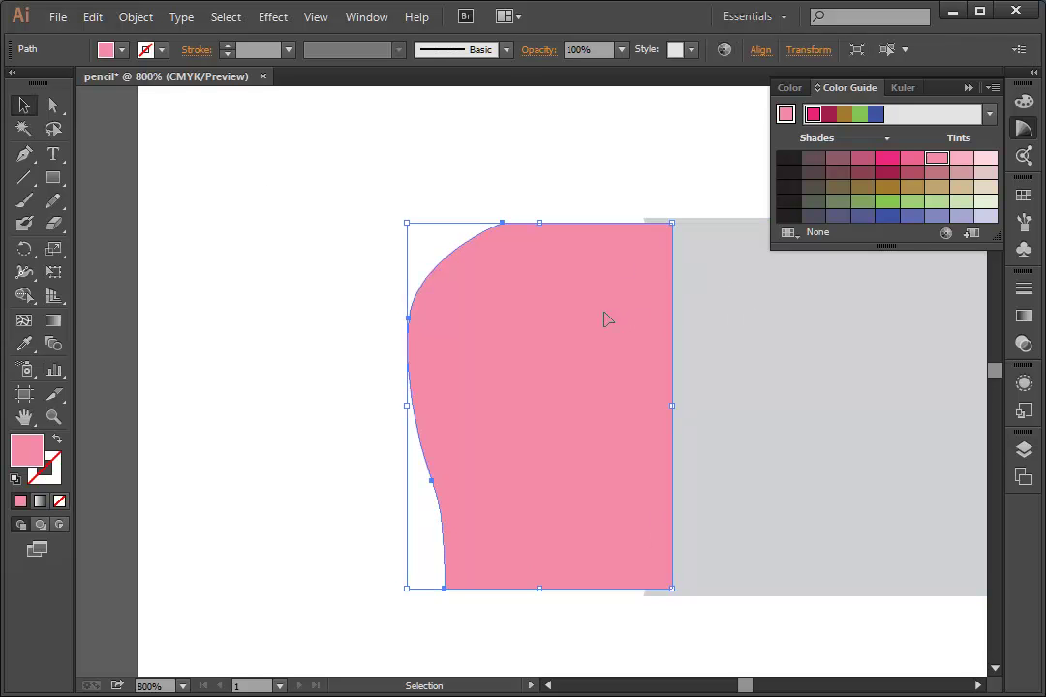
pyautogui.click(736, 318)
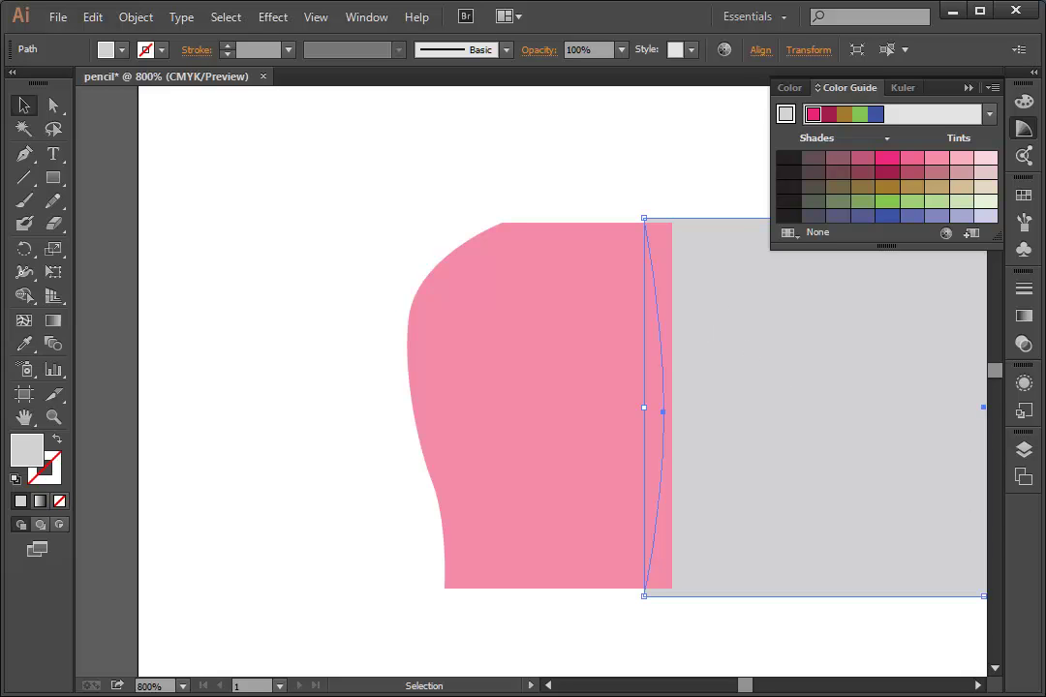
pyautogui.click(1023, 449)
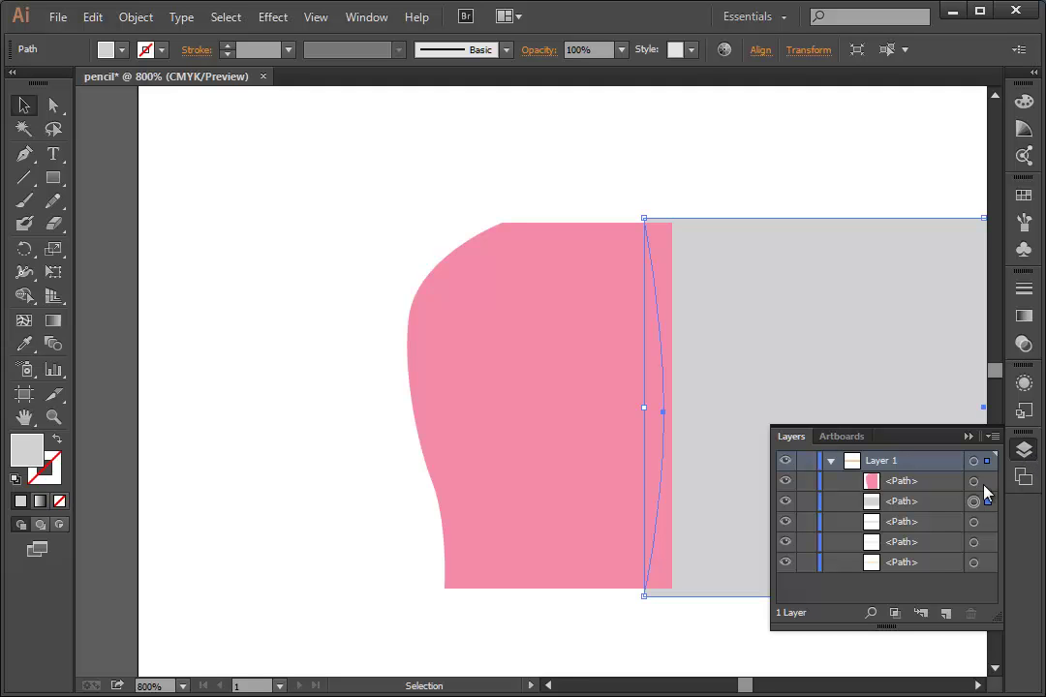
pyautogui.moveTo(893, 483)
pyautogui.mouseDown()
pyautogui.moveTo(872, 498)
pyautogui.moveTo(897, 508)
pyautogui.mouseUp()
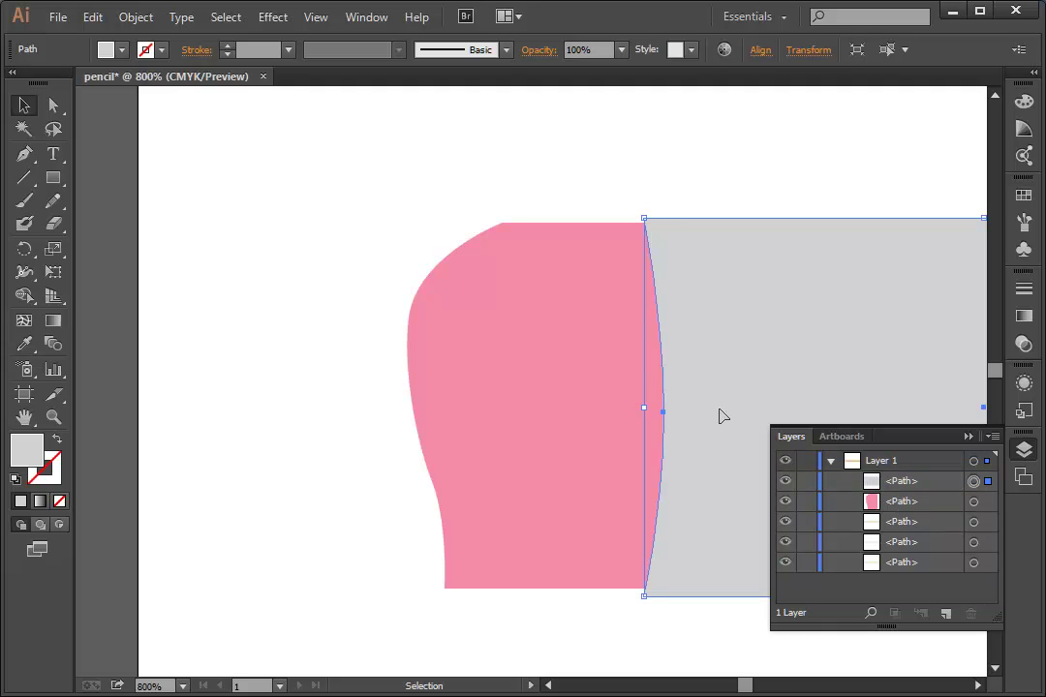
pyautogui.click(902, 214)
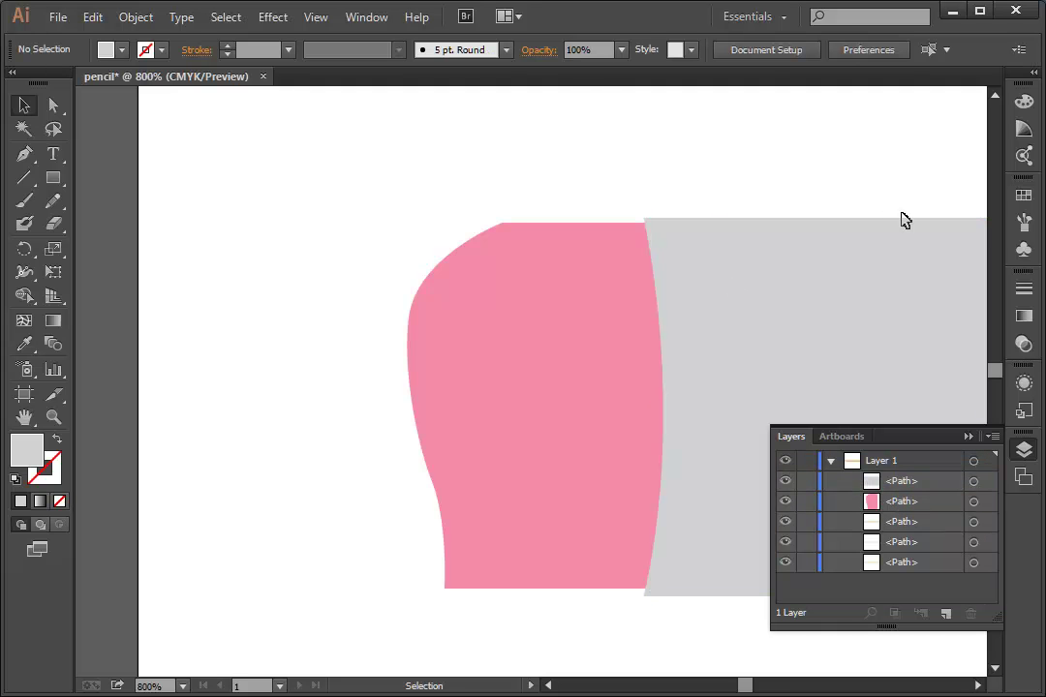
# Move the eraser's lower-left corner anchor horizontally to about X 0.59 in, narrowing the eraser's bottom edge
pyautogui.hotkey('ctrl', '-')
pyautogui.hotkey('ctrl', '-')
pyautogui.press('space')
pyautogui.moveTo(859, 241)
pyautogui.mouseDown()
pyautogui.moveTo(598, 220)
pyautogui.moveTo(587, 194)
pyautogui.mouseUp()
pyautogui.click(206, 432)
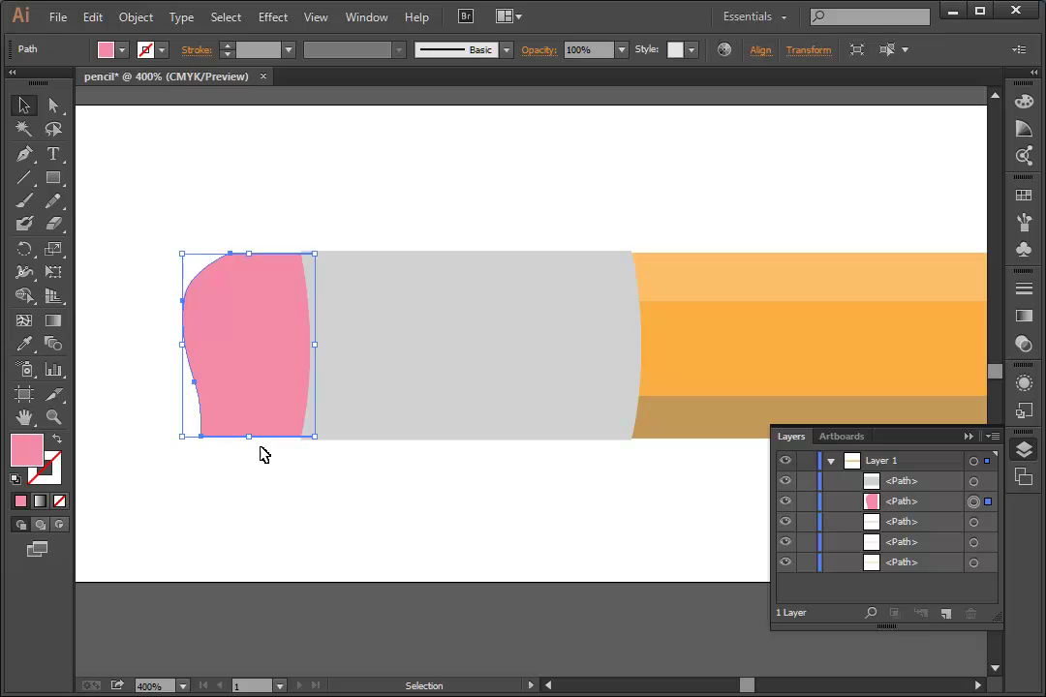
pyautogui.click(54, 106)
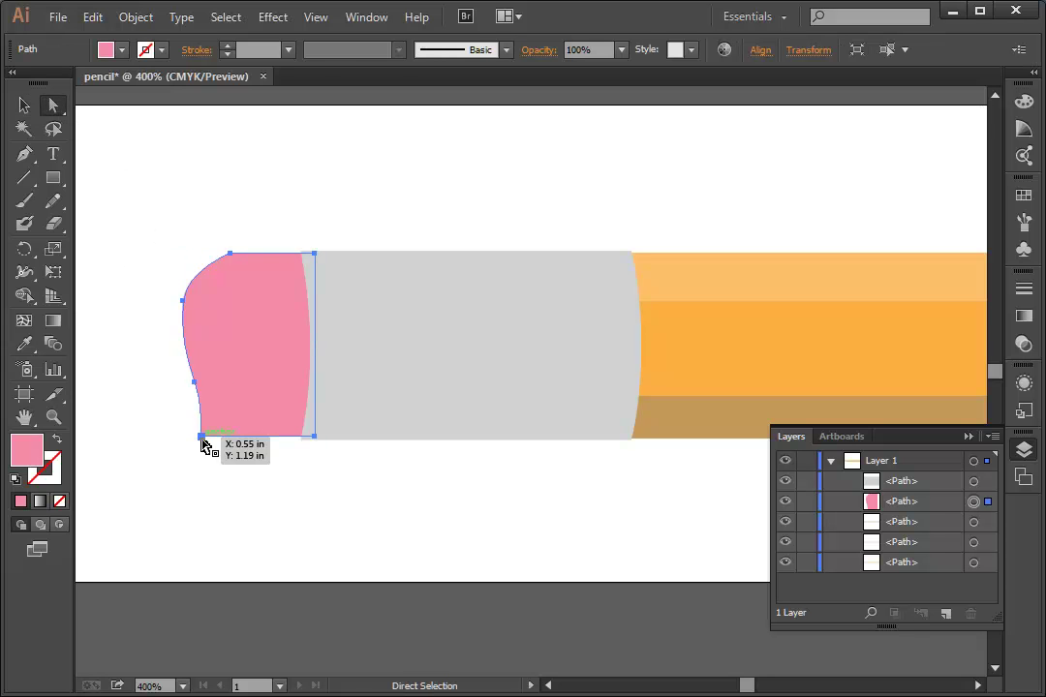
pyautogui.click(201, 436)
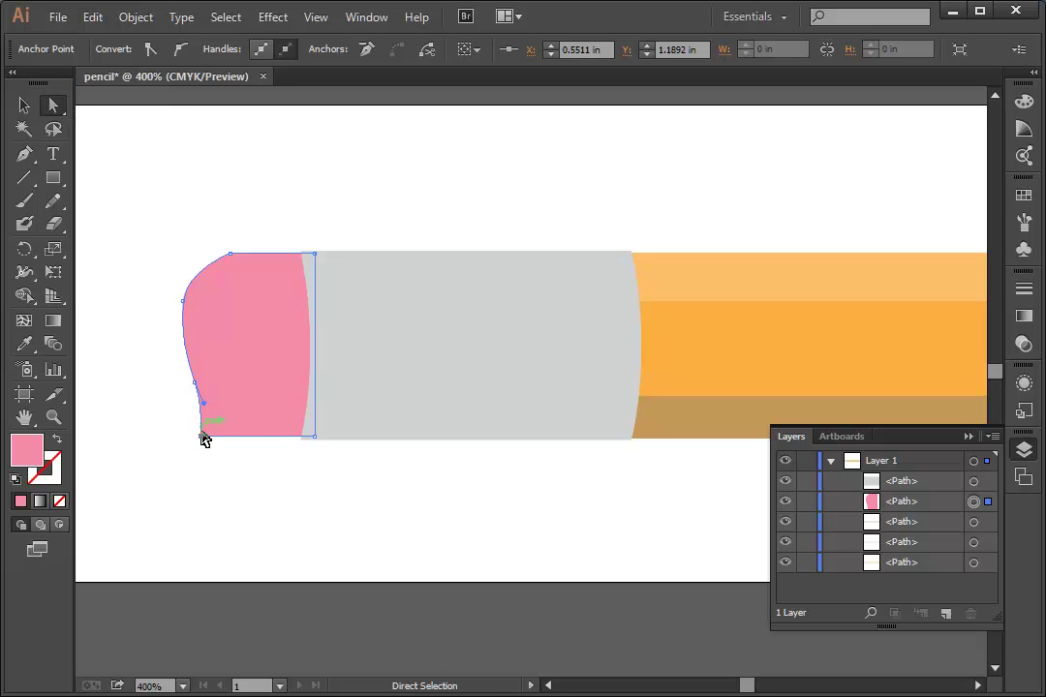
pyautogui.click(203, 437)
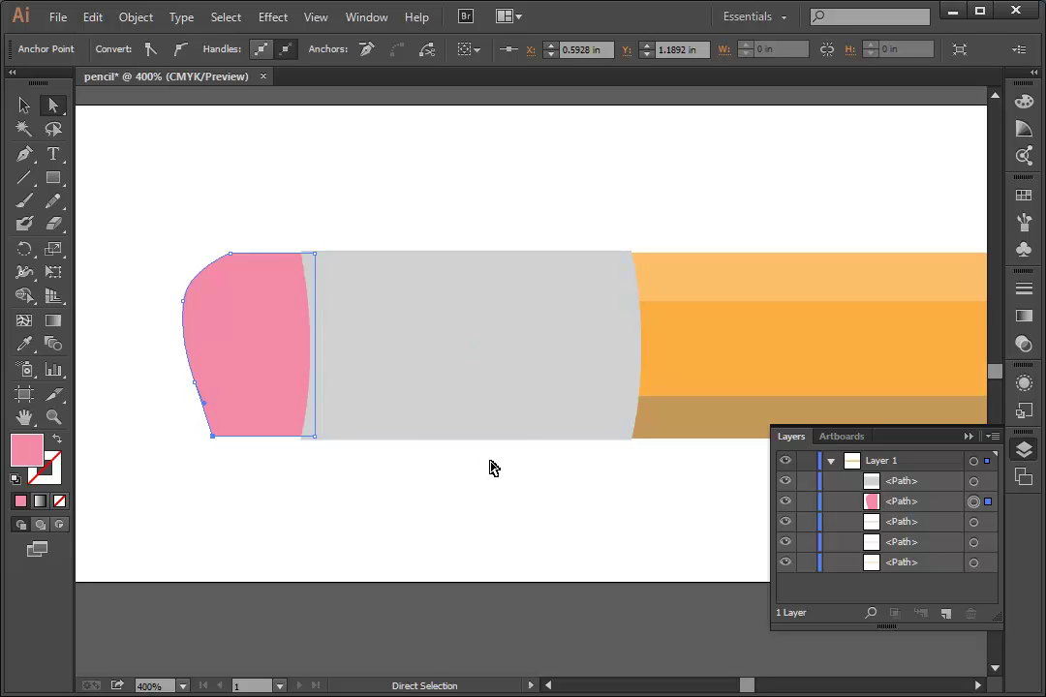
pyautogui.click(306, 192)
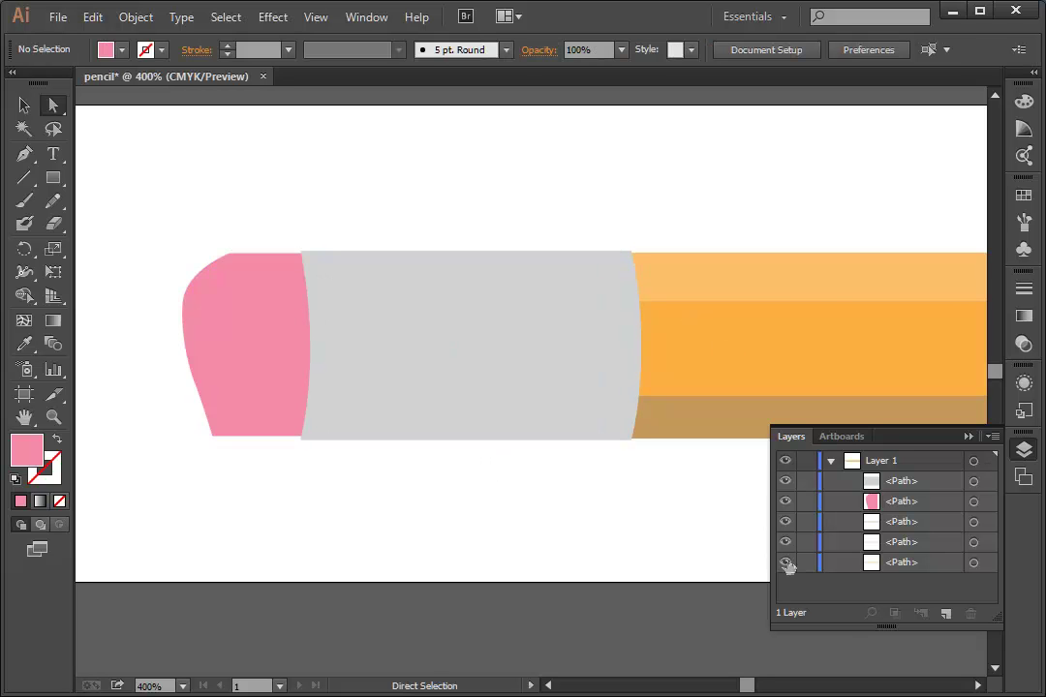
# Try to curve the eraser's lower-left corner by pulling direction handles from its anchor with the Convert Anchor Point tool
pyautogui.click(213, 437)
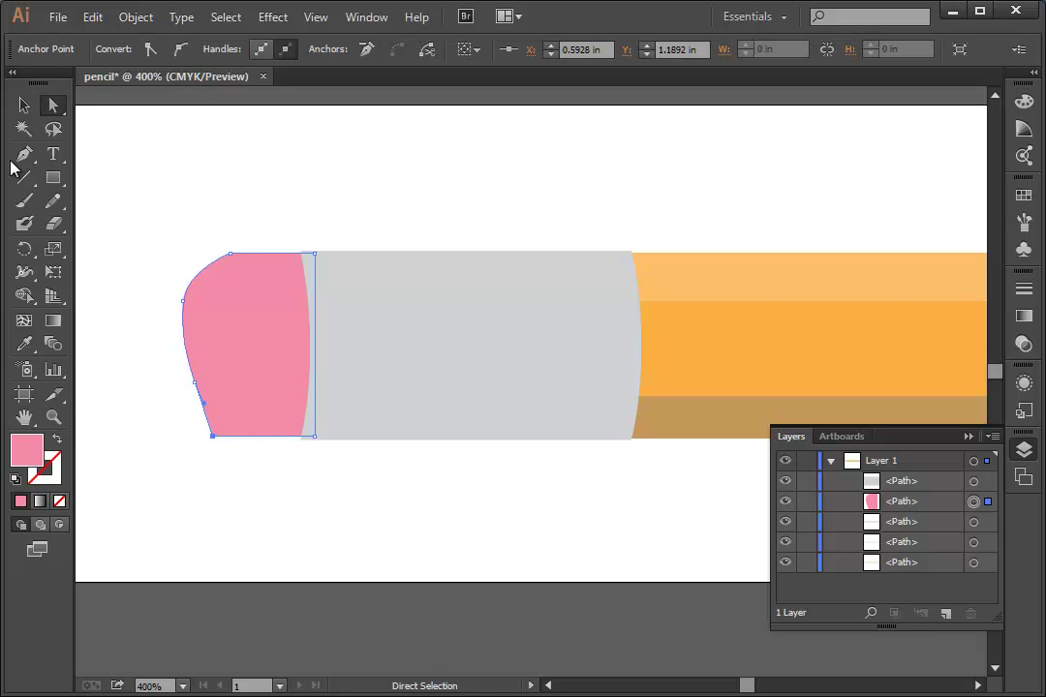
pyautogui.click(24, 155)
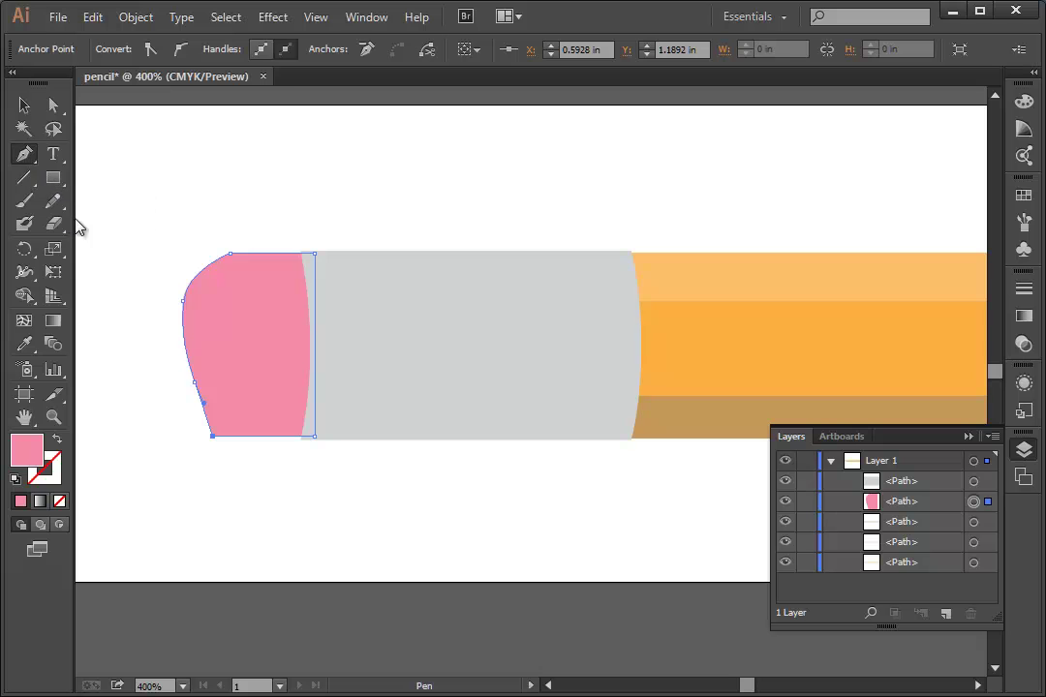
pyautogui.moveTo(24, 157); pyautogui.dragTo(82, 227)
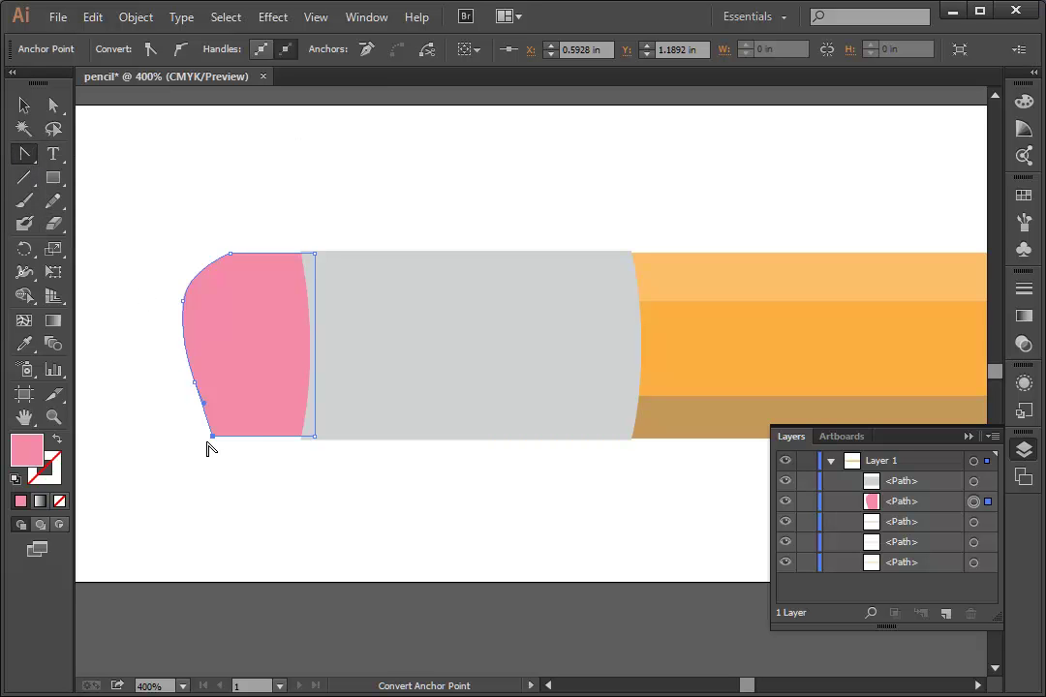
pyautogui.moveTo(212, 435)
pyautogui.mouseDown()
pyautogui.moveTo(211, 444)
pyautogui.moveTo(206, 417)
pyautogui.moveTo(204, 435)
pyautogui.mouseUp()
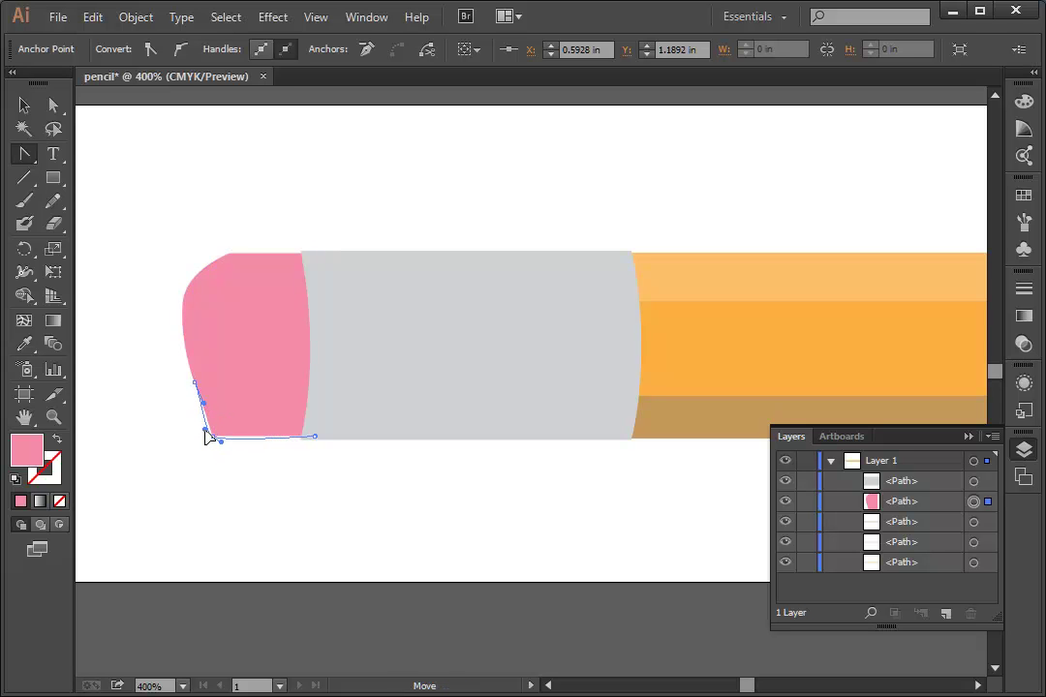
pyautogui.click(206, 436)
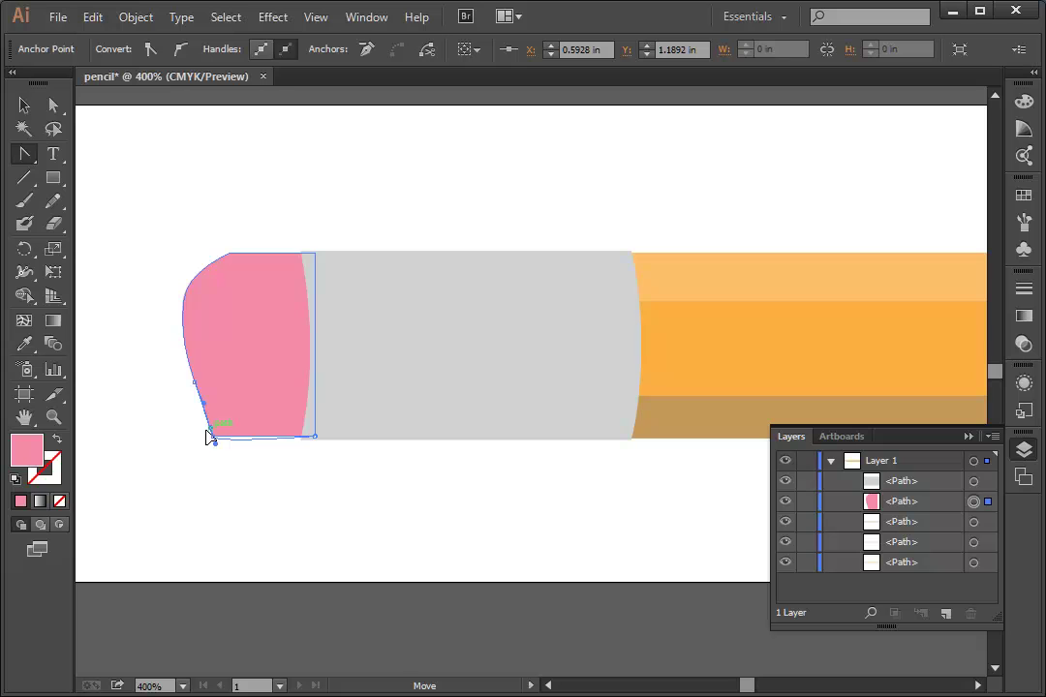
pyautogui.click(207, 437)
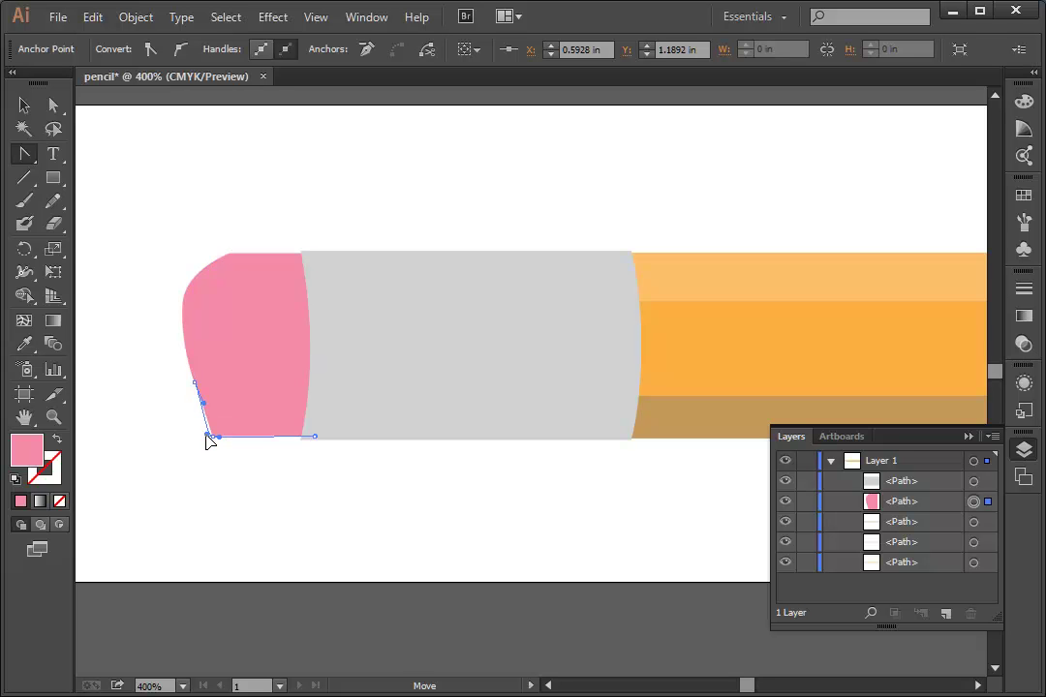
pyautogui.moveTo(208, 437)
pyautogui.mouseDown()
pyautogui.moveTo(199, 420)
pyautogui.moveTo(223, 456)
pyautogui.moveTo(214, 440)
pyautogui.moveTo(215, 449)
pyautogui.mouseUp()
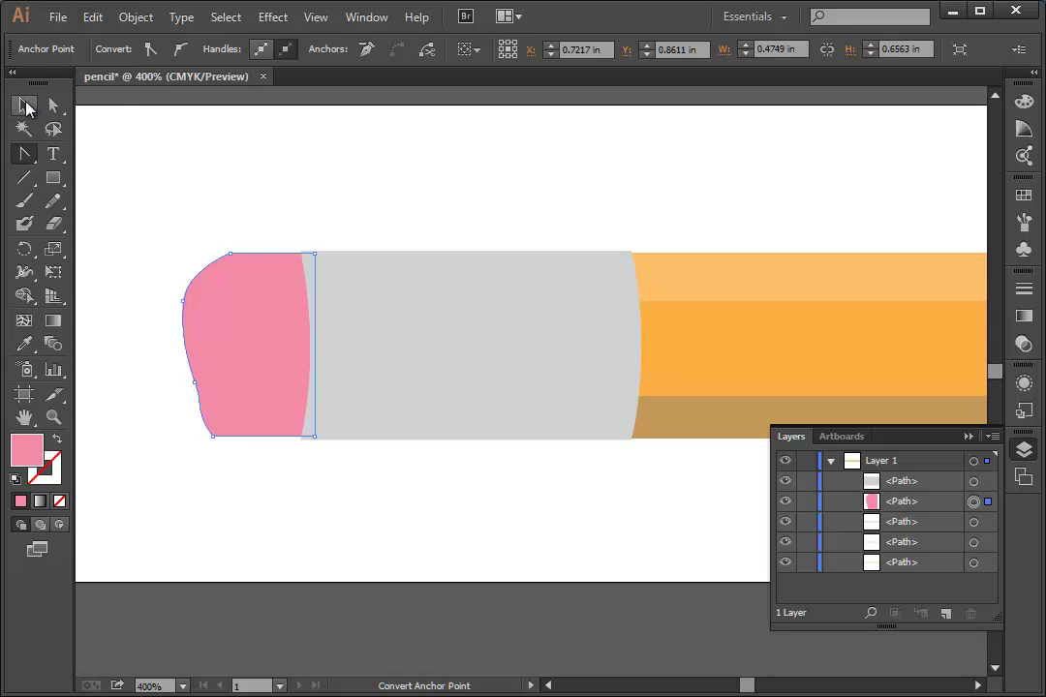
# Move the eraser's lower-left anchor to about X 0.62 in, Y 1.14 in and convert it to a smooth, rounded corner
pyautogui.click(26, 108)
pyautogui.click(53, 105)
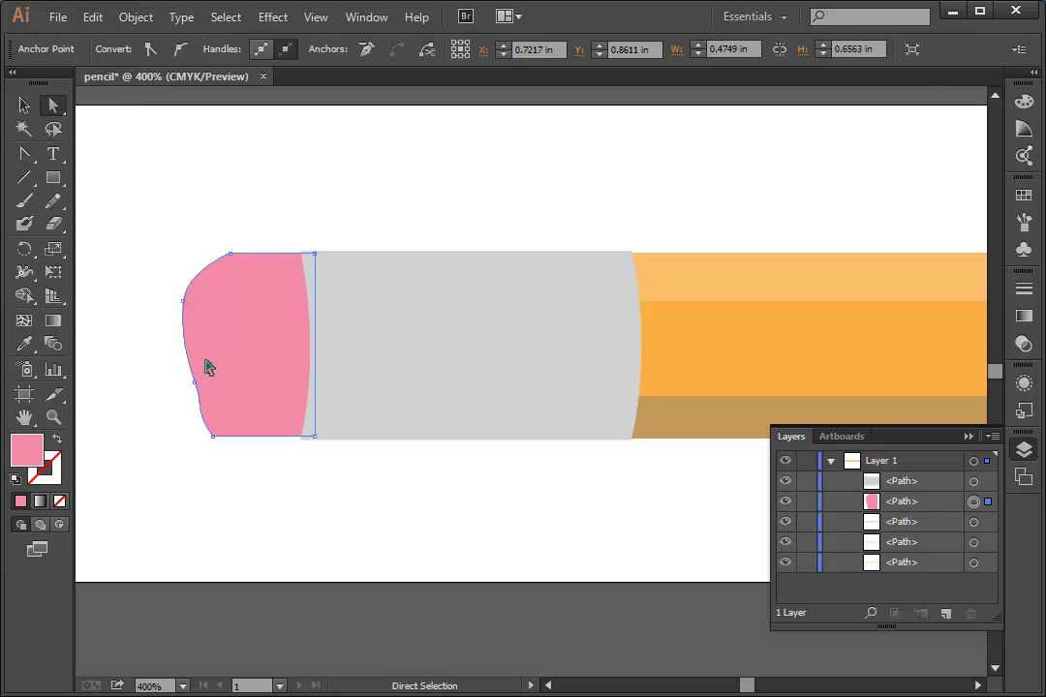
pyautogui.moveTo(213, 437); pyautogui.dragTo(218, 422)
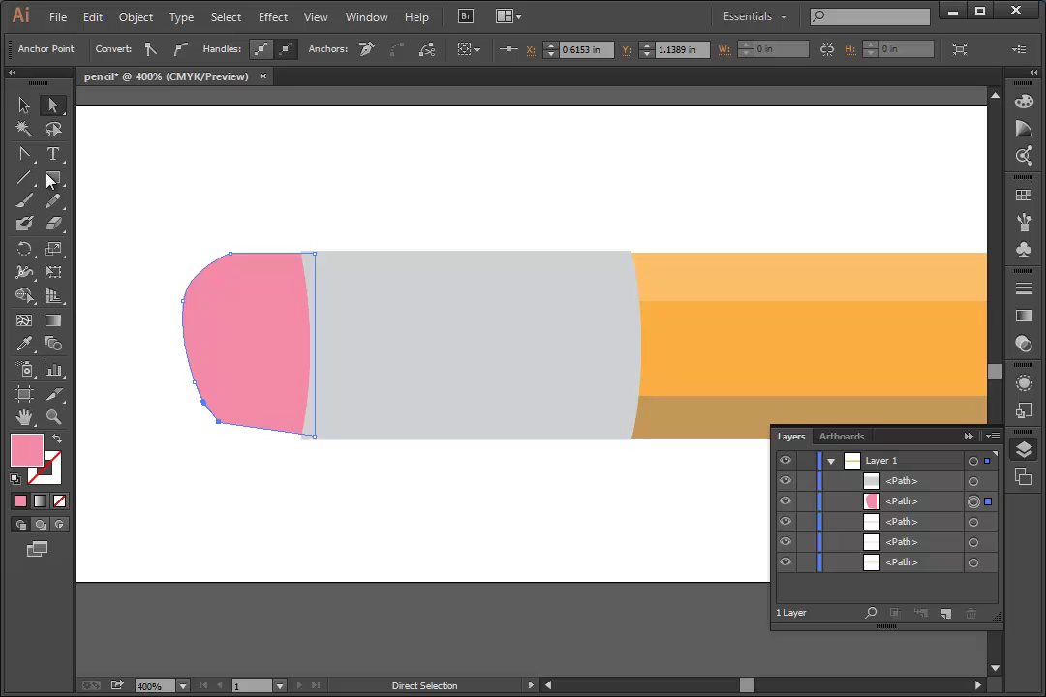
pyautogui.click(24, 153)
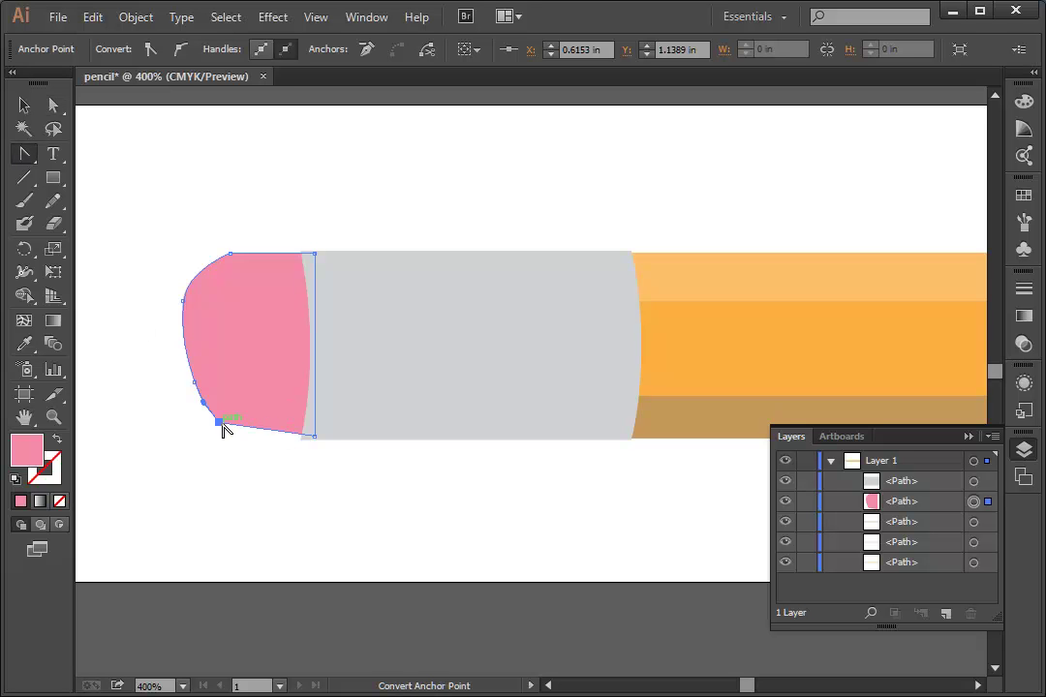
pyautogui.moveTo(220, 424)
pyautogui.mouseDown()
pyautogui.moveTo(230, 432)
pyautogui.moveTo(240, 410)
pyautogui.moveTo(201, 415)
pyautogui.mouseUp()
pyautogui.click(24, 104)
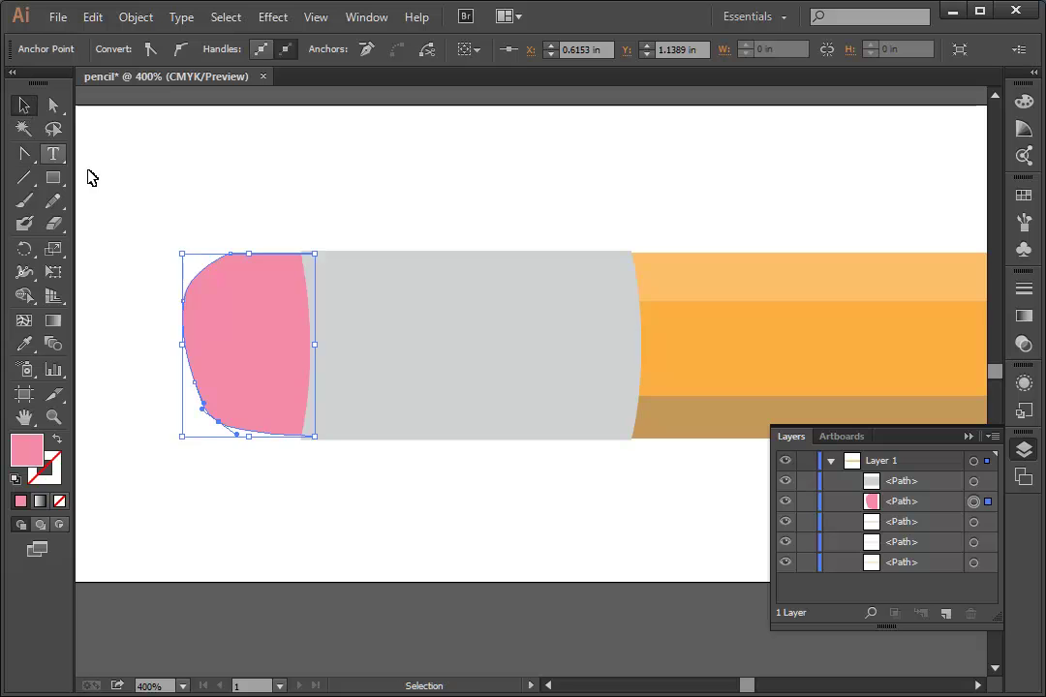
pyautogui.click(164, 189)
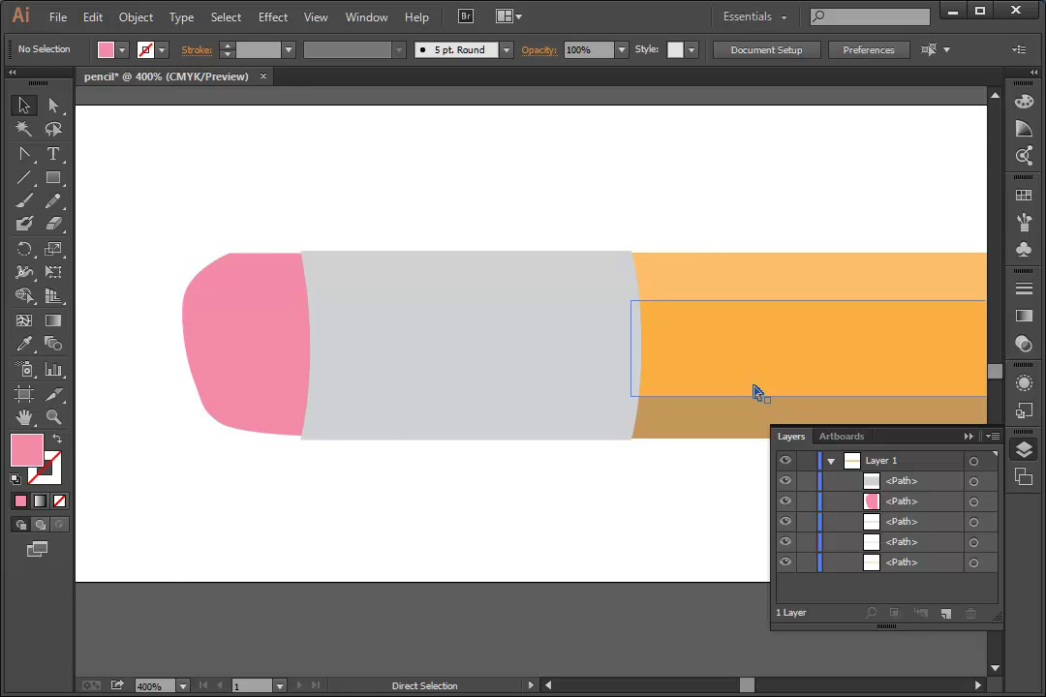
# Draw a closed pencil tip path with a zigzag edge overlapping the body's right end and its point at about X 16.07 in, Y 0.87 in
pyautogui.hotkey('ctrl', '-')
pyautogui.hotkey('ctrl', '-')
pyautogui.hotkey('ctrl', '-')
pyautogui.press('space')
pyautogui.moveTo(896, 306); pyautogui.dragTo(97, 288)
pyautogui.moveTo(763, 315); pyautogui.dragTo(518, 291)
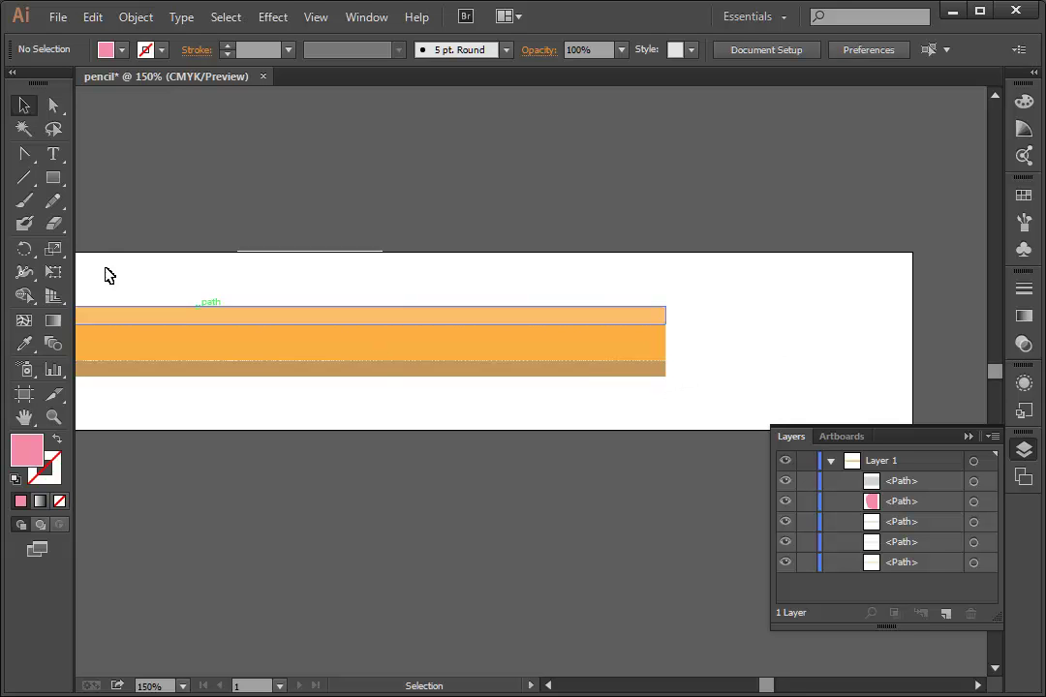
pyautogui.click(28, 161)
pyautogui.moveTo(28, 161); pyautogui.dragTo(89, 159)
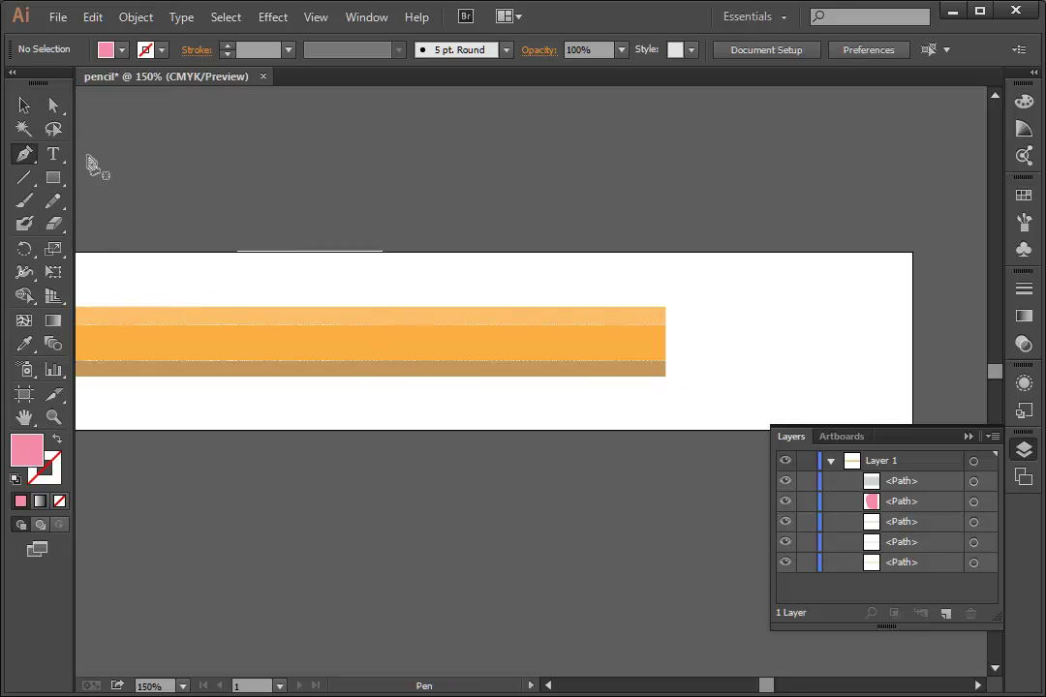
pyautogui.click(848, 343)
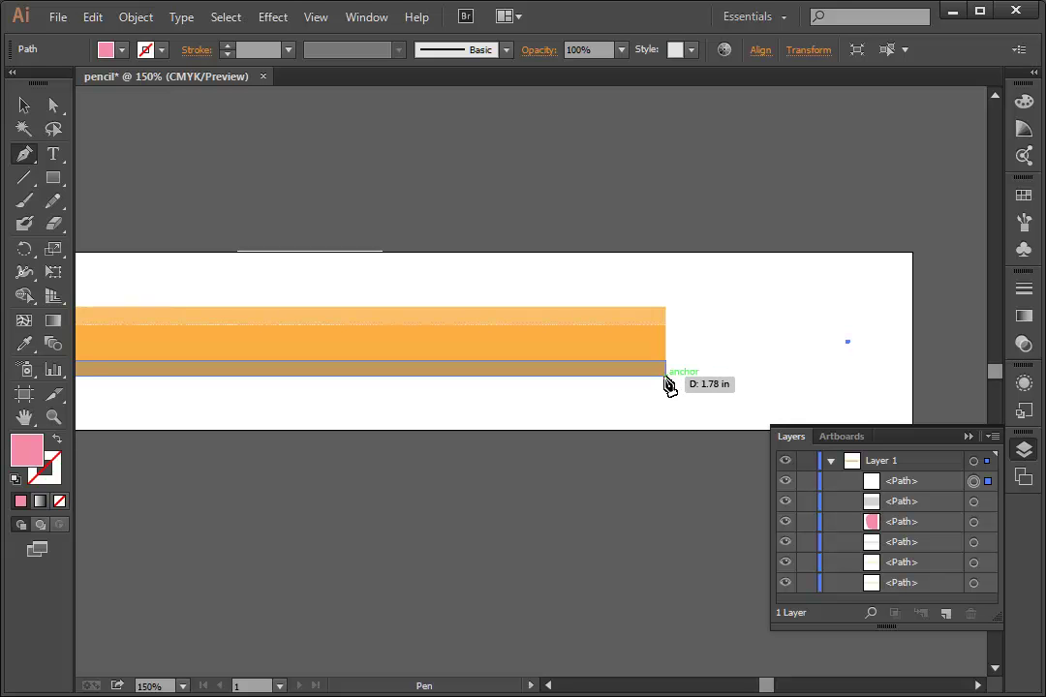
pyautogui.click(666, 377)
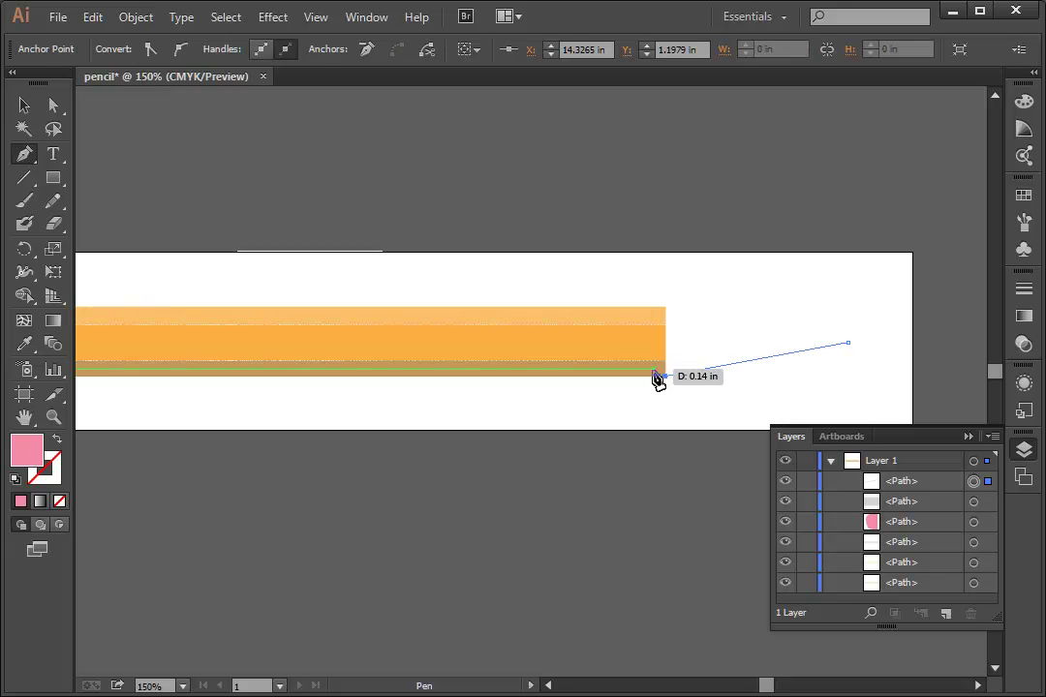
pyautogui.moveTo(656, 378)
pyautogui.mouseDown()
pyautogui.moveTo(653, 328)
pyautogui.moveTo(665, 312)
pyautogui.moveTo(848, 347)
pyautogui.mouseUp()
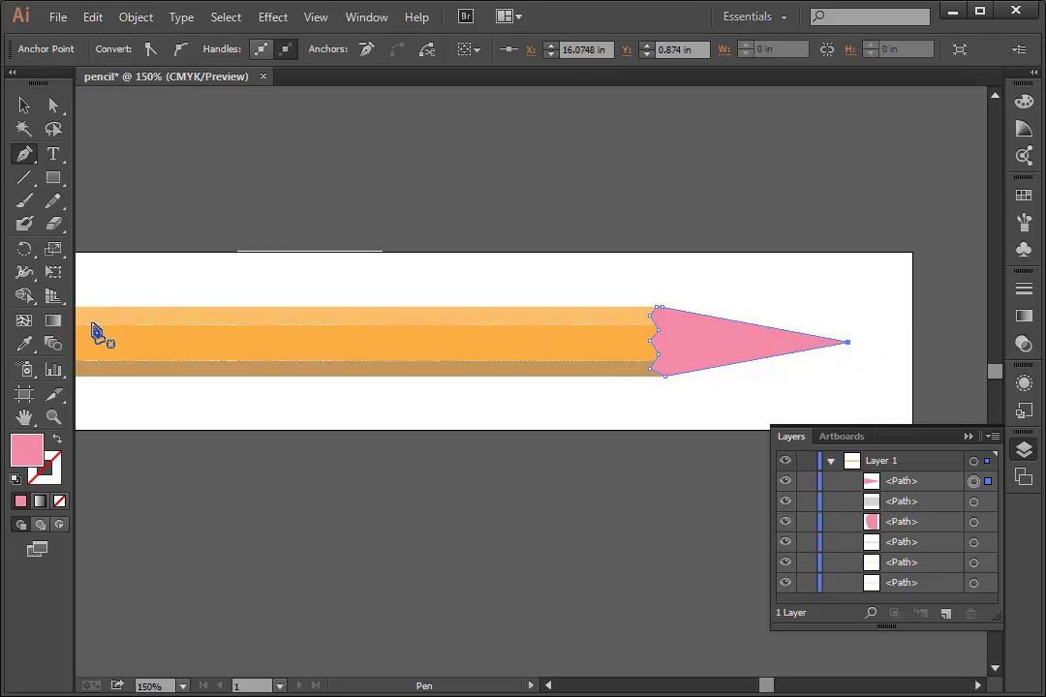
# Fill the pencil tip with the tan swatch C=25 M=40 Y=65 K=0
pyautogui.click(1023, 129)
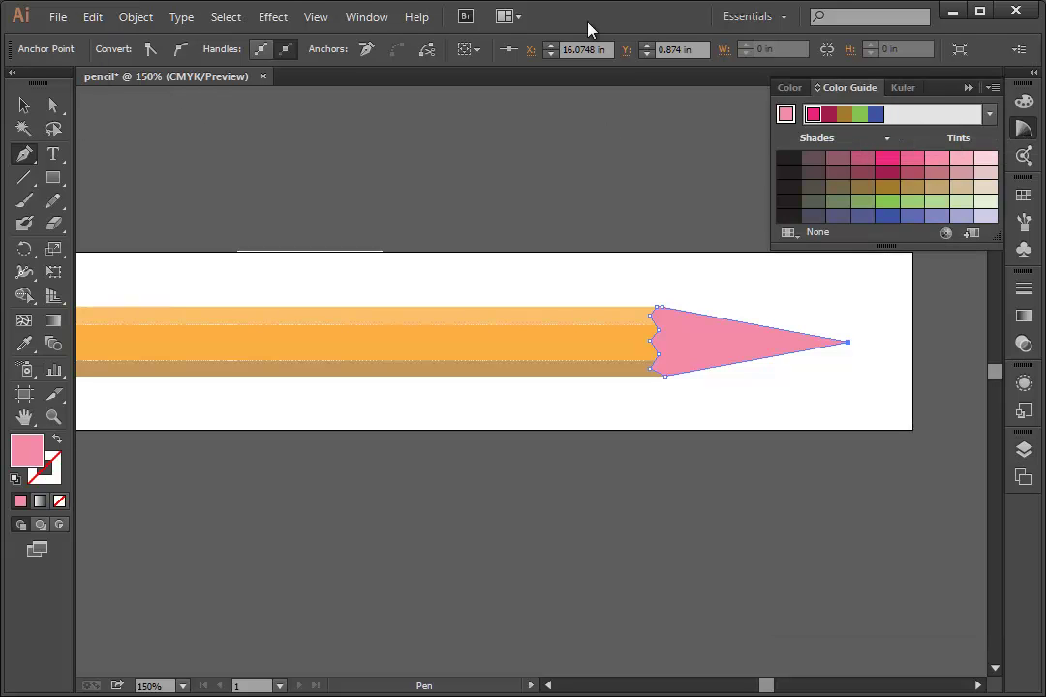
pyautogui.click(25, 105)
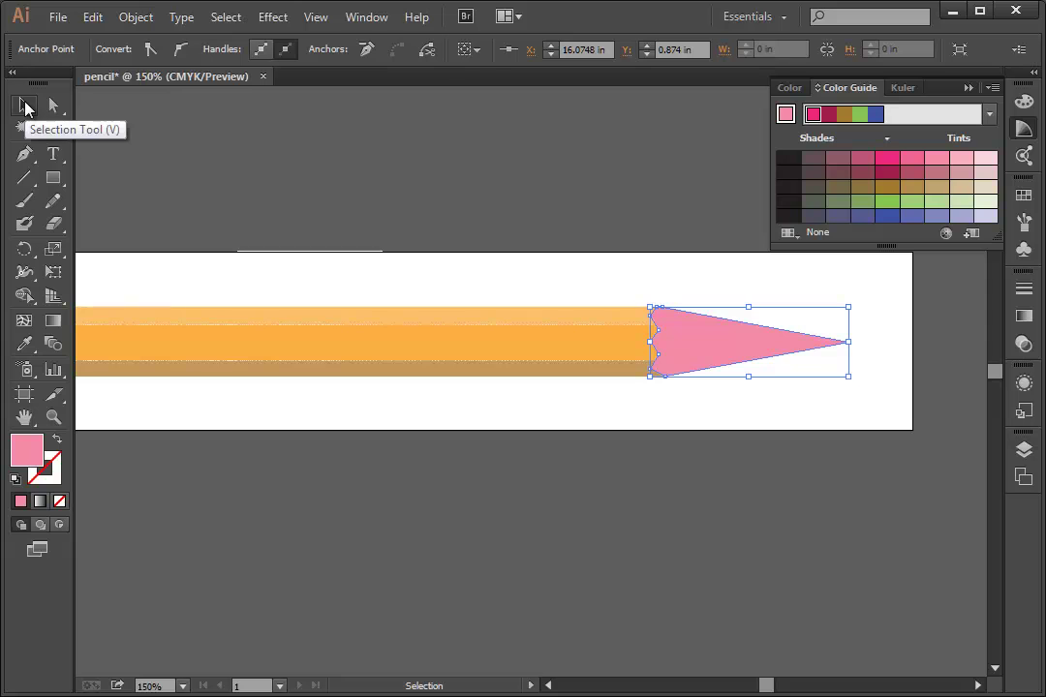
pyautogui.click(719, 363)
pyautogui.click(105, 50)
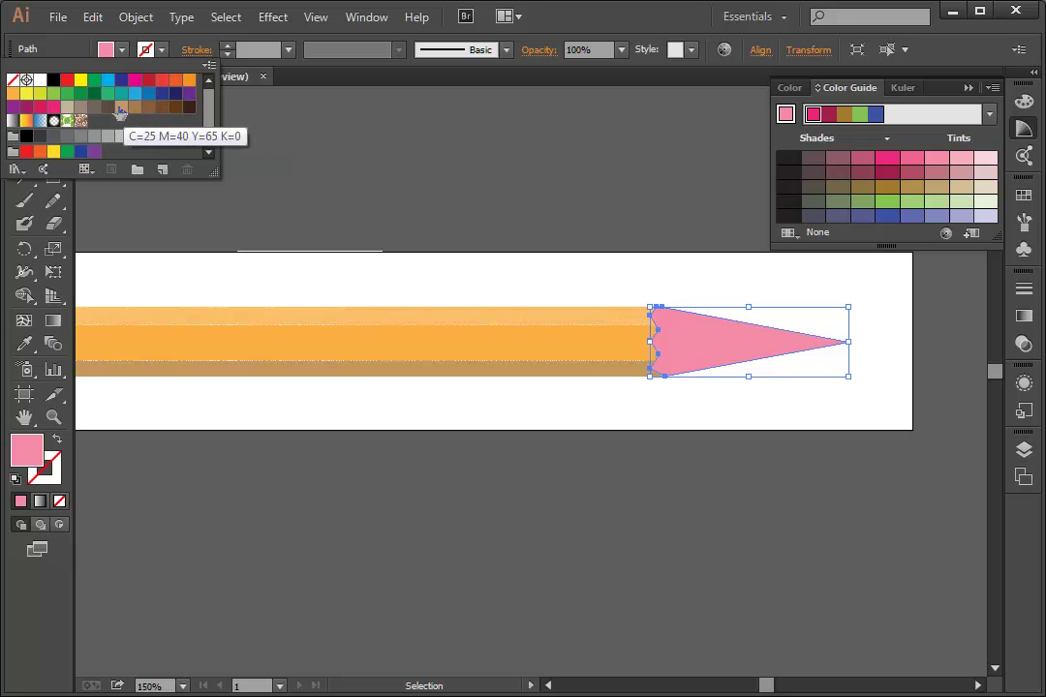
pyautogui.click(121, 109)
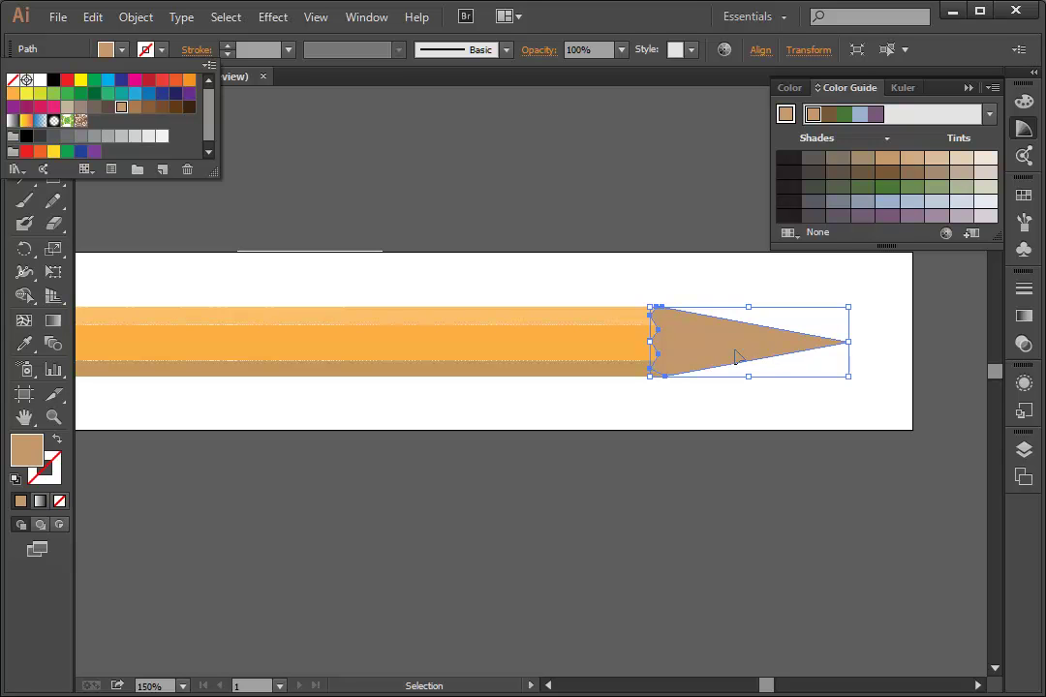
pyautogui.press('Escape')
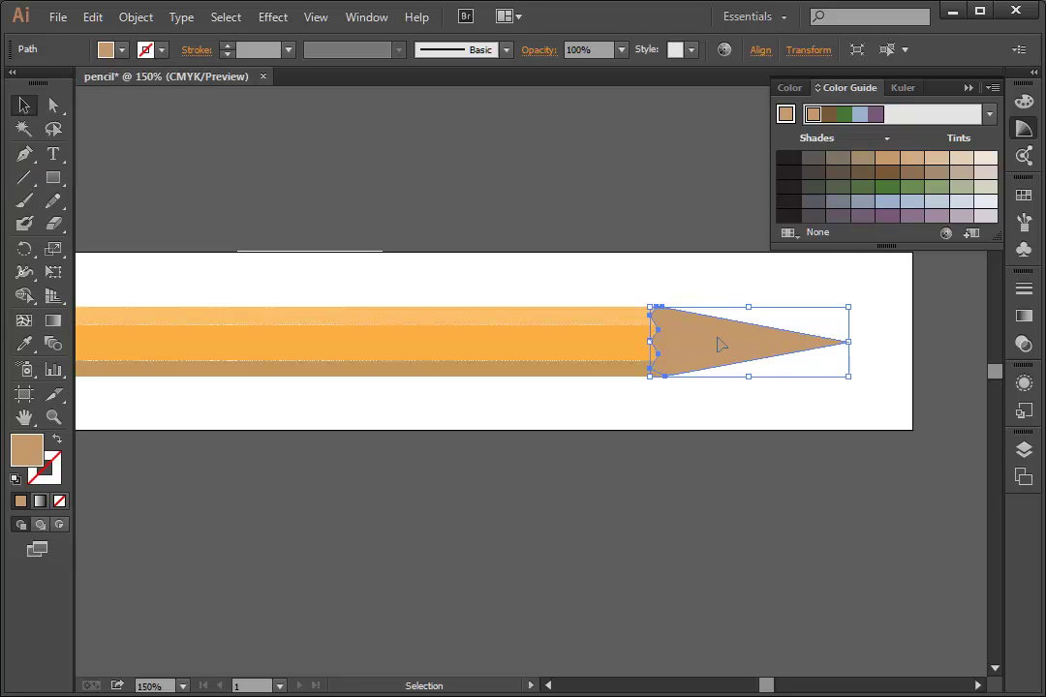
pyautogui.click(711, 283)
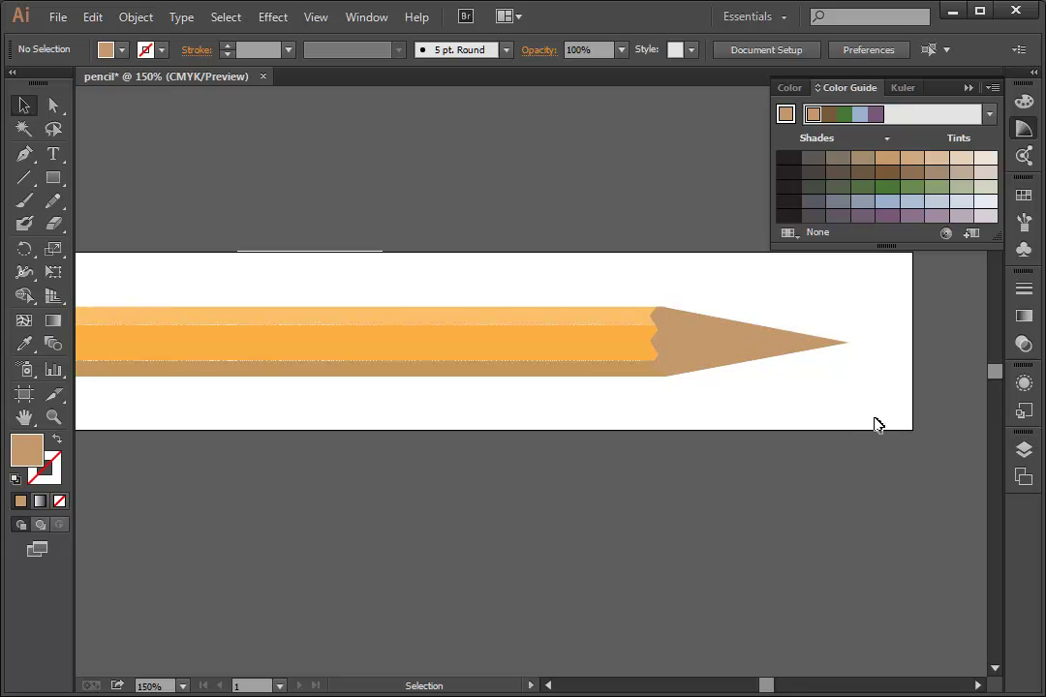
# Fill the pencil tip with the slightly darker brown swatch that follows the tan C=25 M=40 Y=65 K=0 one
pyautogui.click(704, 360)
pyautogui.click(102, 49)
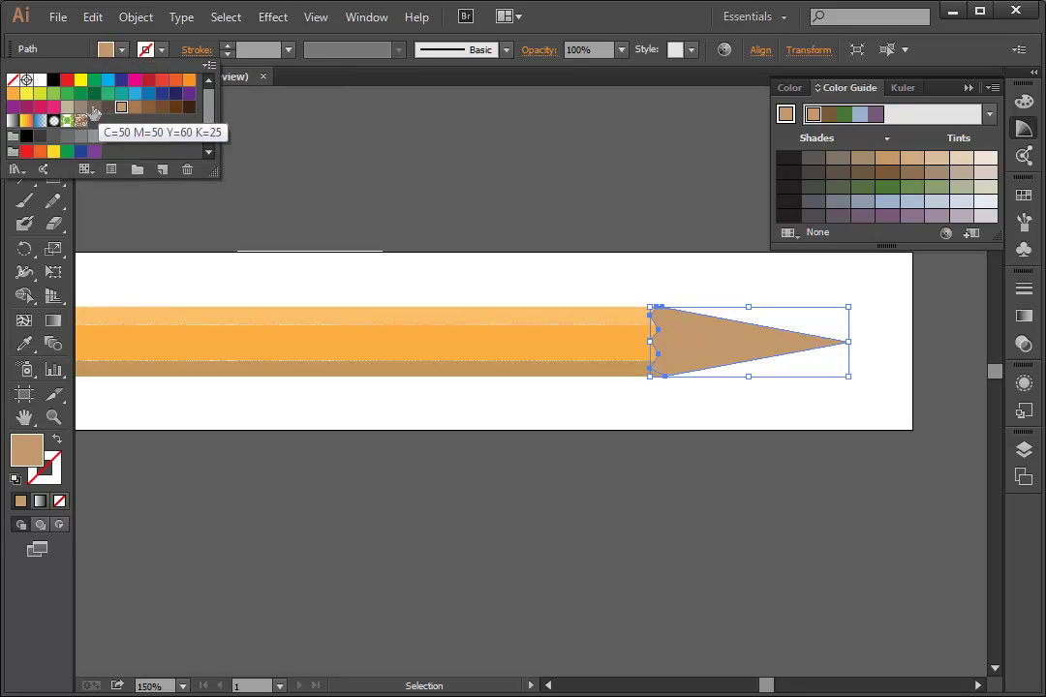
pyautogui.click(135, 109)
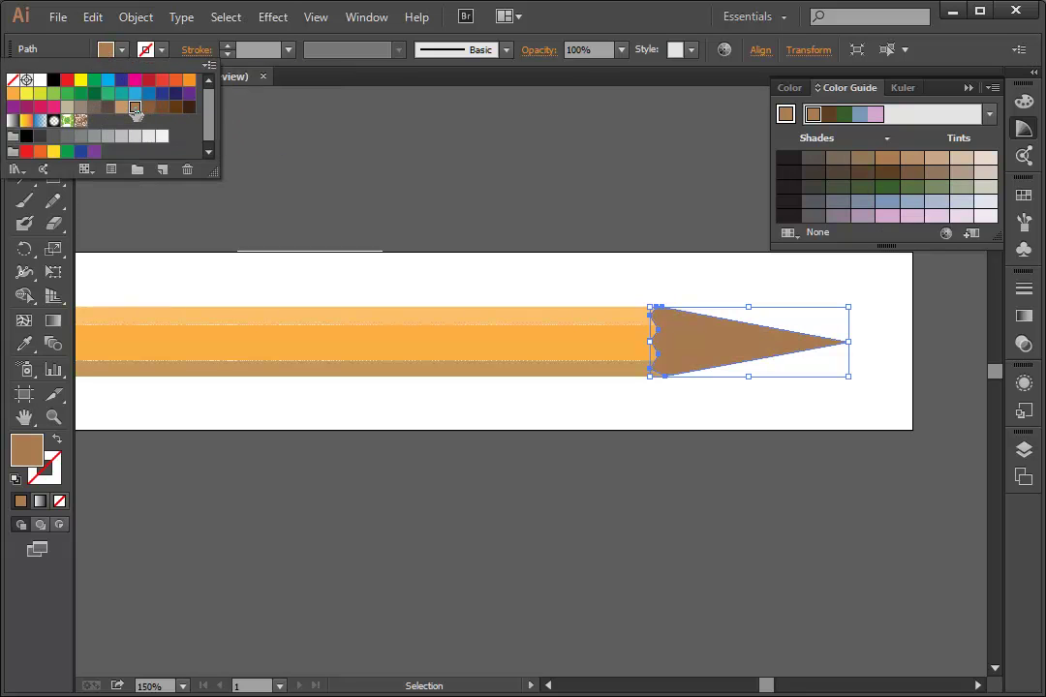
pyautogui.click(438, 224)
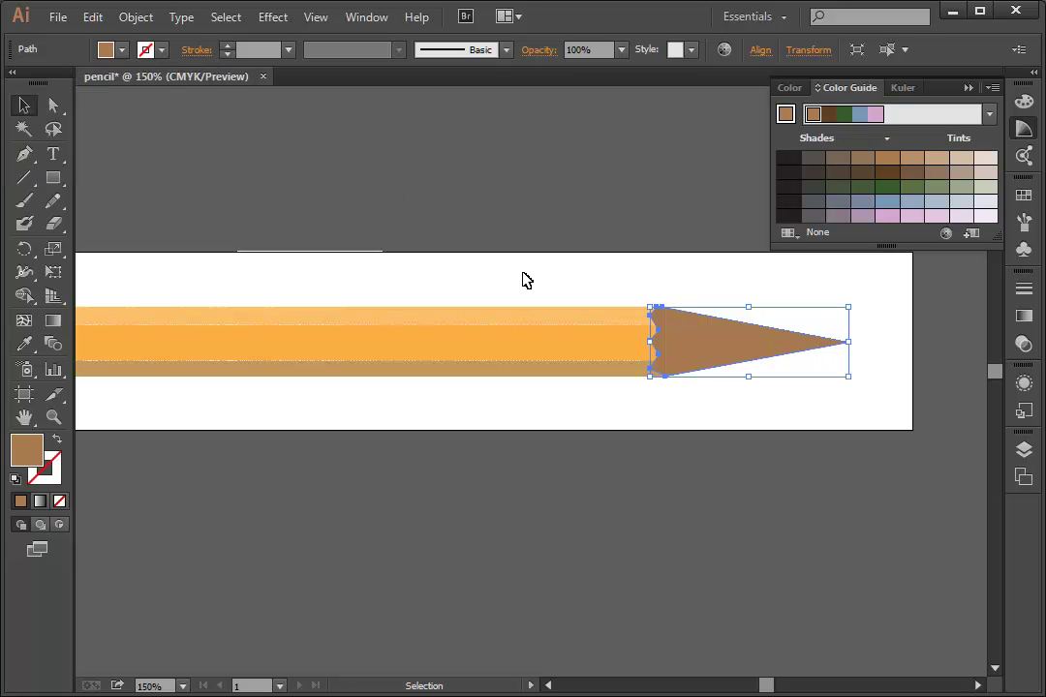
pyautogui.click(760, 427)
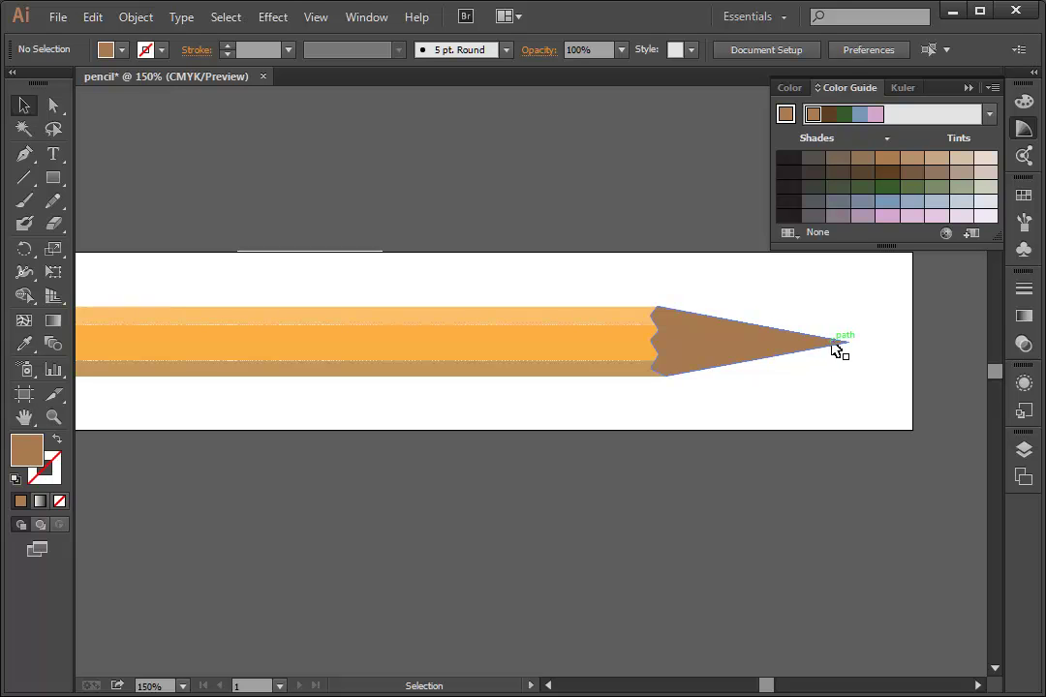
# Draw a closed pencil lead path over the wooden point, with a zigzag back edge and its tip at about X 16.07 in, Y 0.87 in
pyautogui.click(53, 418)
pyautogui.moveTo(803, 325)
pyautogui.mouseDown()
pyautogui.moveTo(848, 367)
pyautogui.moveTo(865, 368)
pyautogui.mouseUp()
pyautogui.moveTo(613, 272); pyautogui.dragTo(780, 380)
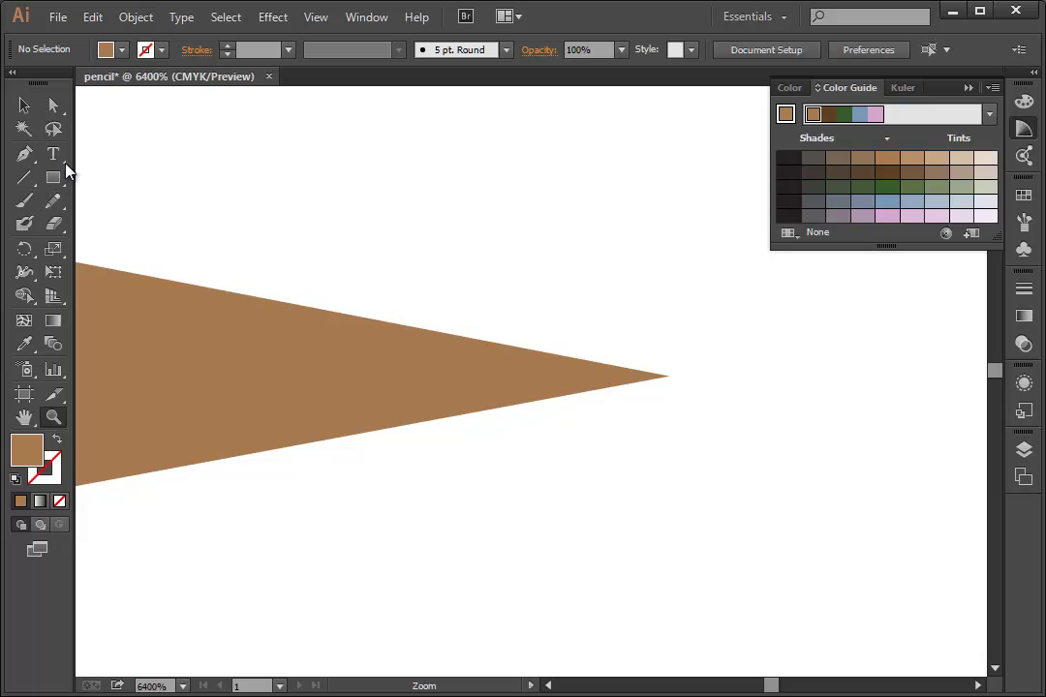
pyautogui.click(24, 154)
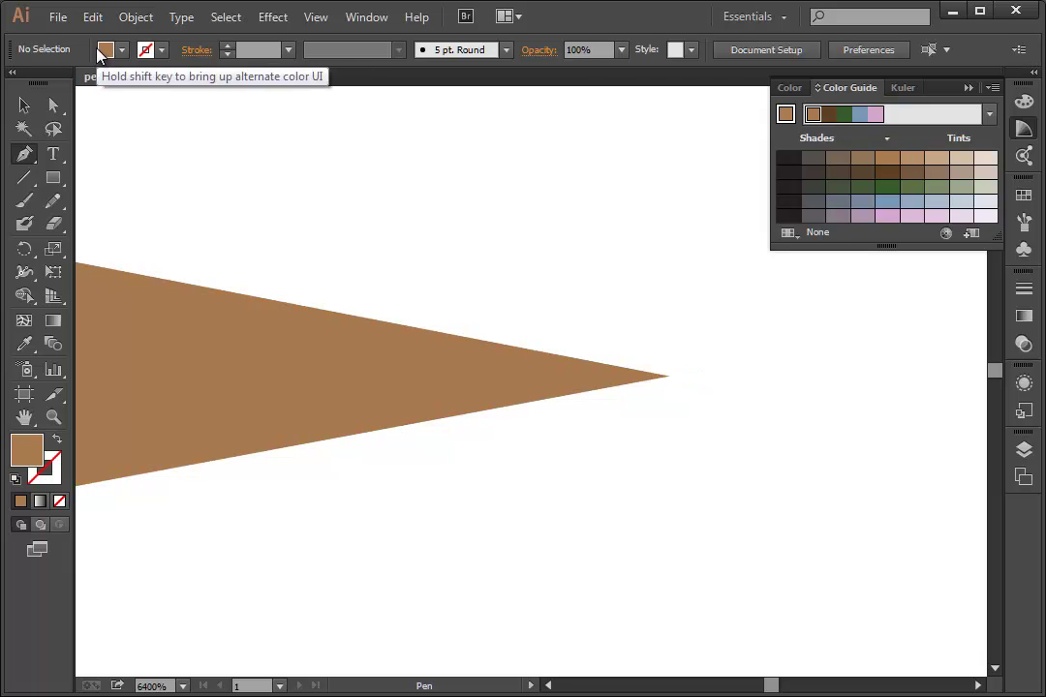
pyautogui.click(24, 104)
pyautogui.click(397, 358)
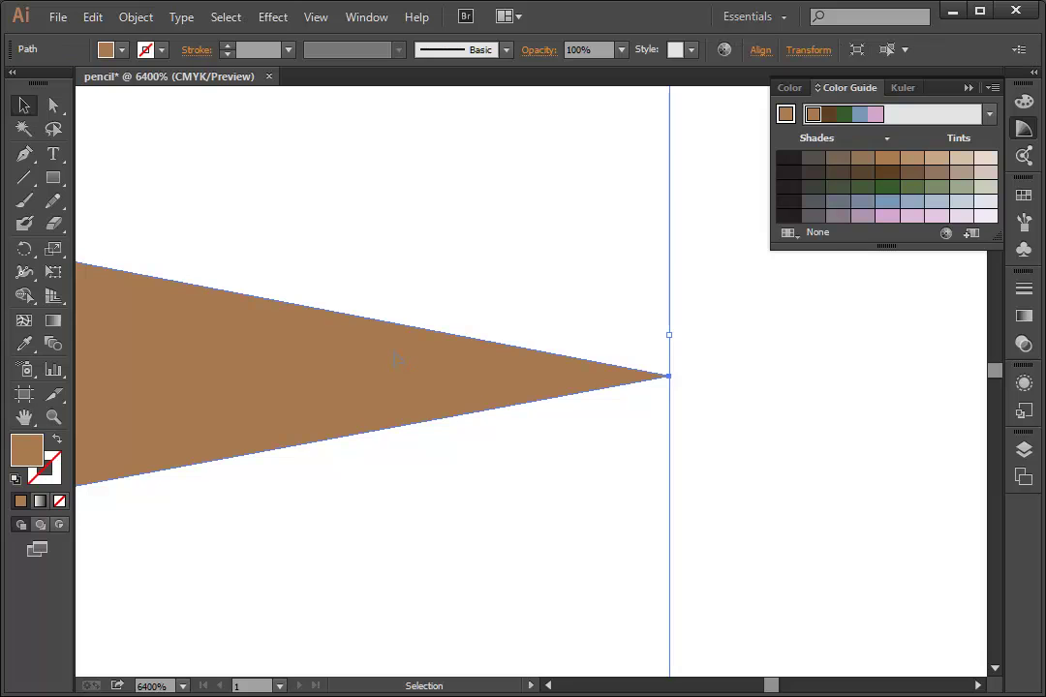
pyautogui.click(702, 287)
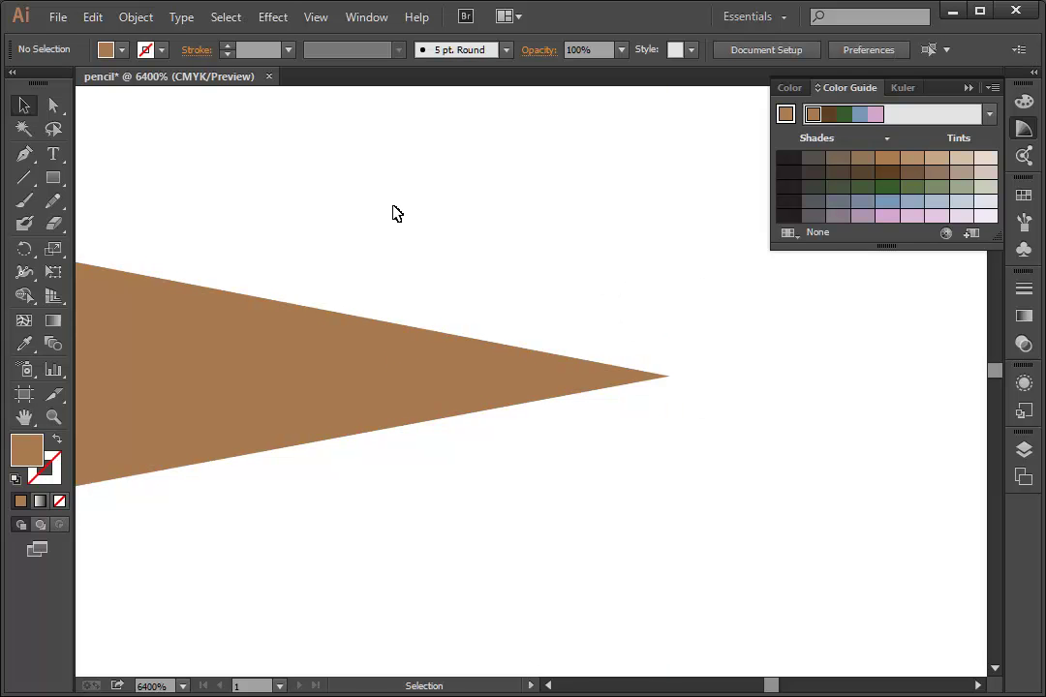
pyautogui.click(24, 154)
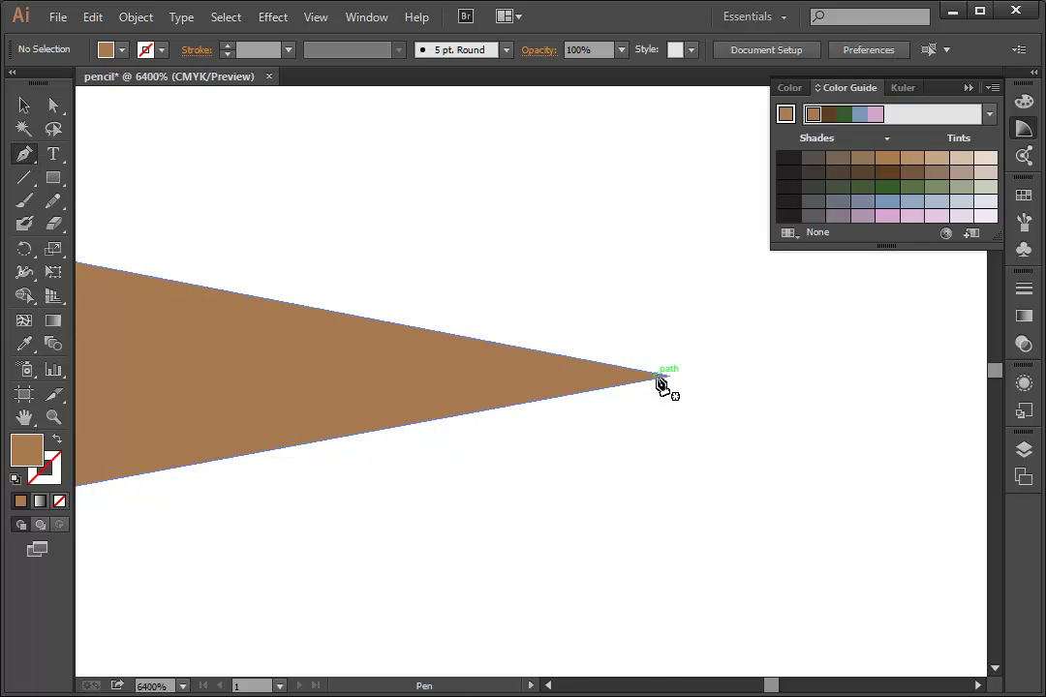
pyautogui.moveTo(664, 378); pyautogui.dragTo(516, 347)
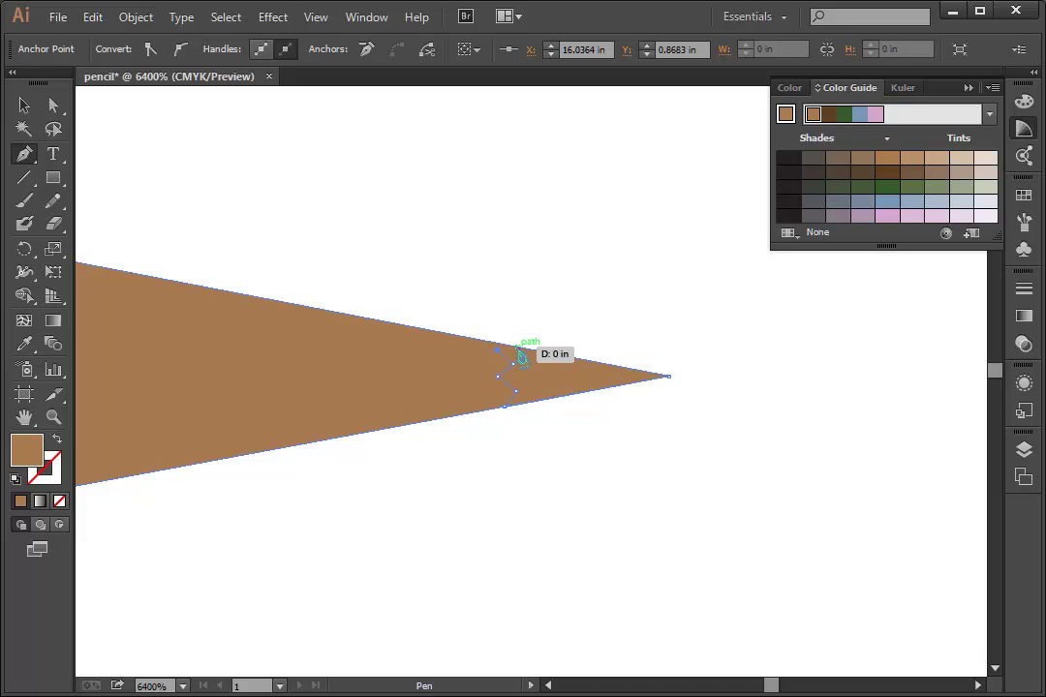
pyautogui.click(669, 377)
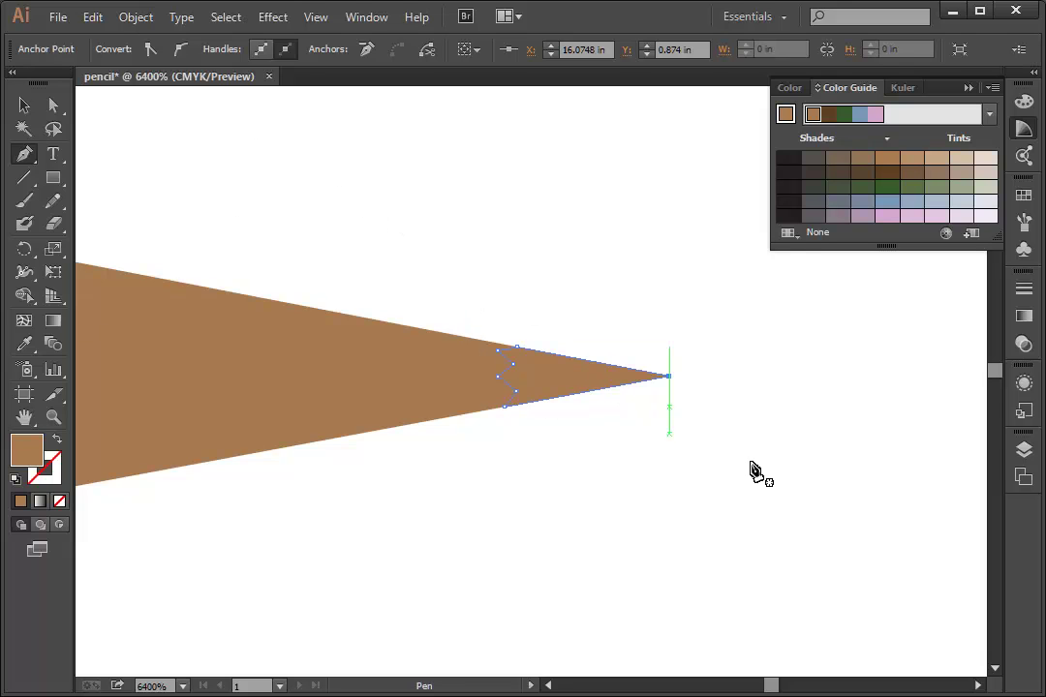
# Fill the pencil lead with the black shade from the color guide and deselect it
pyautogui.click(789, 187)
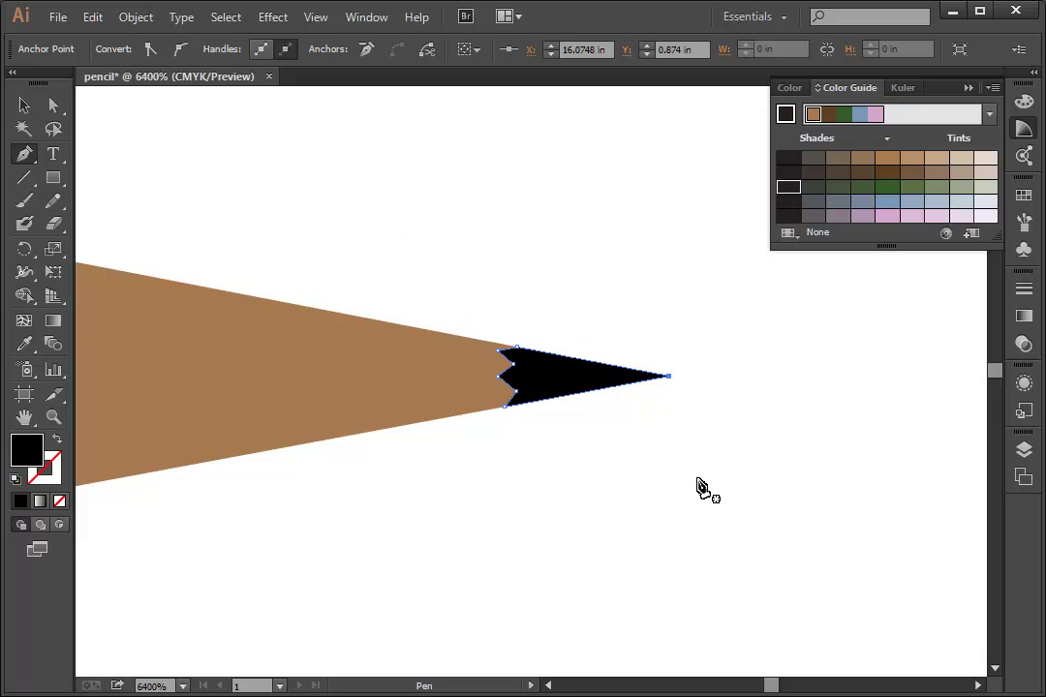
pyautogui.click(23, 106)
pyautogui.click(486, 258)
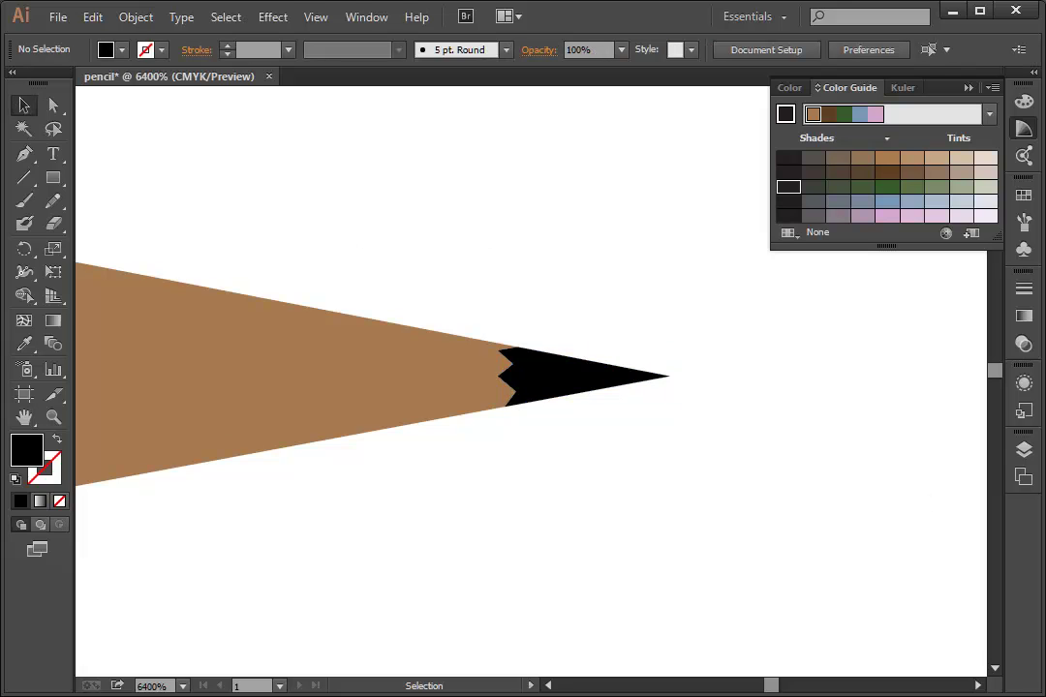
# Examine the black lead's size in relation to the wooden tip
pyautogui.hotkey('ctrl', '-')
pyautogui.hotkey('ctrl', '-')
pyautogui.hotkey('ctrl', '-')
pyautogui.hotkey('ctrl', '-')
pyautogui.hotkey('ctrl', '-')
pyautogui.hotkey('ctrl', '-')
pyautogui.hotkey('ctrl', '-')
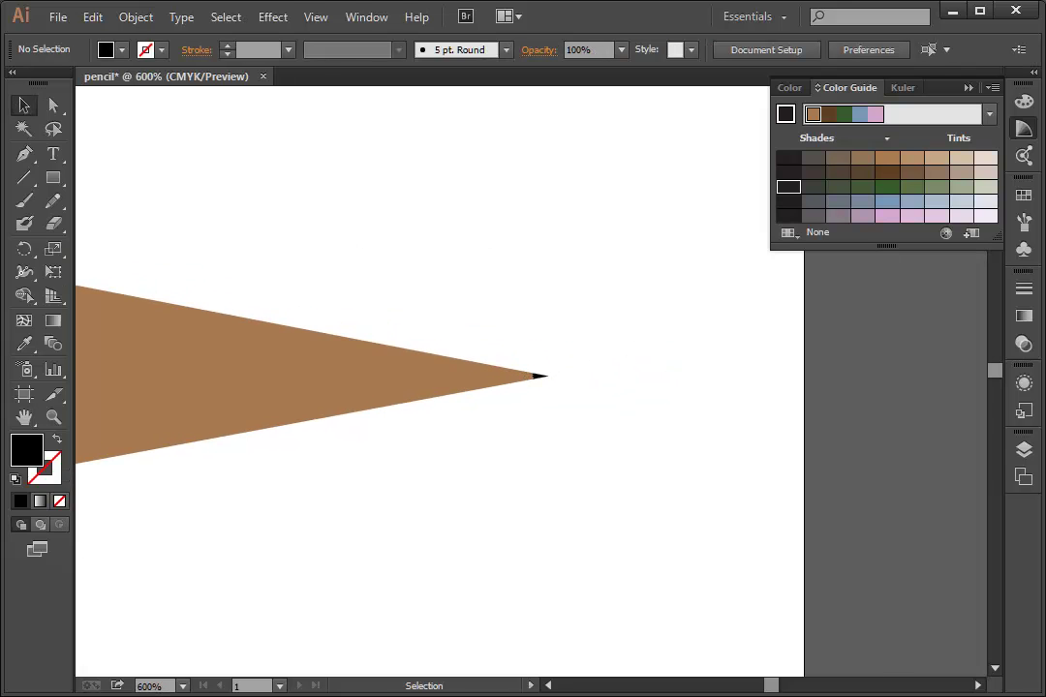
pyautogui.hotkey('ctrl', '-')
pyautogui.hotkey('ctrl', '-')
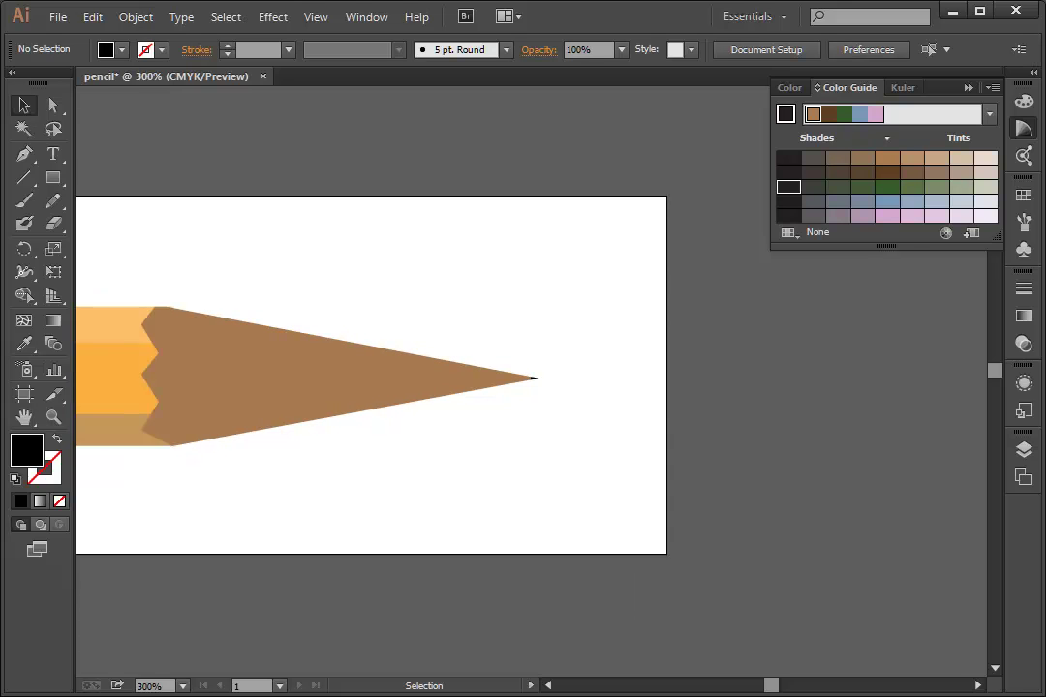
# Lengthen the lead by moving all its zigzag edge anchors away from the point toward the pencil body
pyautogui.hotkey('ctrl', '+')
pyautogui.hotkey('ctrl', '+')
pyautogui.hotkey('ctrl', '+')
pyautogui.hotkey('ctrl', '+')
pyautogui.hotkey('ctrl', '+')
pyautogui.hotkey('ctrl', '+')
pyautogui.hotkey('ctrl', '+')
pyautogui.hotkey('ctrl', '+')
pyautogui.hotkey('ctrl', '+')
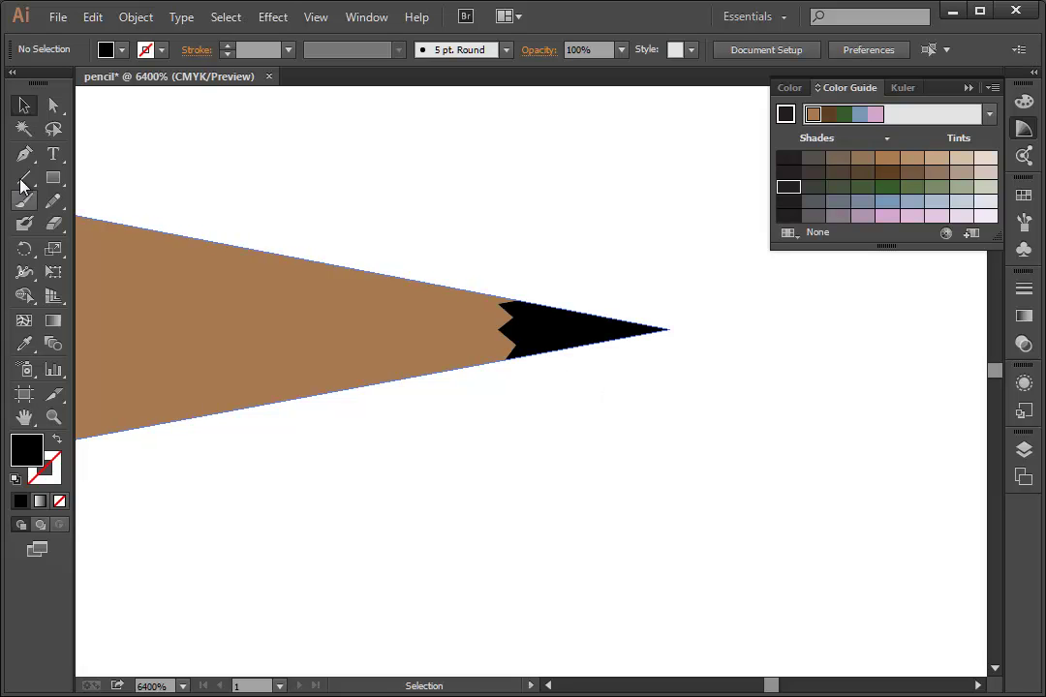
pyautogui.click(53, 104)
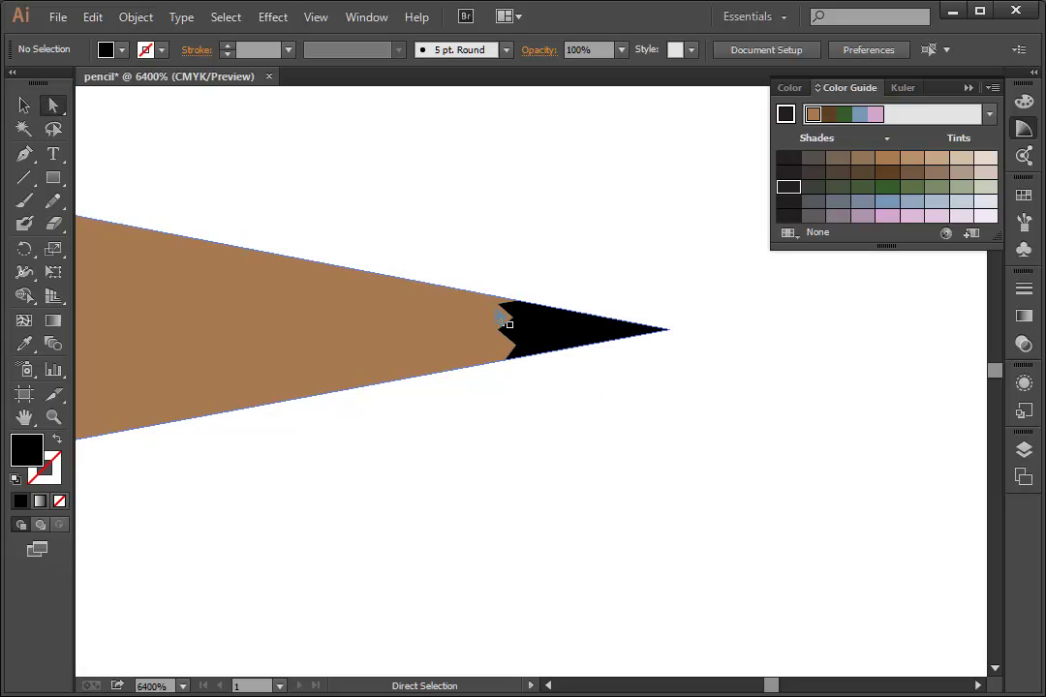
pyautogui.click(520, 308)
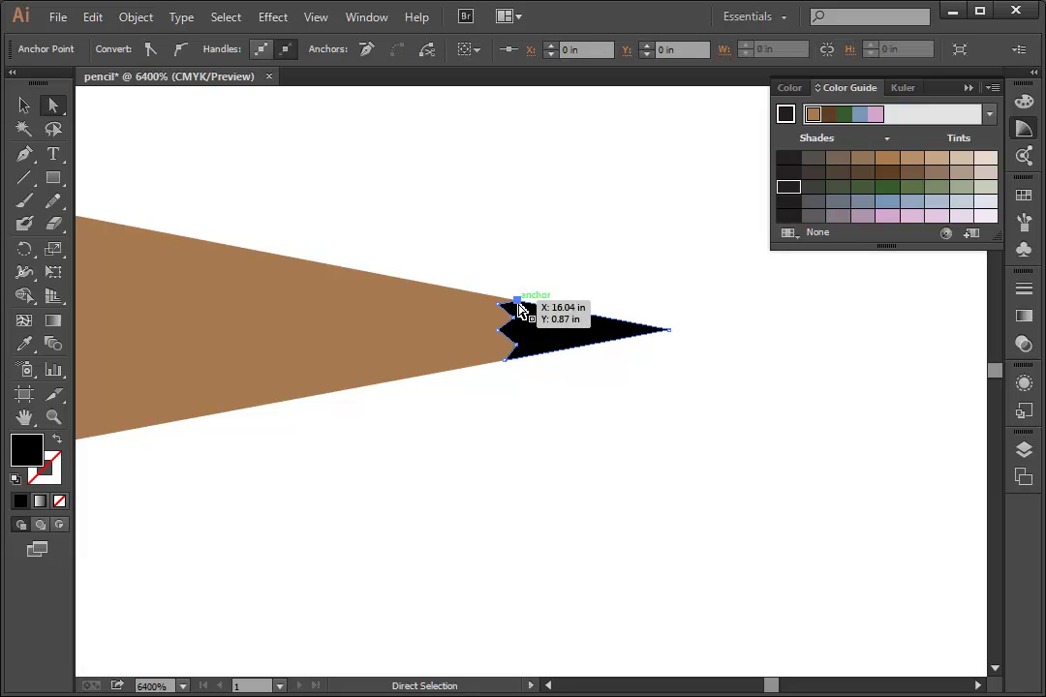
pyautogui.keyDown('shift'); pyautogui.click(507, 364); pyautogui.keyUp('shift')
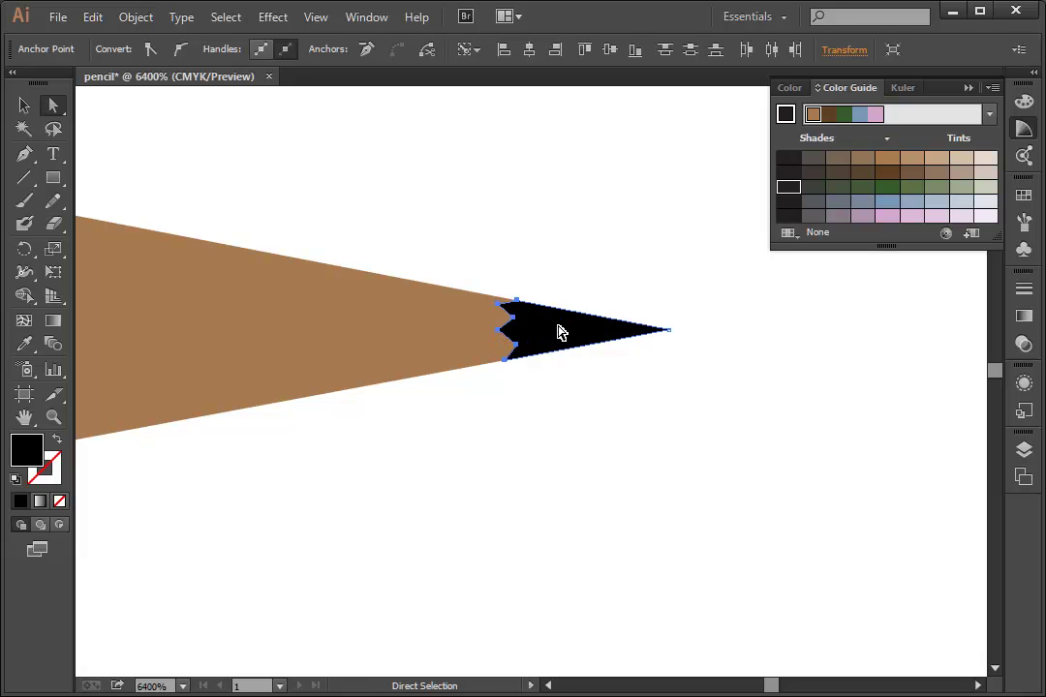
pyautogui.hotkey('ctrl', 'z')
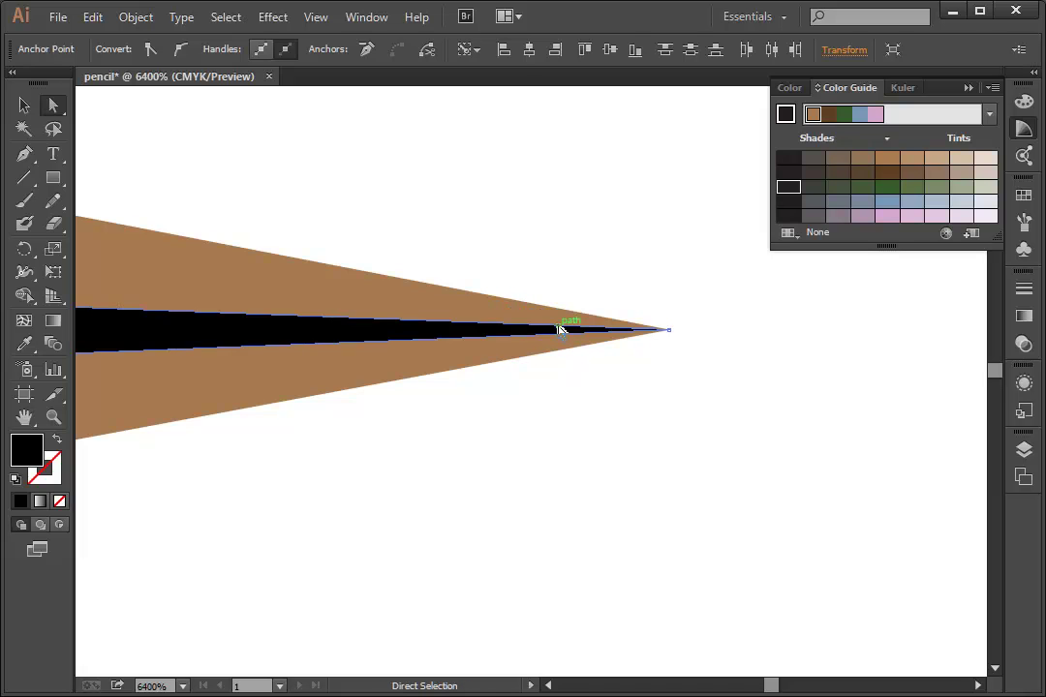
# Raise the lead's zigzag edge until its top anchor meets the wooden tip's upper edge at about X 15.9 in, Y 0.84 in
pyautogui.moveTo(250, 380); pyautogui.dragTo(822, 362)
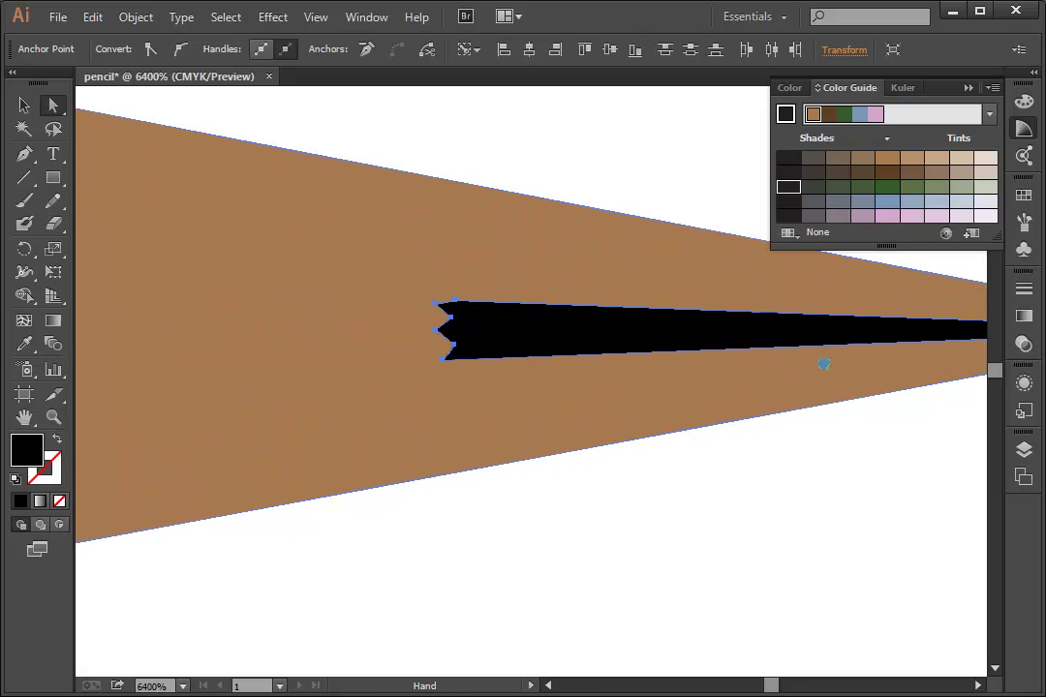
pyautogui.hotkey('ctrl', 'a')
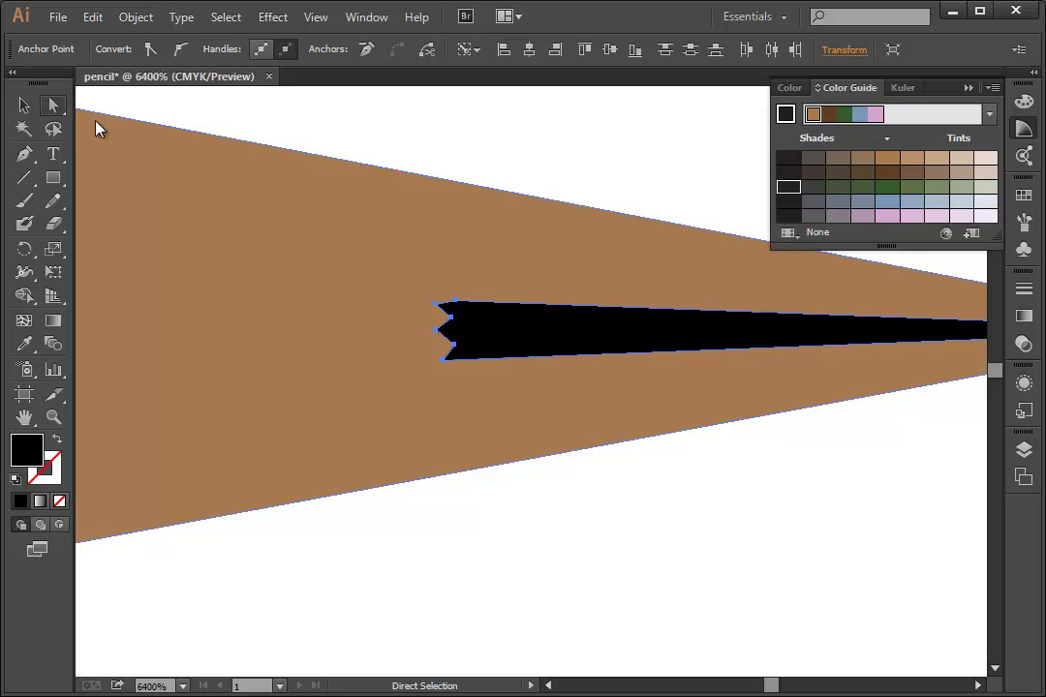
pyautogui.moveTo(441, 304); pyautogui.dragTo(441, 182)
pyautogui.click(447, 187)
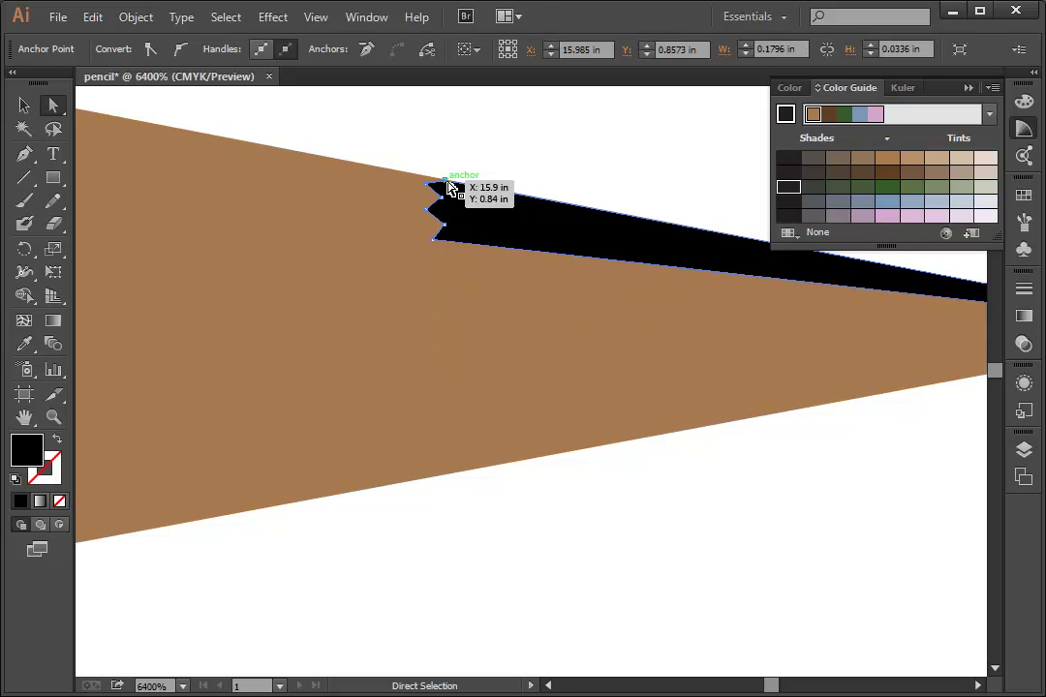
# Spread the lead's other back anchors into a larger zigzag reaching the wooden tip's lower edge at about X 15.89 in, Y 0.91 in
pyautogui.click(433, 239)
pyautogui.moveTo(436, 244); pyautogui.dragTo(409, 485)
pyautogui.moveTo(450, 233); pyautogui.dragTo(455, 391)
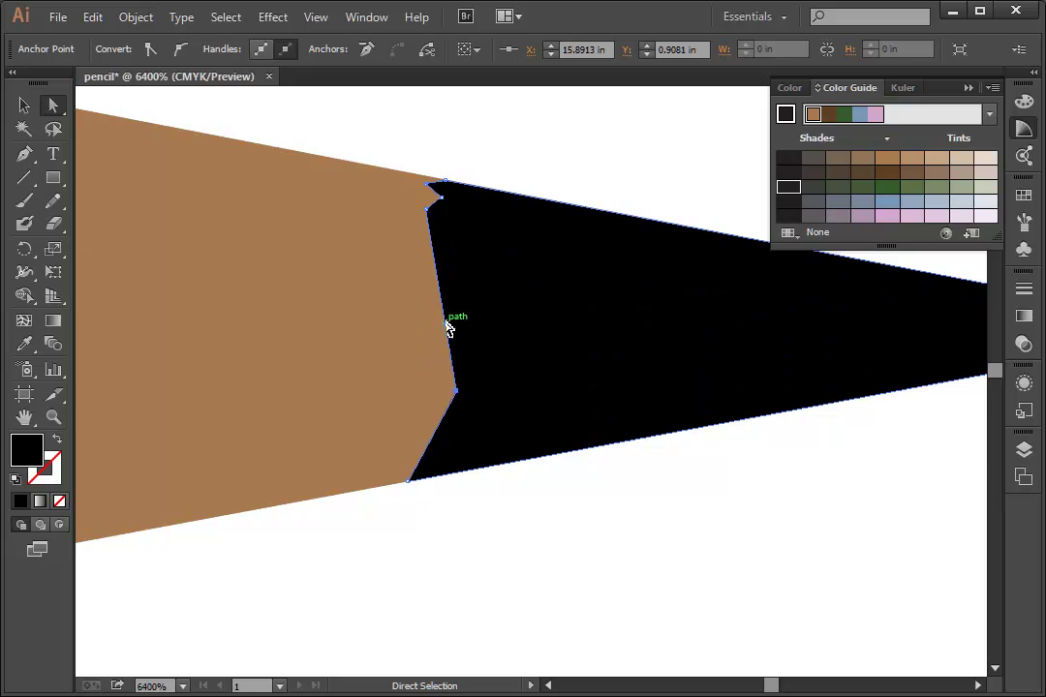
pyautogui.moveTo(430, 215); pyautogui.dragTo(403, 315)
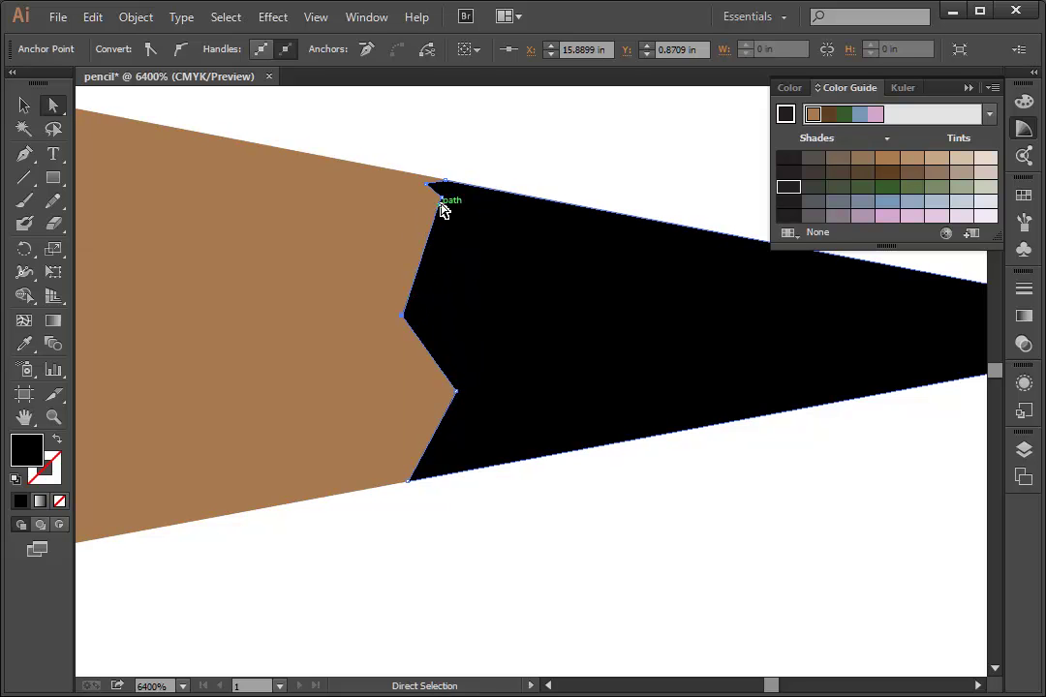
pyautogui.moveTo(443, 202); pyautogui.dragTo(448, 272)
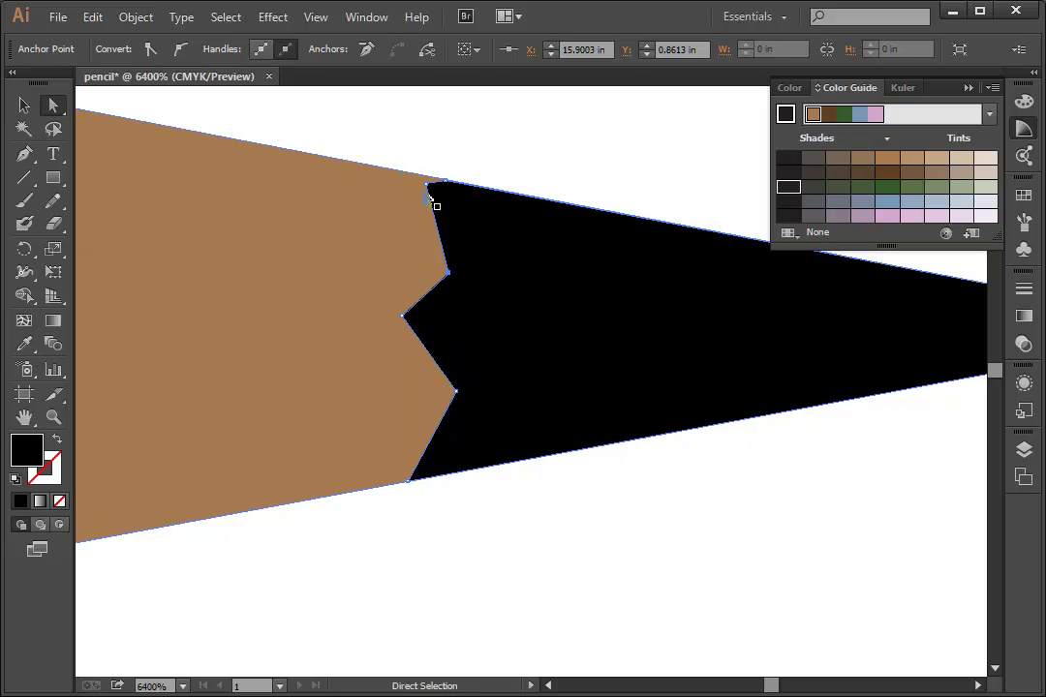
pyautogui.moveTo(429, 189); pyautogui.dragTo(415, 217)
# Deselect the lead and examine how the enlarged point looks on the complete pencil
pyautogui.press('ctrl')
pyautogui.hotkey('ctrl', '-')
pyautogui.hotkey('ctrl', '-')
pyautogui.hotkey('ctrl', '-')
pyautogui.hotkey('ctrl', '-')
pyautogui.hotkey('ctrl', '-')
pyautogui.hotkey('ctrl', '-')
pyautogui.hotkey('ctrl', '-')
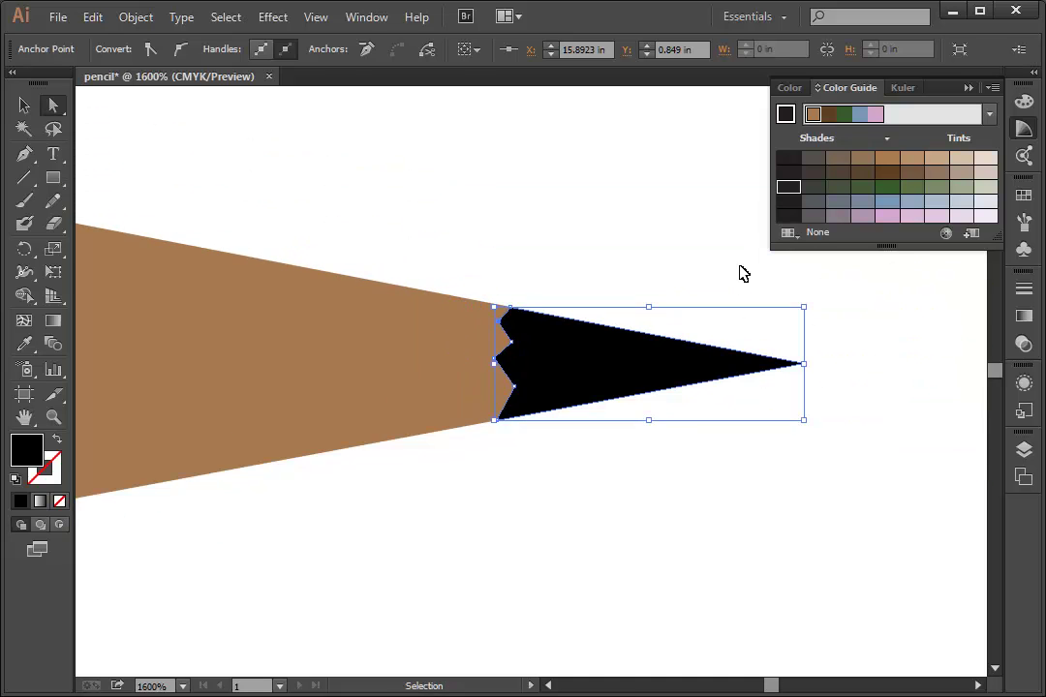
pyautogui.hotkey('ctrl', '-')
pyautogui.hotkey('ctrl', '-')
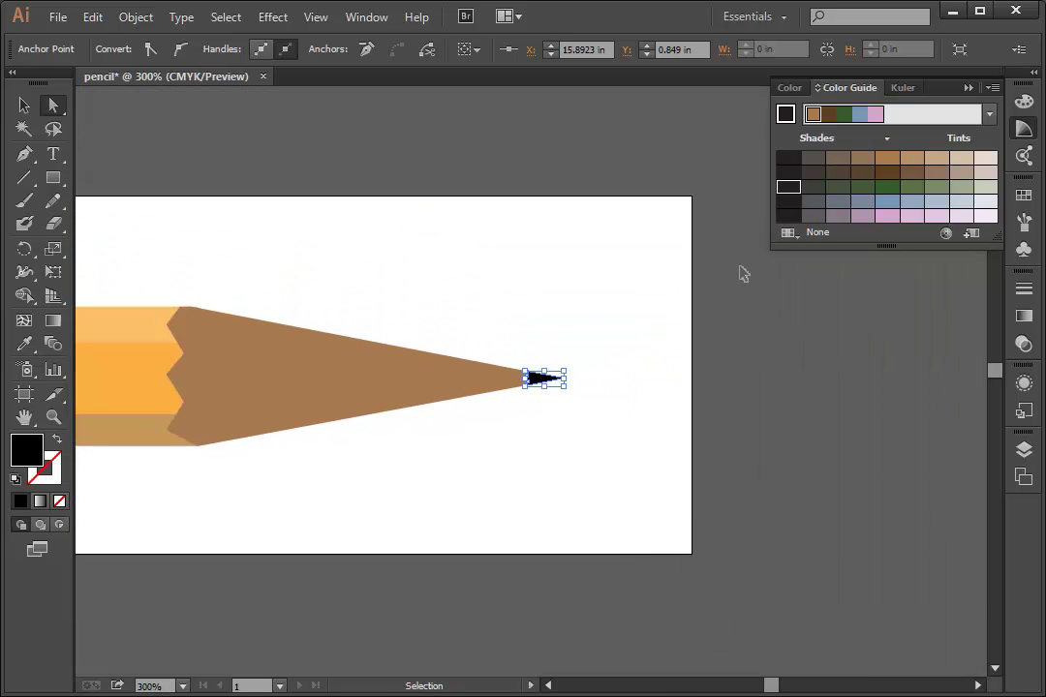
pyautogui.click(483, 297)
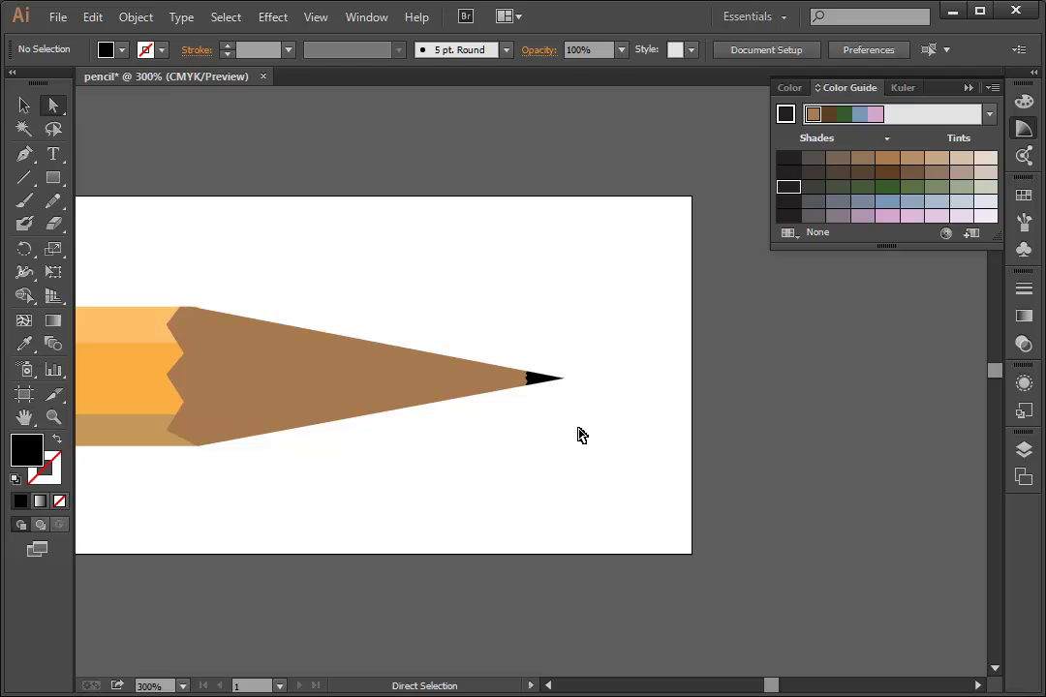
pyautogui.hotkey('ctrl', '-')
pyautogui.hotkey('ctrl', '-')
pyautogui.hotkey('ctrl', '-')
pyautogui.hotkey('ctrl', '-')
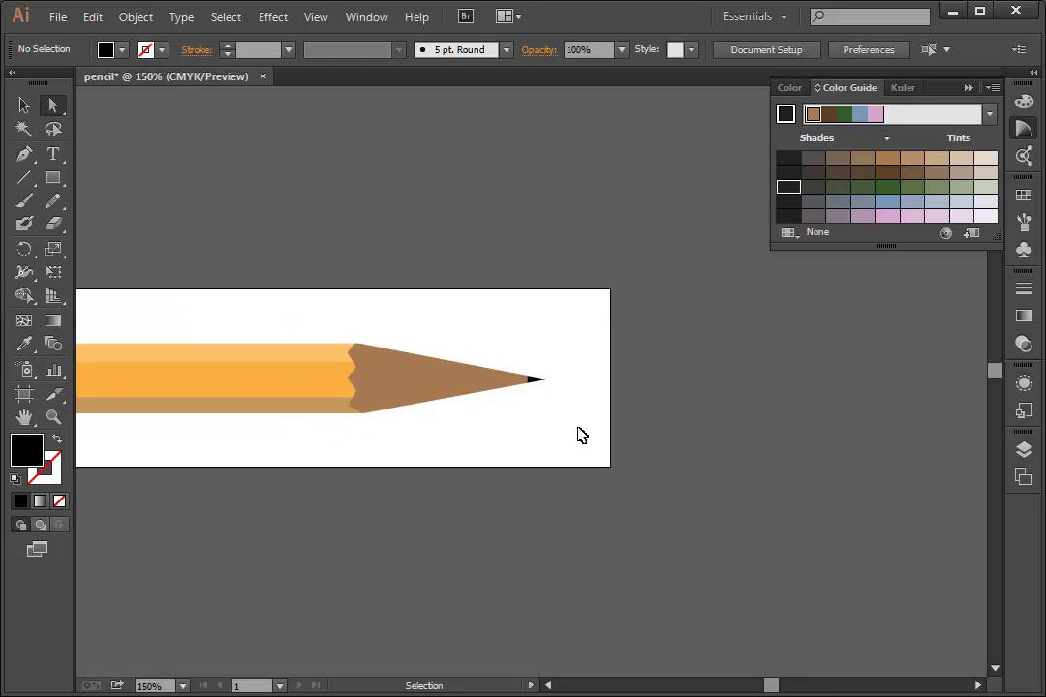
pyautogui.press('space')
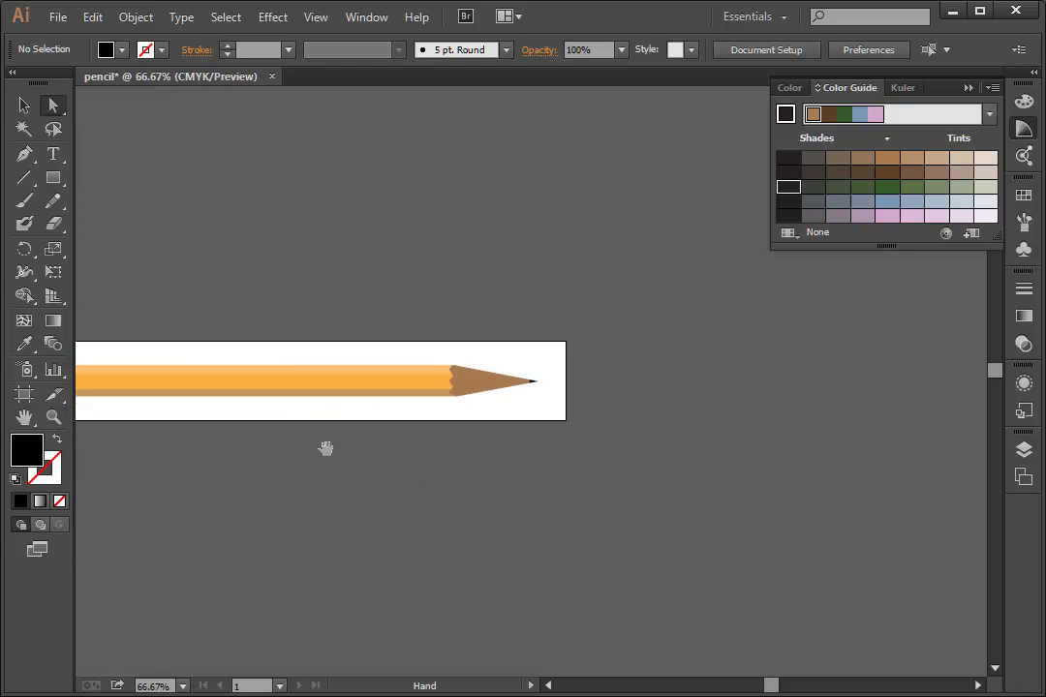
pyautogui.moveTo(271, 443); pyautogui.dragTo(627, 438)
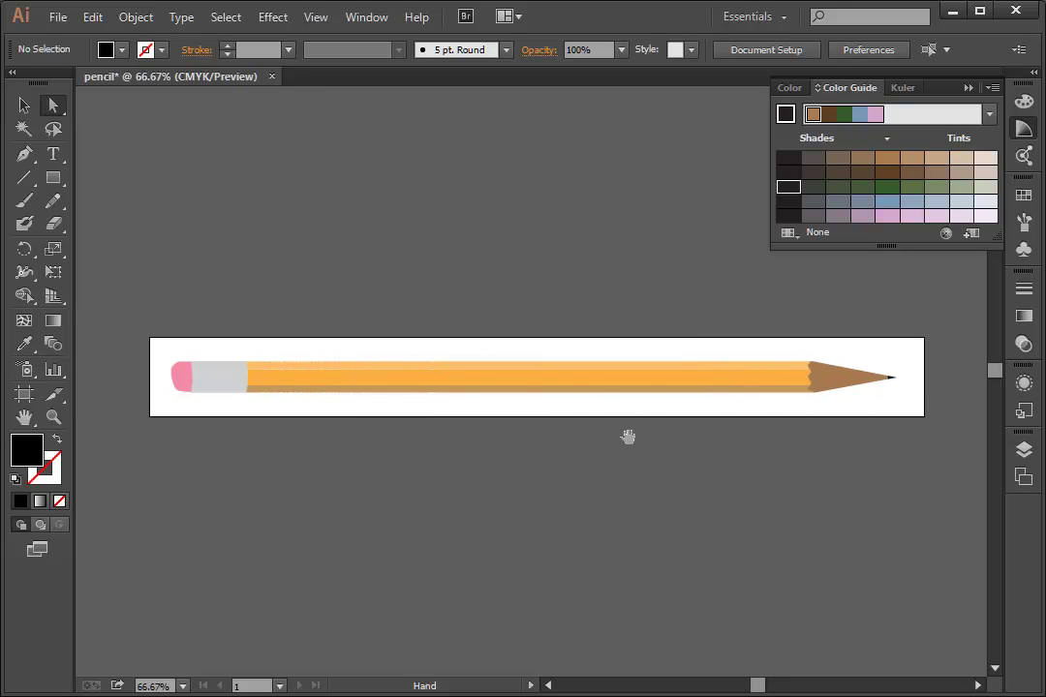
pyautogui.press('space')
pyautogui.moveTo(507, 437); pyautogui.dragTo(498, 420)
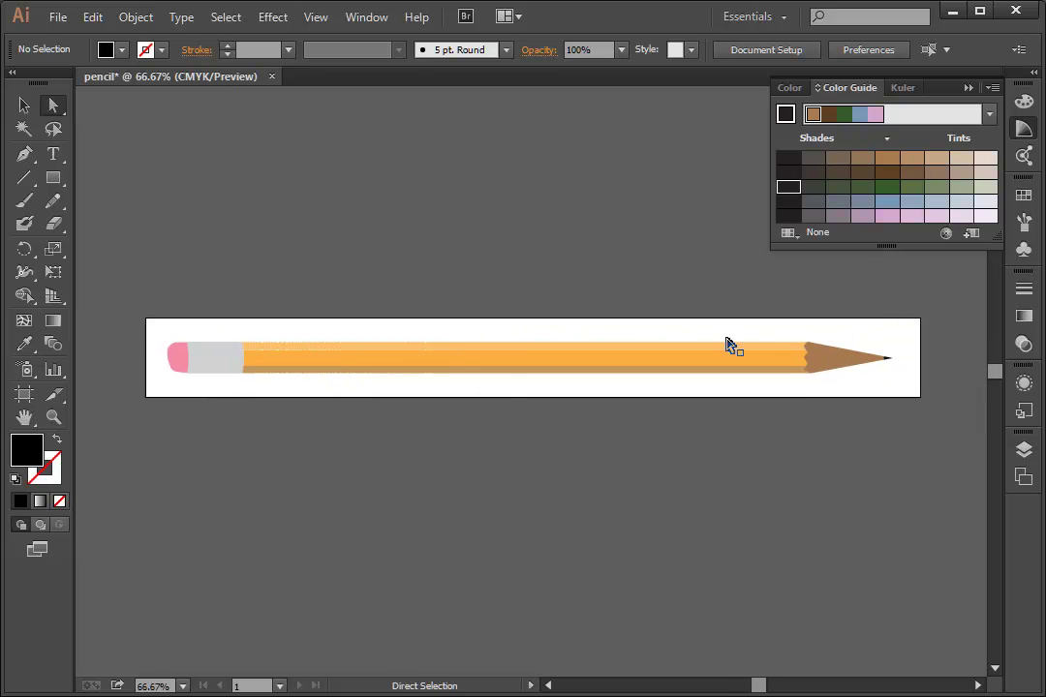
# Fill the ferrule with a white-to-black linear gradient at -90° and shorten the gradient to fit within the ferrule's height
pyautogui.click(222, 366)
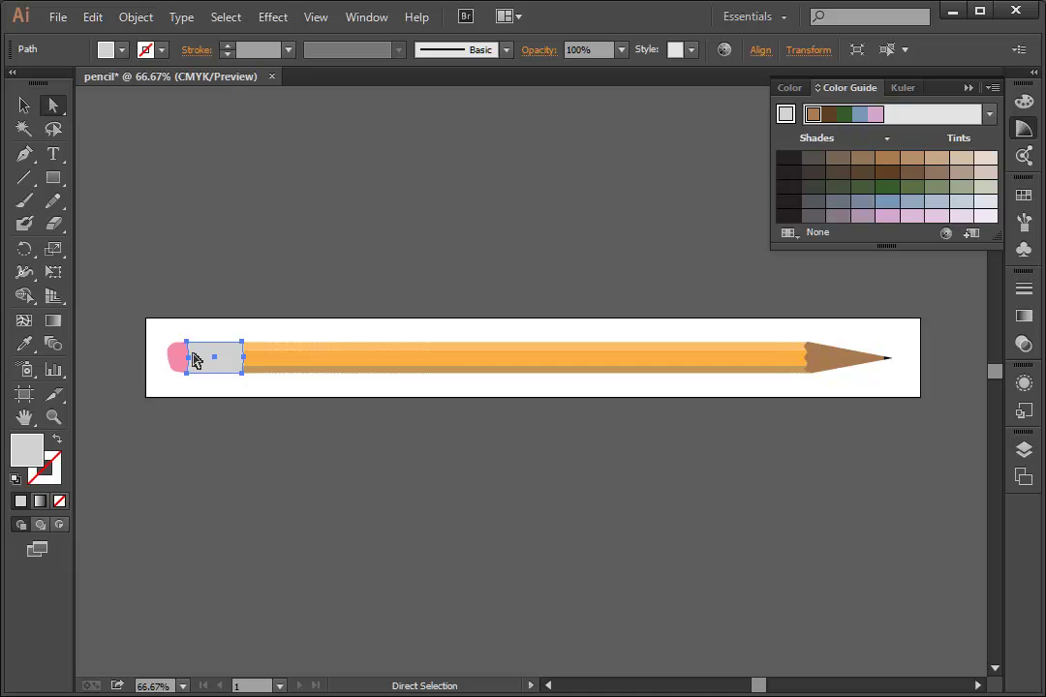
pyautogui.click(54, 325)
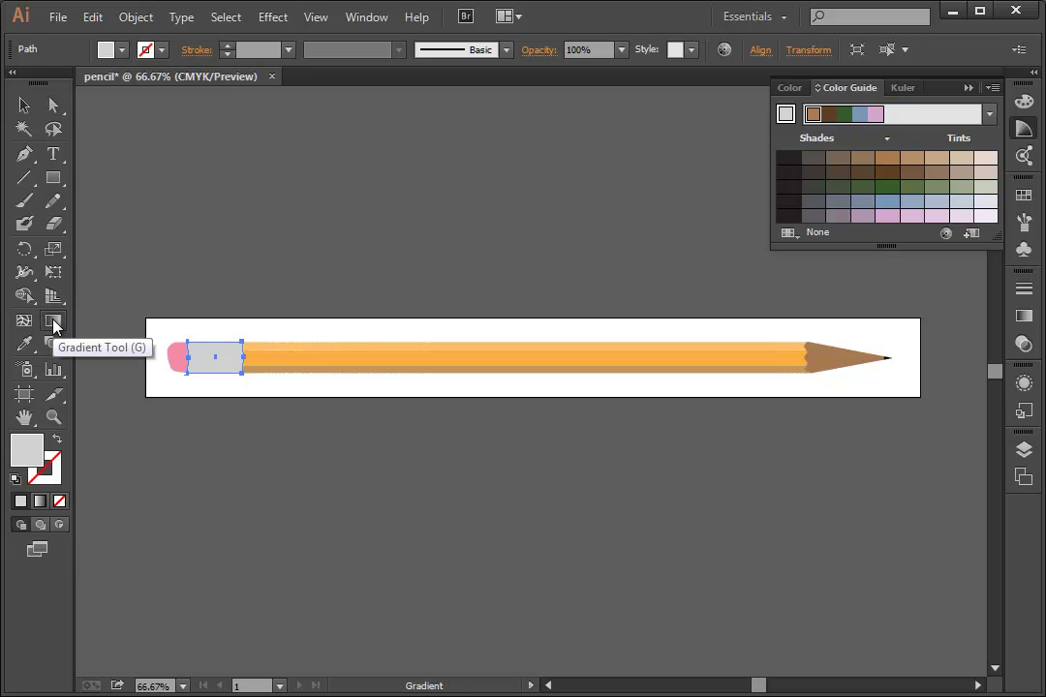
pyautogui.click(1029, 321)
pyautogui.moveTo(941, 275)
pyautogui.mouseDown()
pyautogui.moveTo(867, 214)
pyautogui.moveTo(788, 97)
pyautogui.mouseUp()
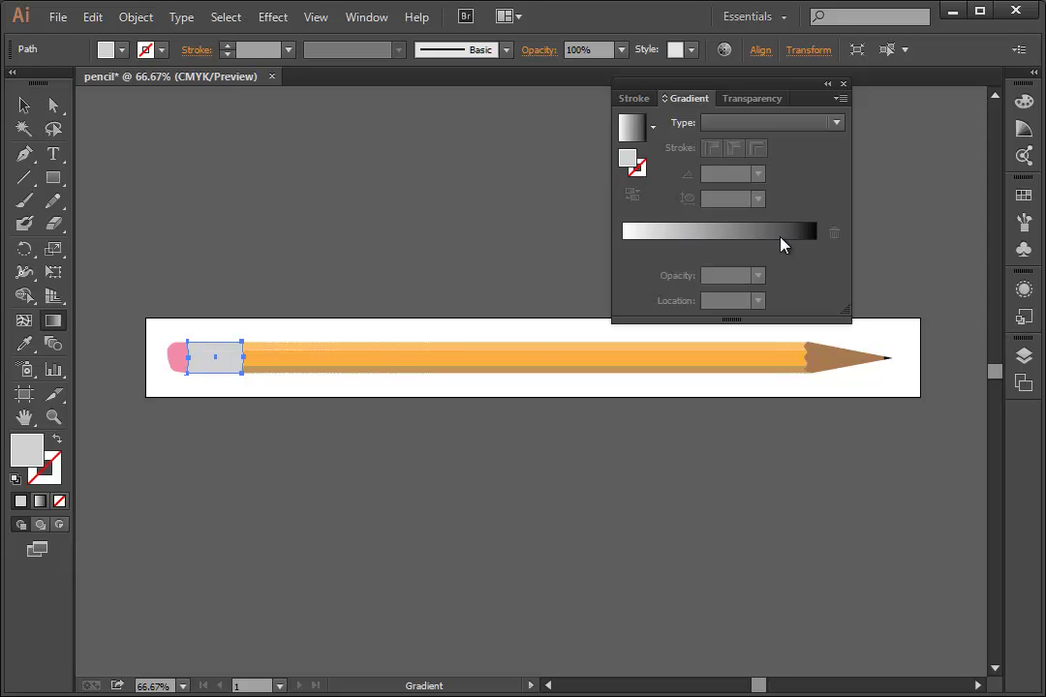
pyautogui.click(700, 235)
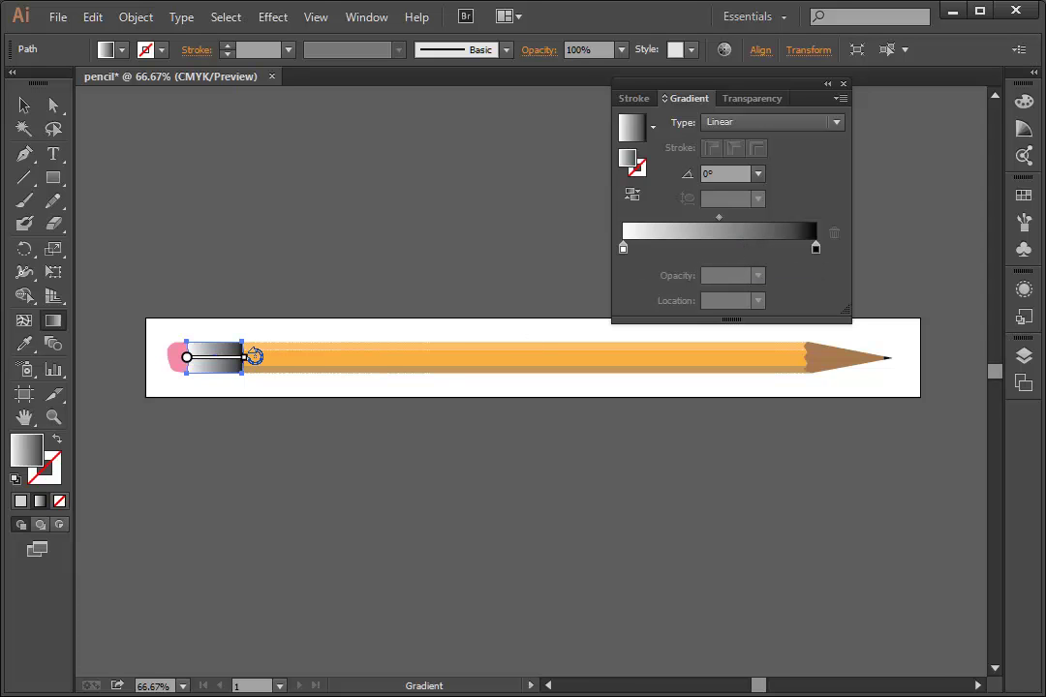
pyautogui.moveTo(252, 357)
pyautogui.mouseDown()
pyautogui.moveTo(250, 392)
pyautogui.moveTo(188, 449)
pyautogui.moveTo(265, 416)
pyautogui.moveTo(278, 379)
pyautogui.moveTo(250, 432)
pyautogui.moveTo(207, 442)
pyautogui.moveTo(205, 401)
pyautogui.moveTo(195, 411)
pyautogui.moveTo(187, 402)
pyautogui.moveTo(186, 379)
pyautogui.moveTo(186, 402)
pyautogui.moveTo(193, 384)
pyautogui.mouseUp()
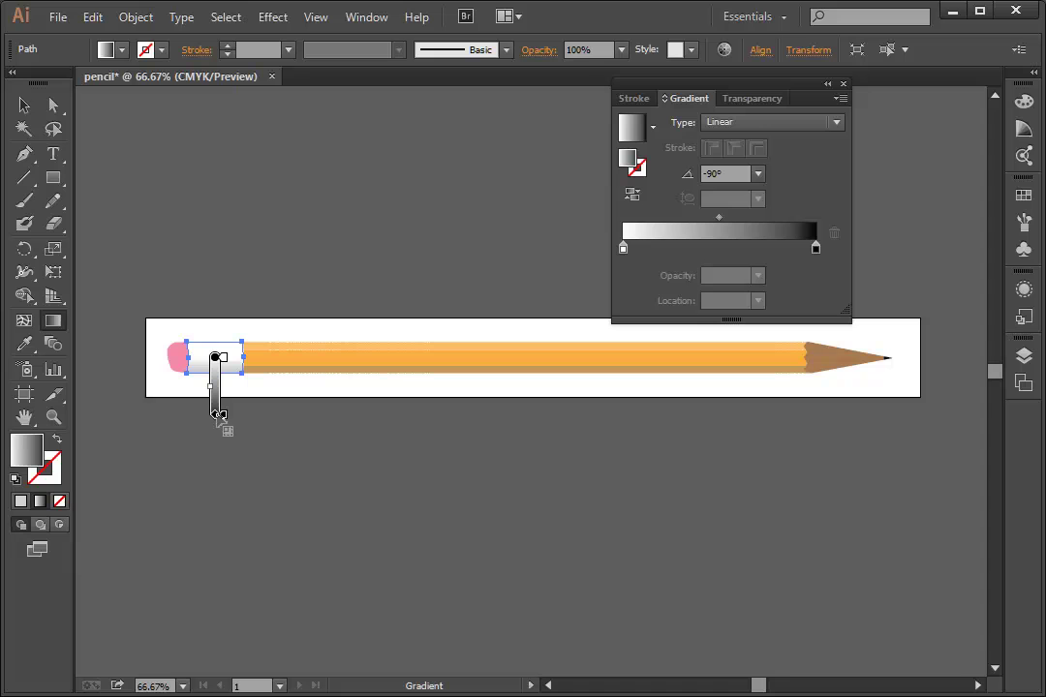
pyautogui.moveTo(218, 388); pyautogui.dragTo(218, 353)
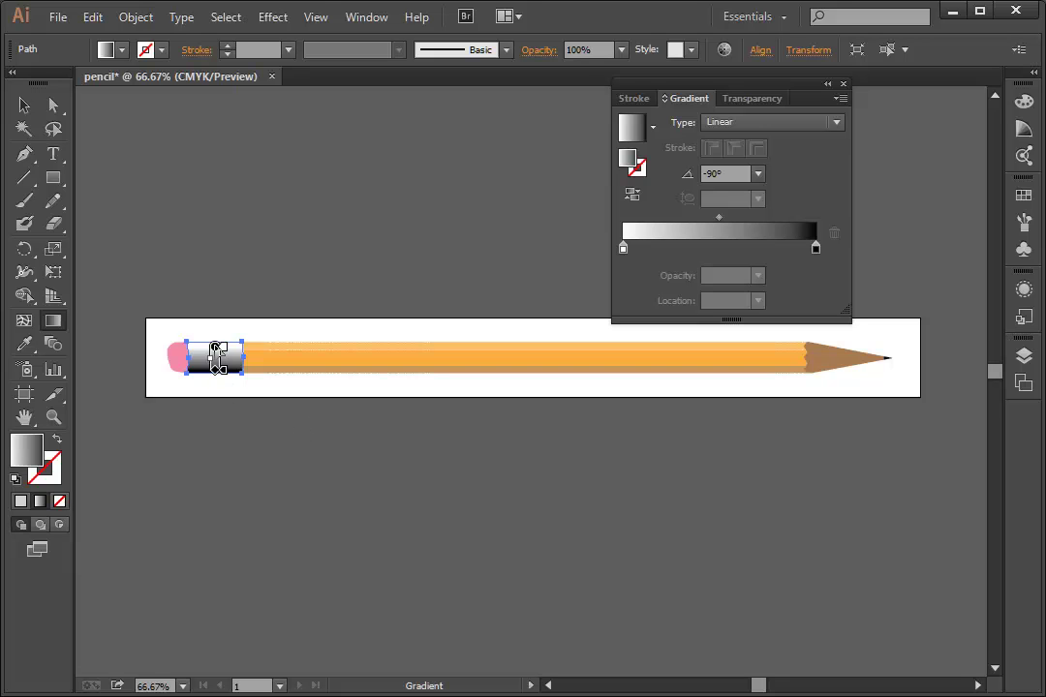
# Redraw the ferrule's vertical gradient to span its height and recolour the black end stop to dark grey, K=80
pyautogui.moveTo(217, 355); pyautogui.dragTo(215, 372)
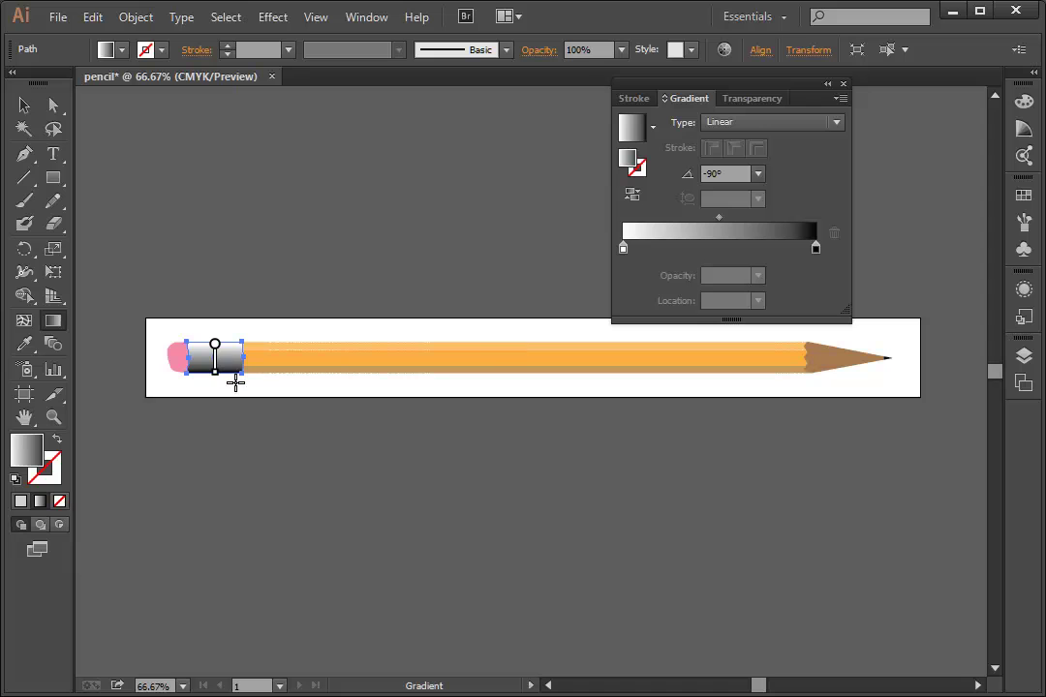
pyautogui.click(814, 249)
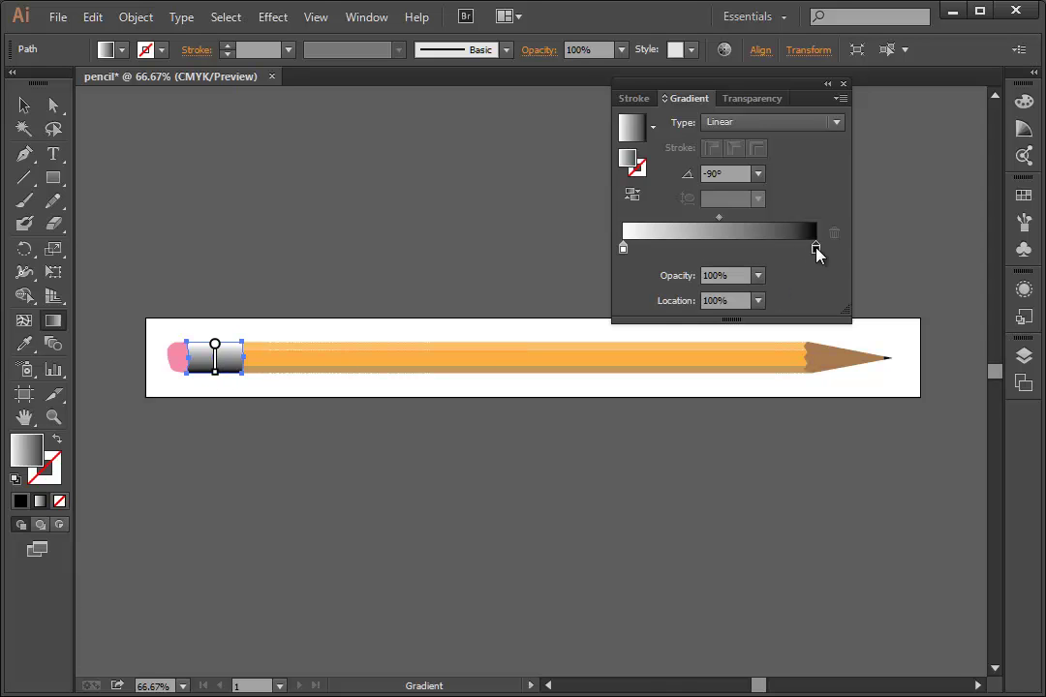
pyautogui.doubleClick(815, 250)
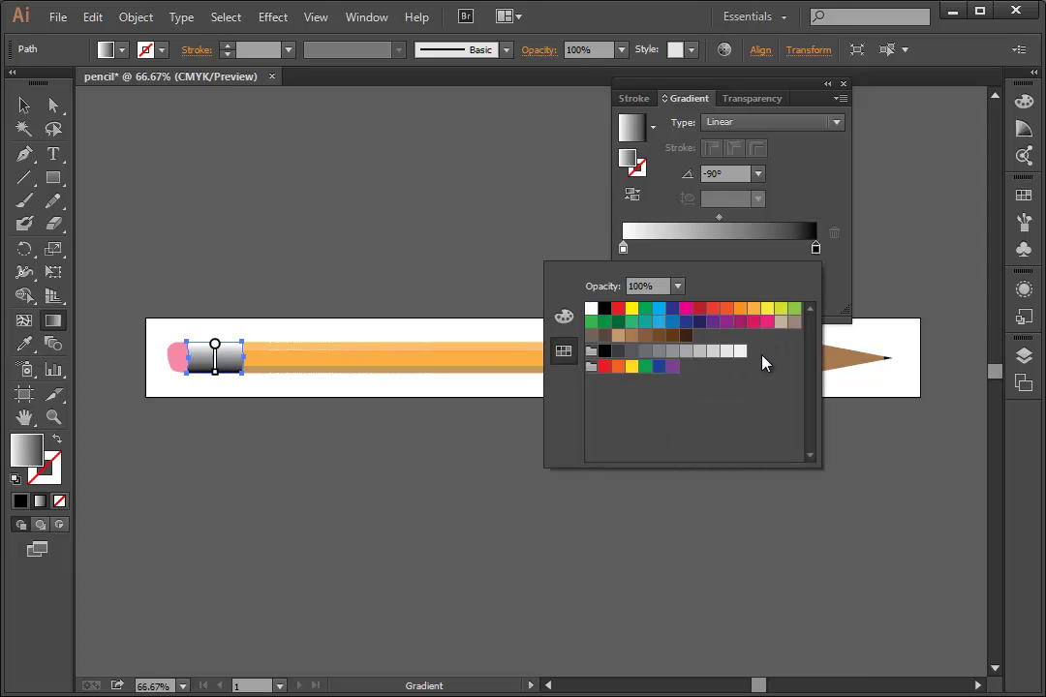
pyautogui.click(618, 351)
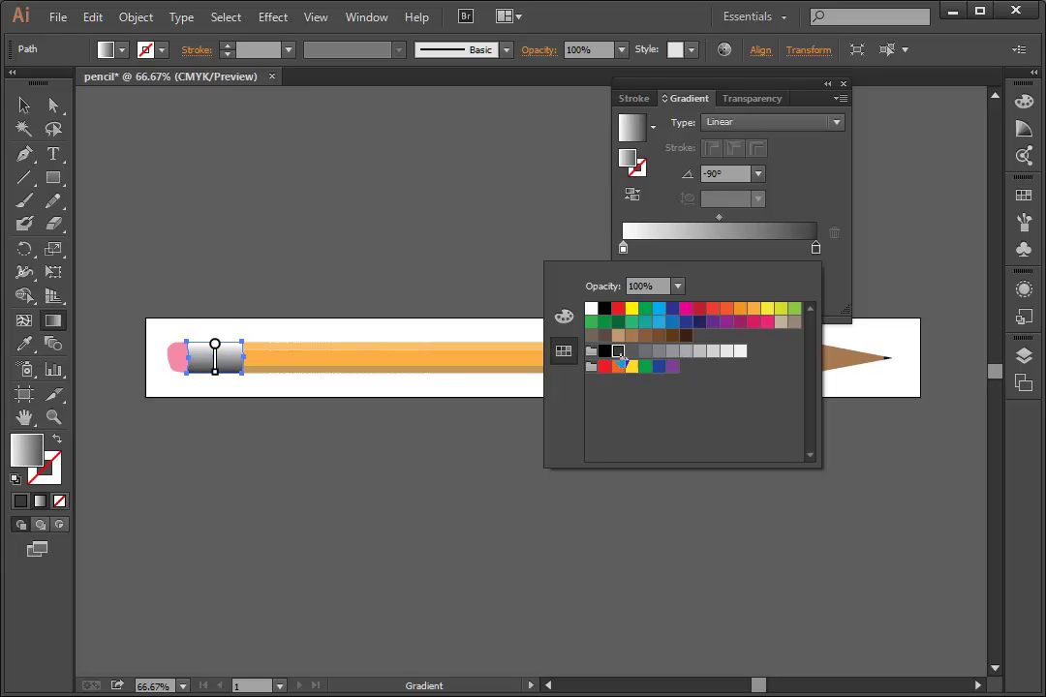
pyautogui.click(812, 197)
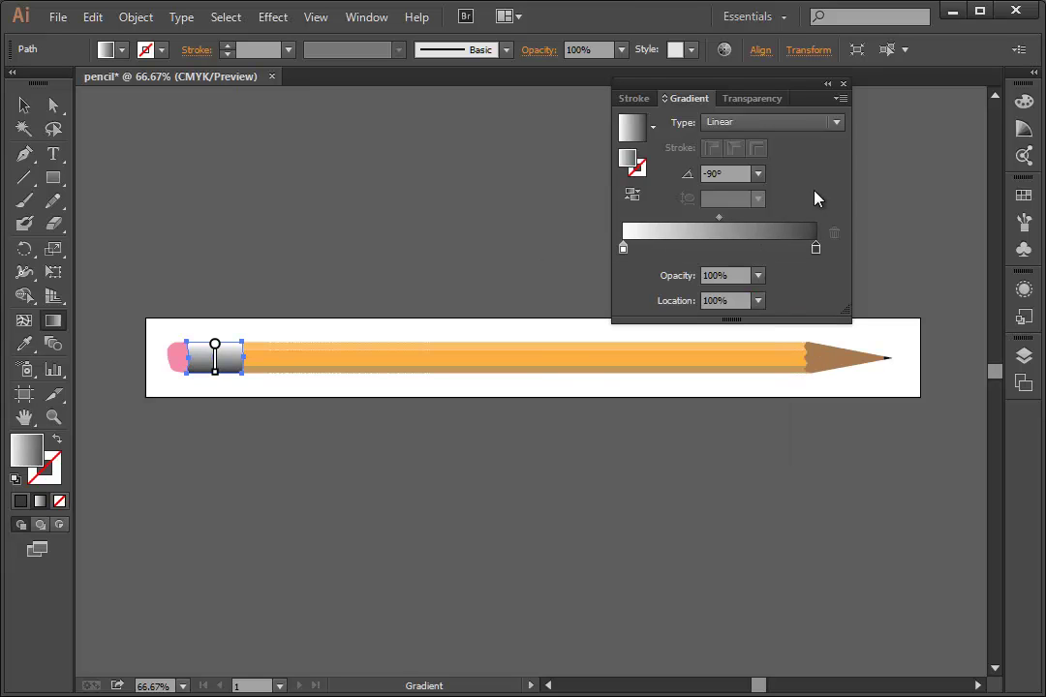
pyautogui.doubleClick(816, 249)
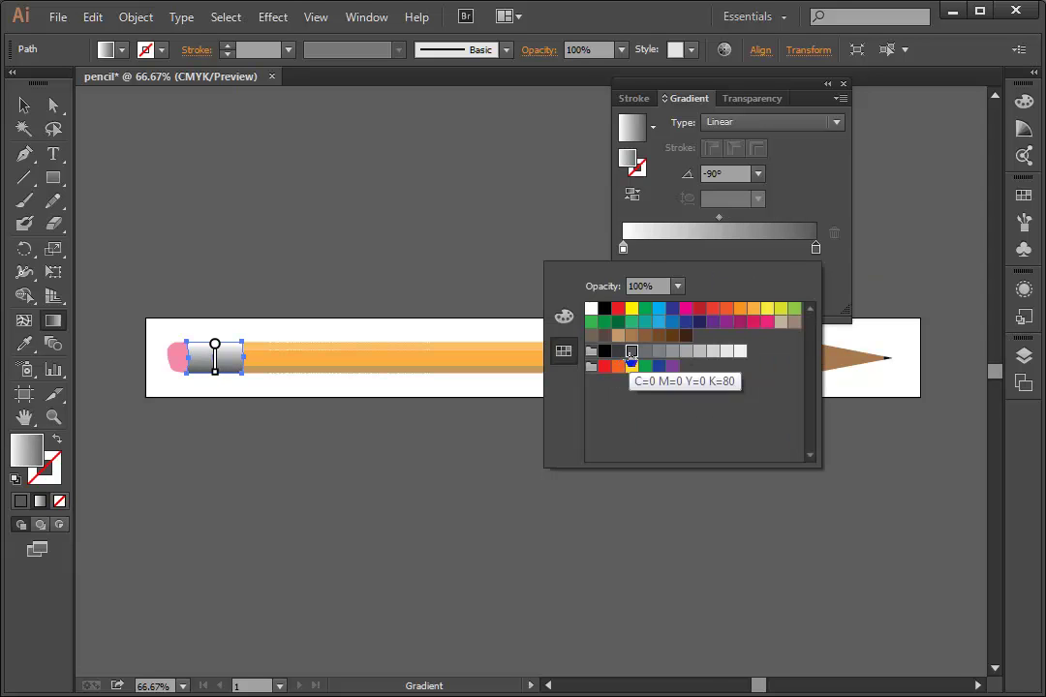
pyautogui.click(751, 259)
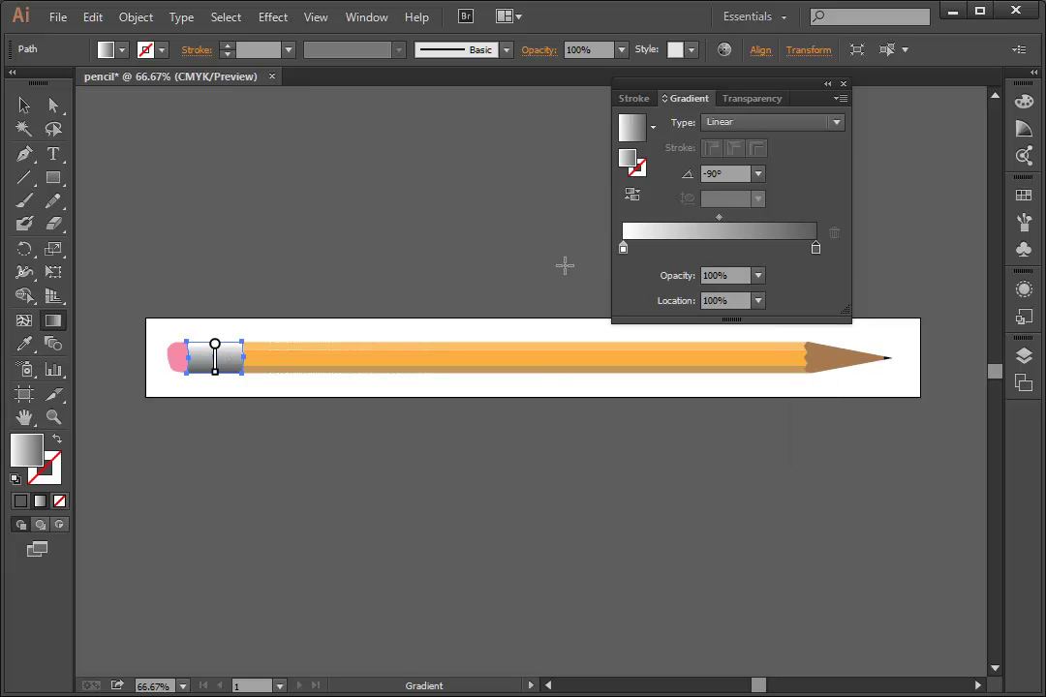
# Recolour the white start stop of the ferrule's gradient with the third-lightest grey swatch
pyautogui.click(623, 249)
pyautogui.doubleClick(622, 249)
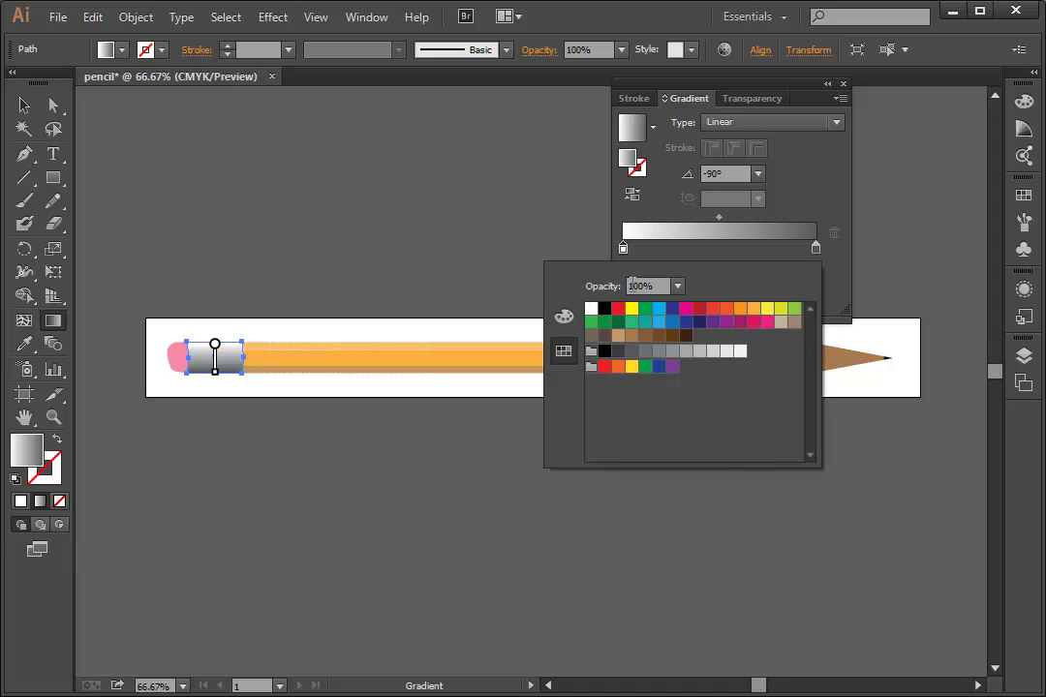
pyautogui.click(714, 354)
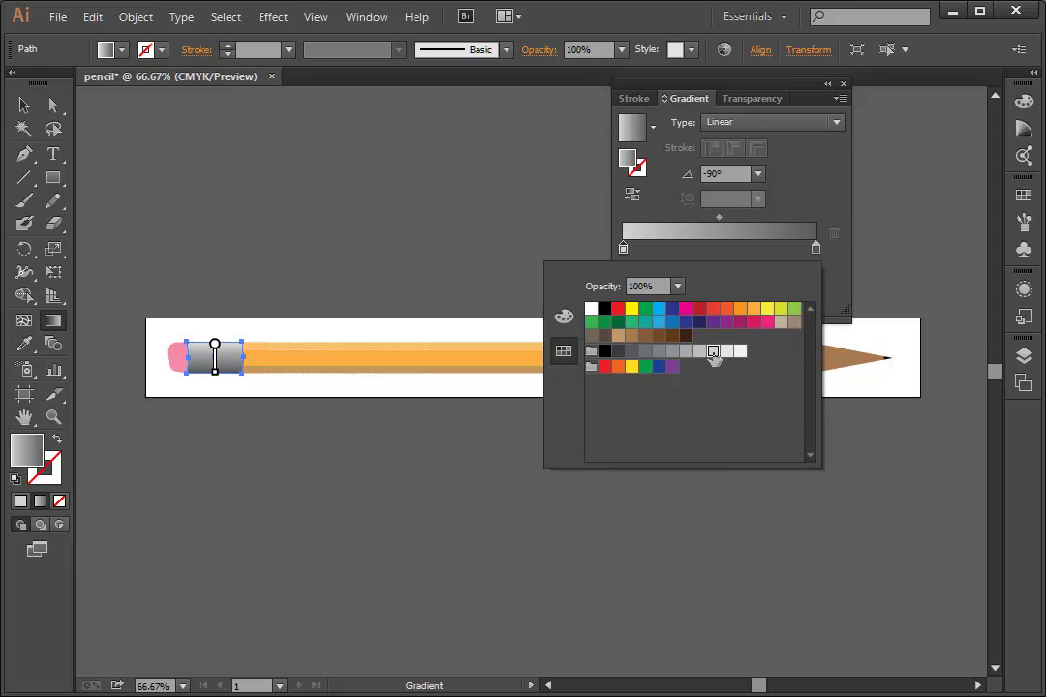
pyautogui.click(764, 256)
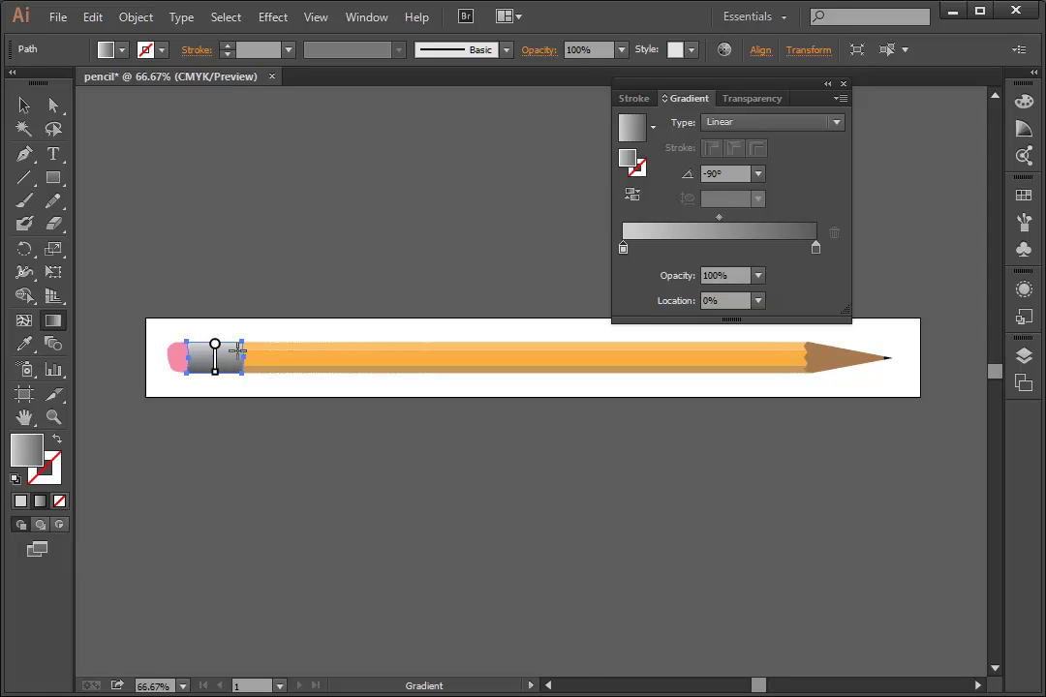
# Add a highlight stop at 19.21% to the ferrule's gradient and colour it with the second-lightest grey swatch
pyautogui.click(659, 250)
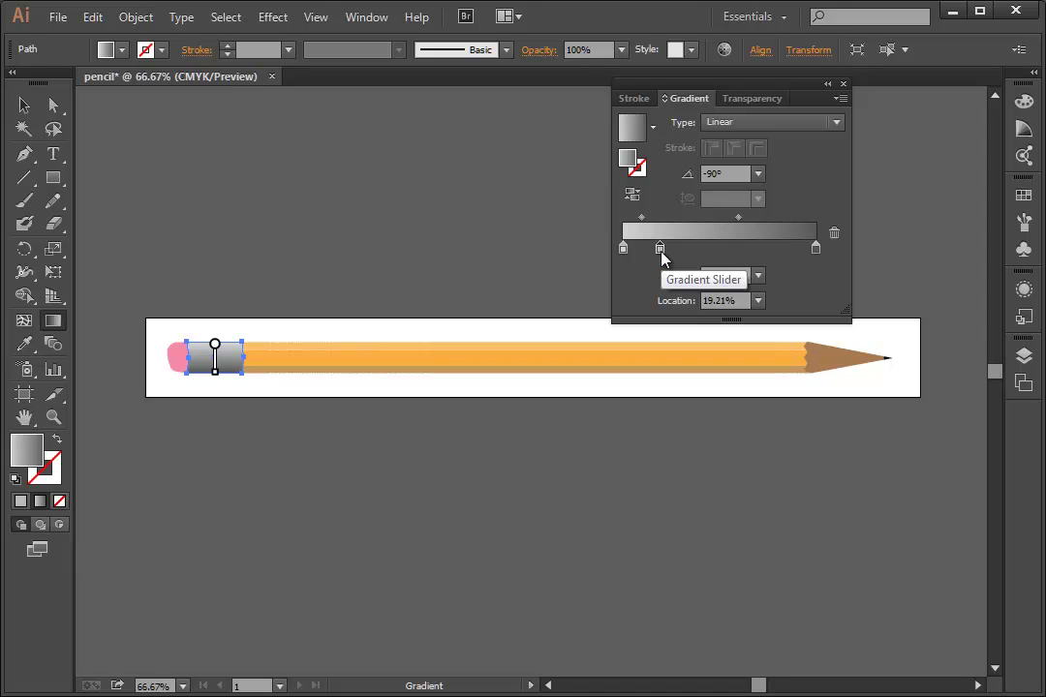
pyautogui.doubleClick(659, 250)
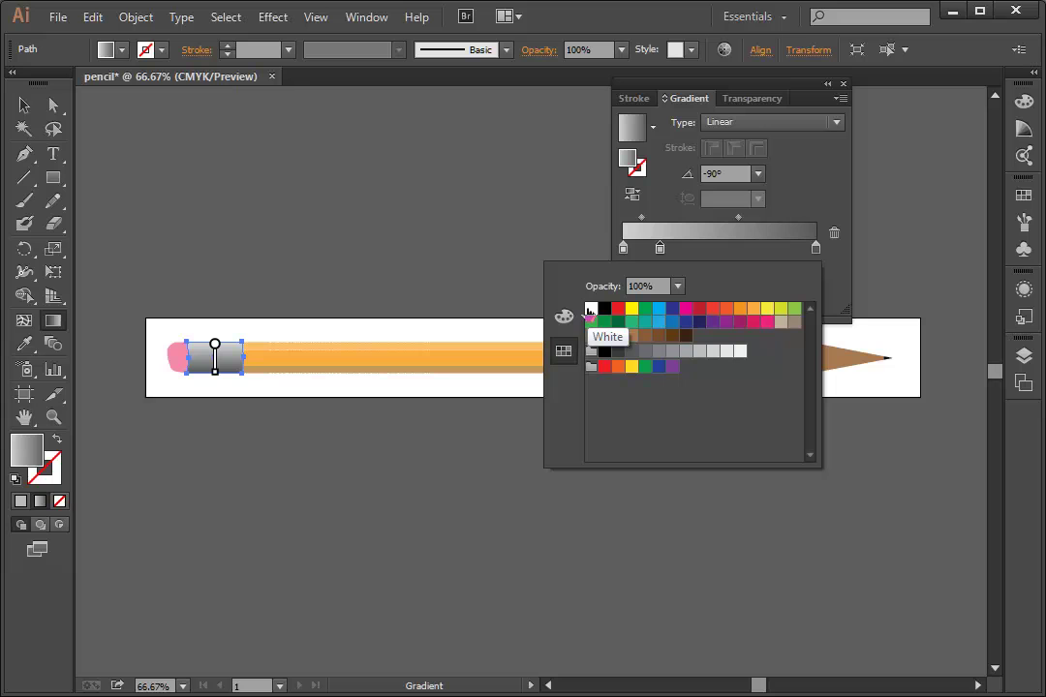
pyautogui.click(727, 351)
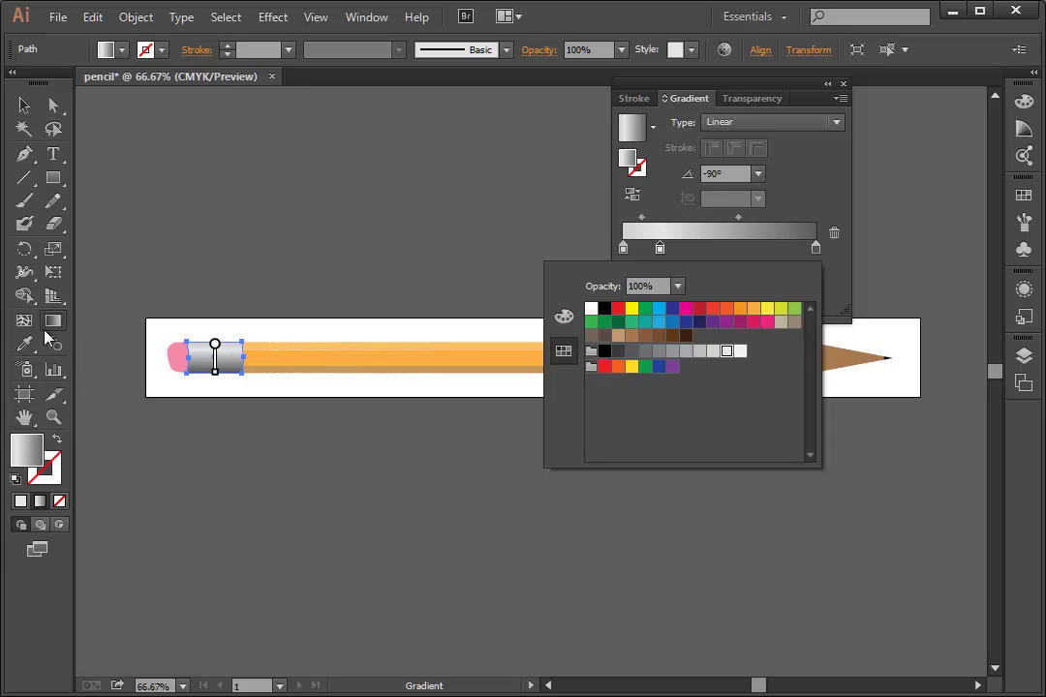
pyautogui.click(126, 297)
pyautogui.moveTo(122, 298)
pyautogui.mouseDown()
pyautogui.moveTo(190, 349)
pyautogui.moveTo(299, 382)
pyautogui.mouseUp()
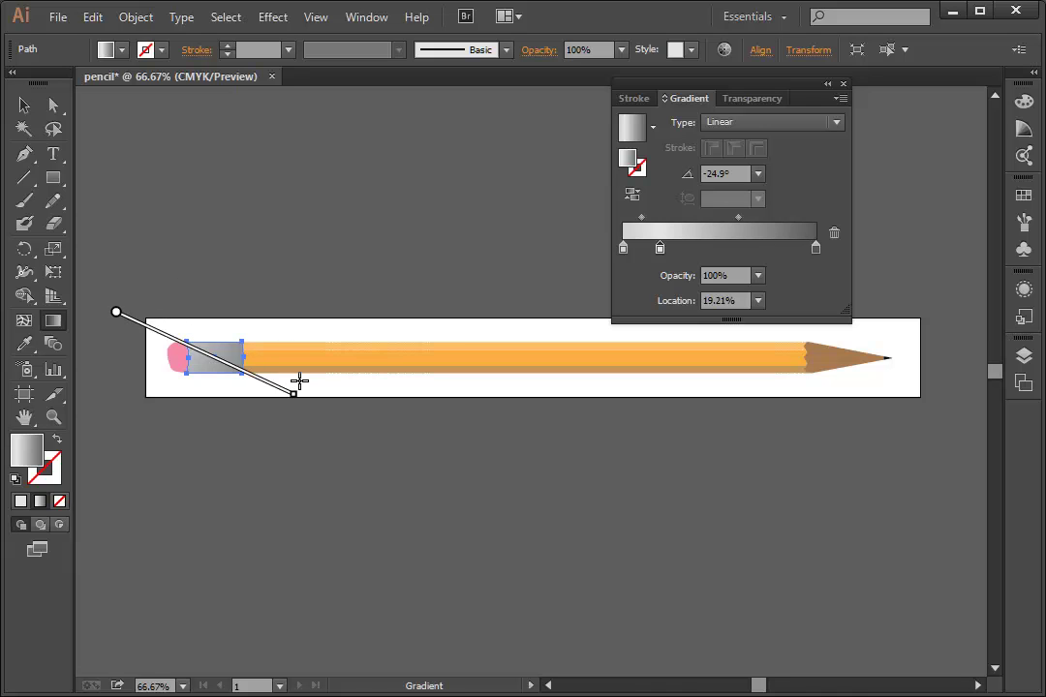
pyautogui.hotkey('ctrl', 'z')
# Add a K=60 grey stop at 55.67% to the ferrule's gradient and shift the two midpoints beside it toward the light end, the first to 13%
pyautogui.click(54, 416)
pyautogui.moveTo(131, 287); pyautogui.dragTo(248, 397)
pyautogui.click(53, 320)
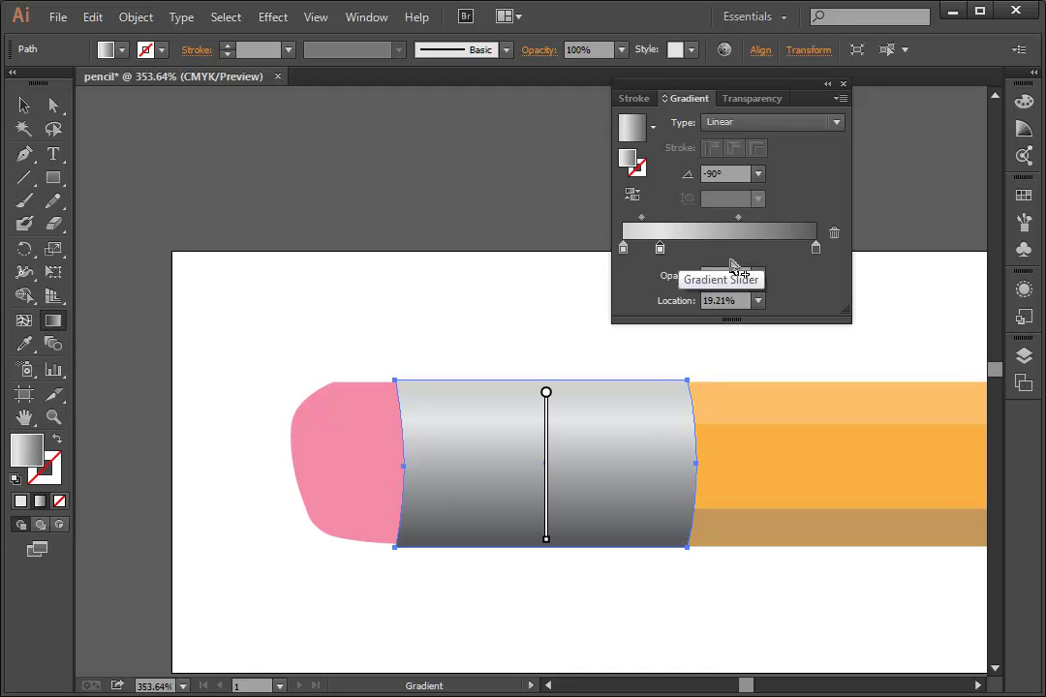
pyautogui.click(731, 250)
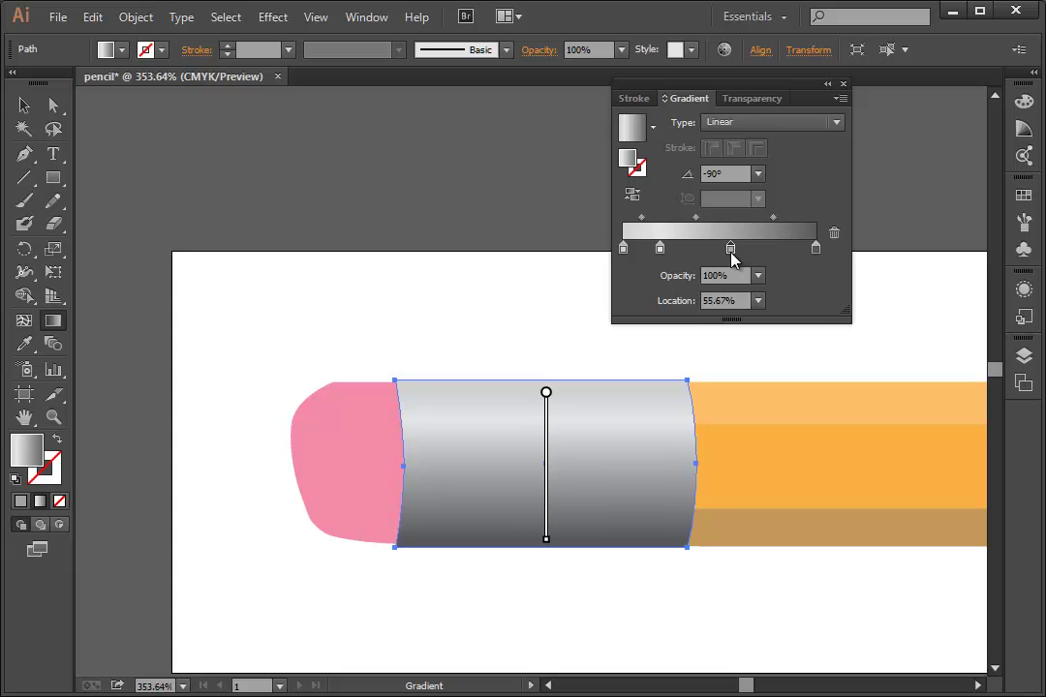
pyautogui.doubleClick(731, 249)
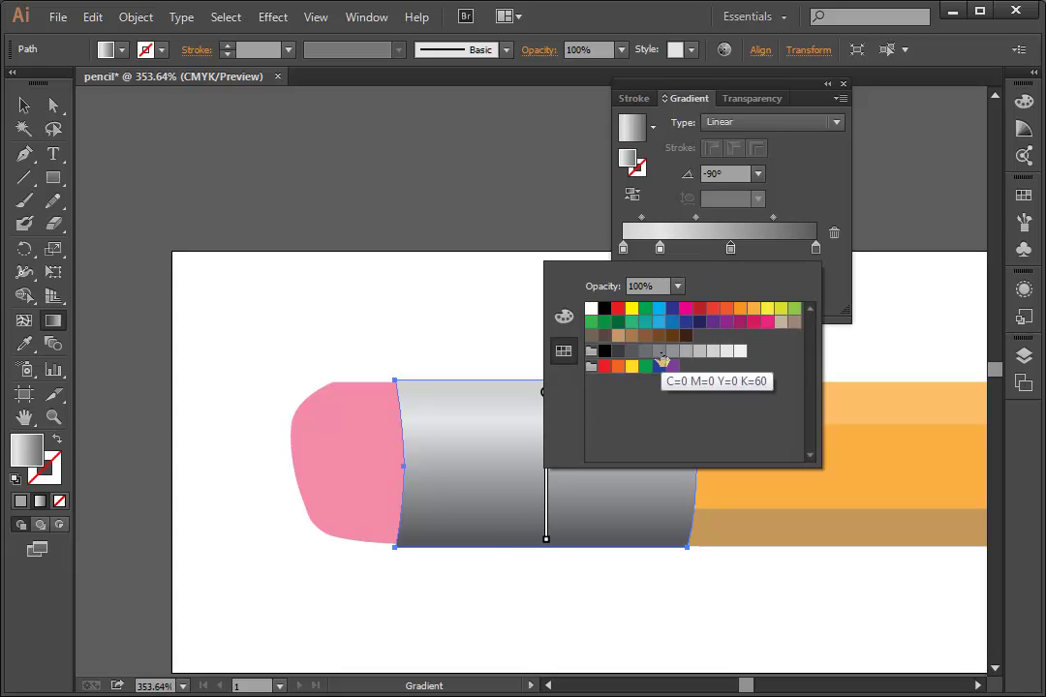
pyautogui.click(660, 352)
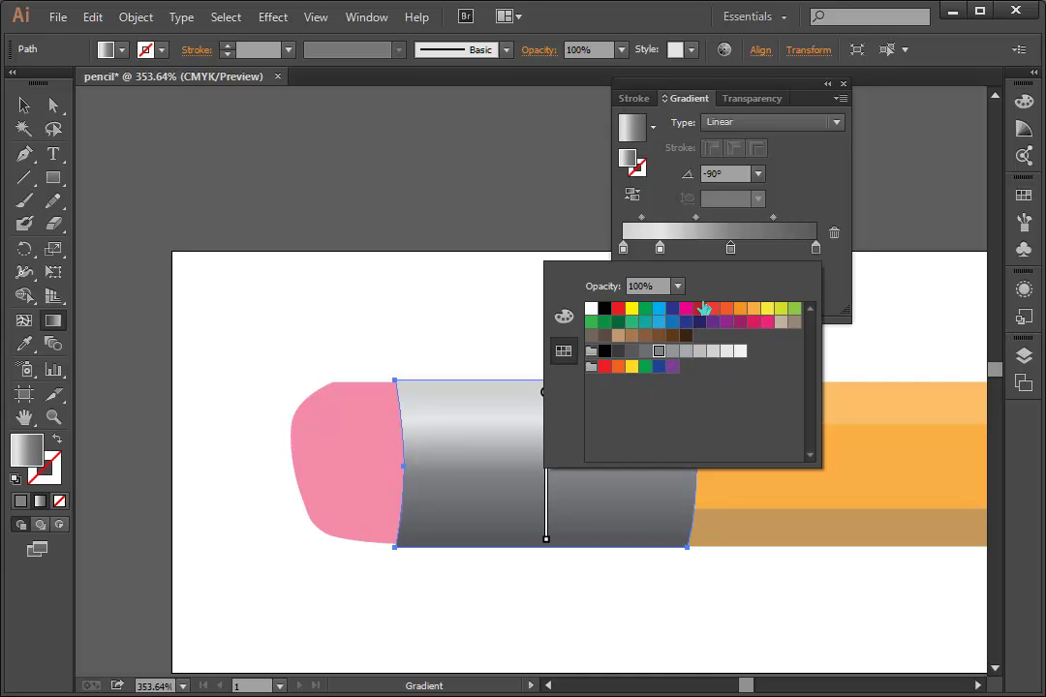
pyautogui.moveTo(773, 218)
pyautogui.mouseDown()
pyautogui.moveTo(743, 230)
pyautogui.moveTo(672, 227)
pyautogui.mouseUp()
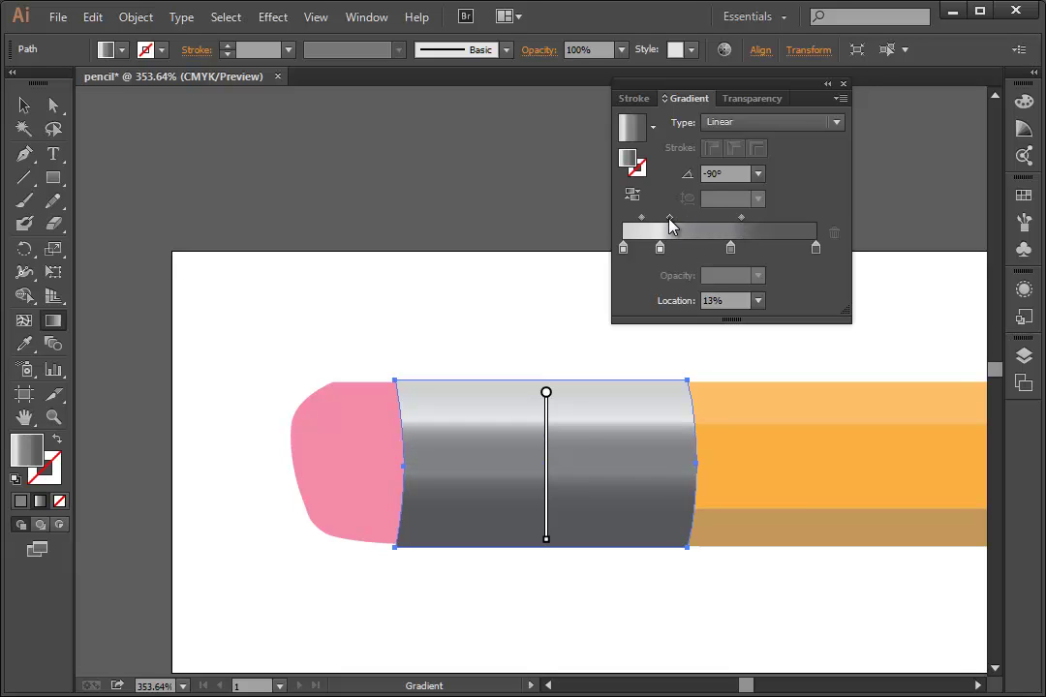
# Recolour the 55.67% stop with the fourth-lightest grey swatch, set the midpoint on its dark side to 37.44%, and deselect the ferrule
pyautogui.click(816, 250)
pyautogui.doubleClick(731, 250)
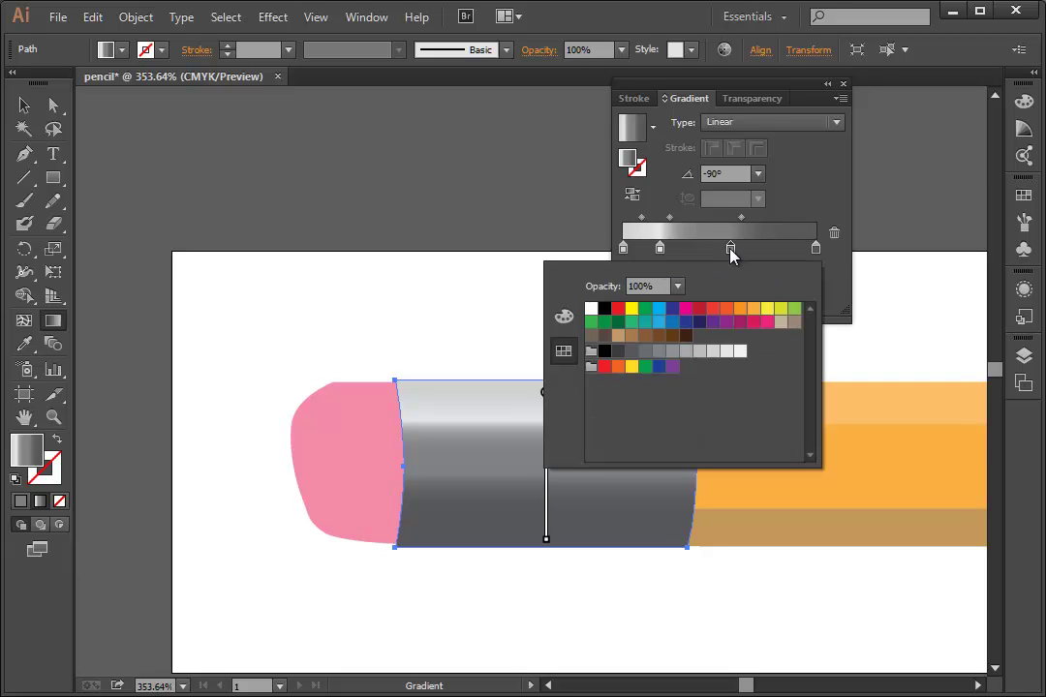
pyautogui.click(700, 351)
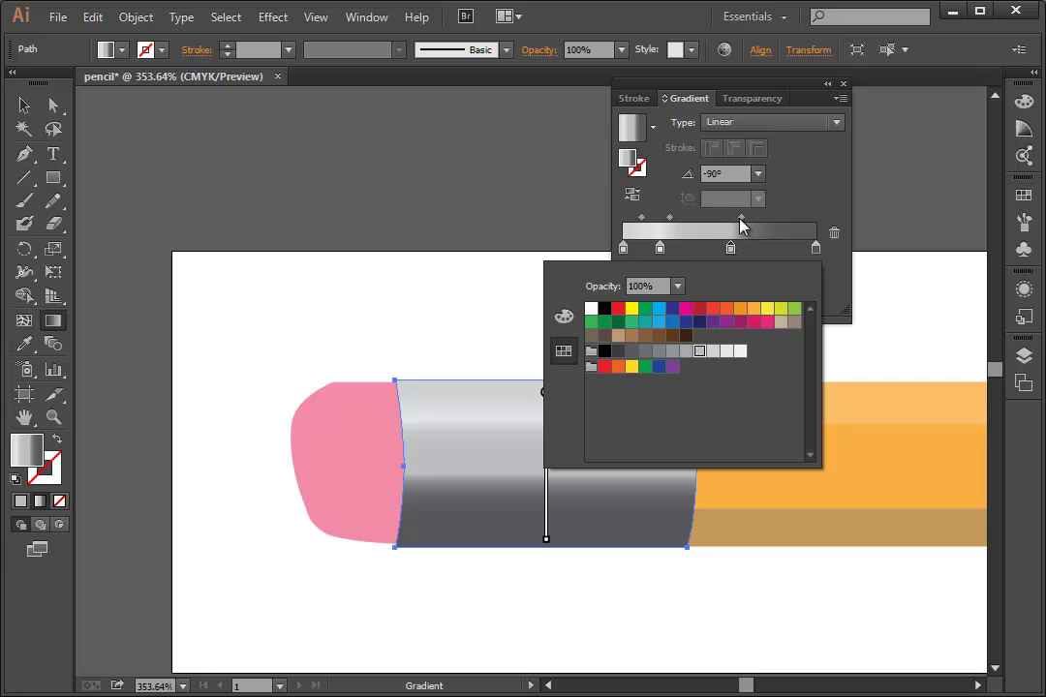
pyautogui.moveTo(742, 219); pyautogui.dragTo(764, 220)
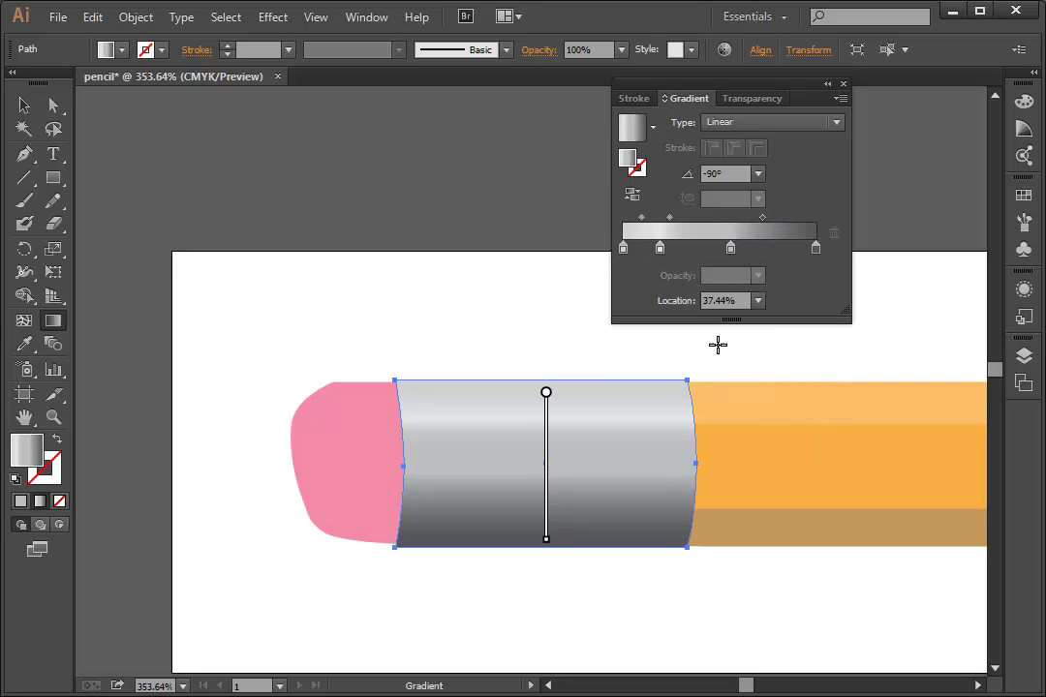
pyautogui.click(24, 109)
pyautogui.click(758, 554)
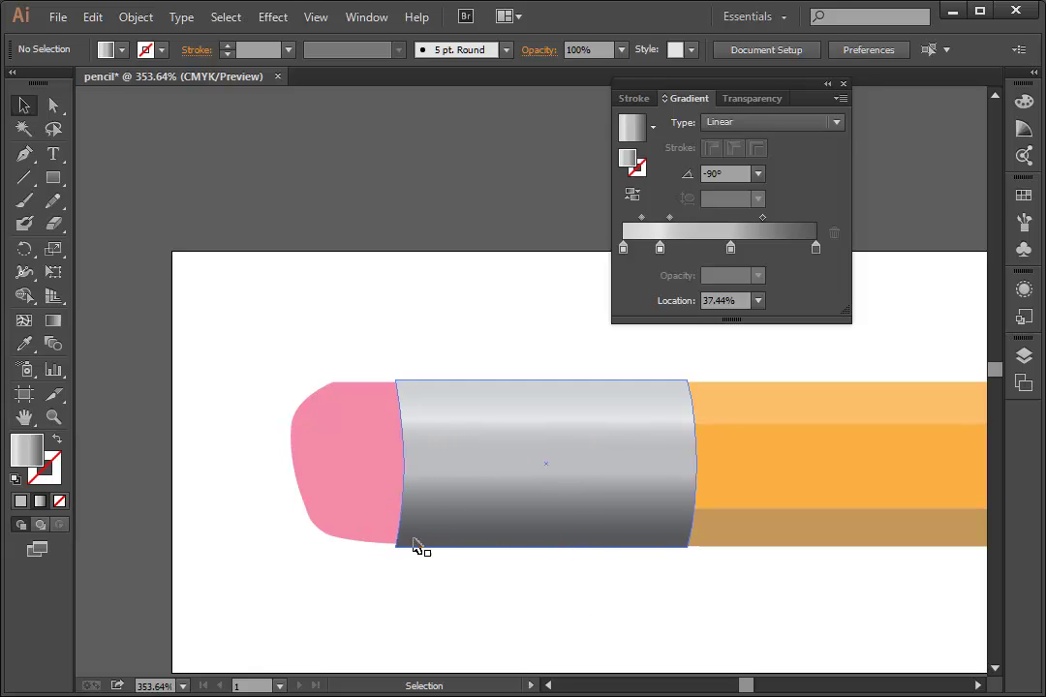
# Try to lighten the gradient's dark end stop to K=60 grey without the ferrule selected
pyautogui.doubleClick(816, 250)
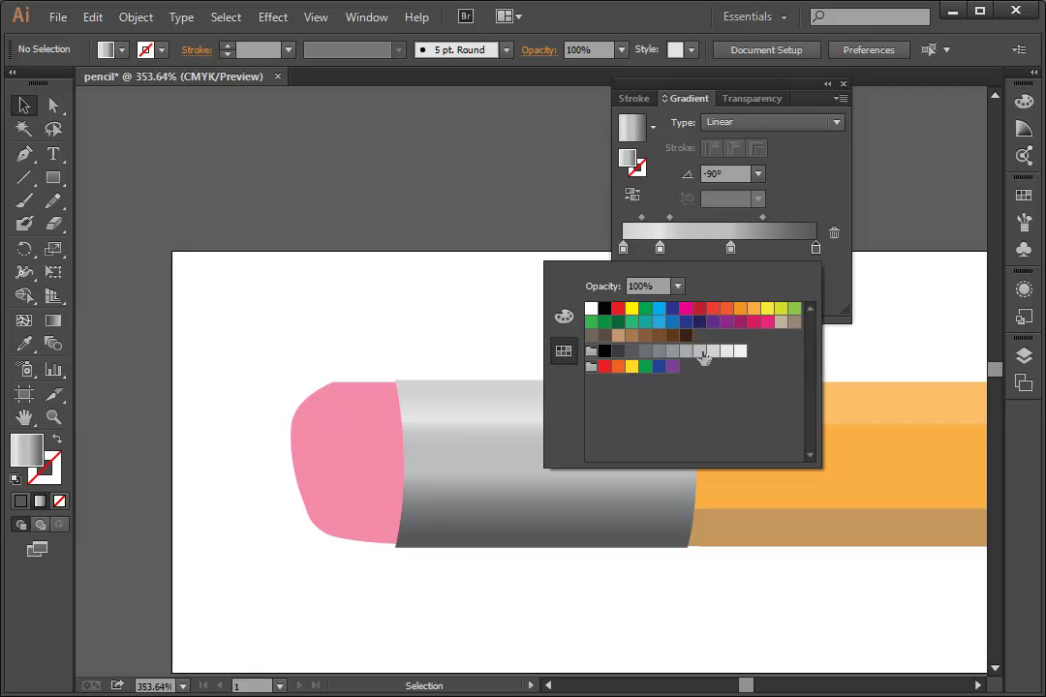
pyautogui.click(646, 352)
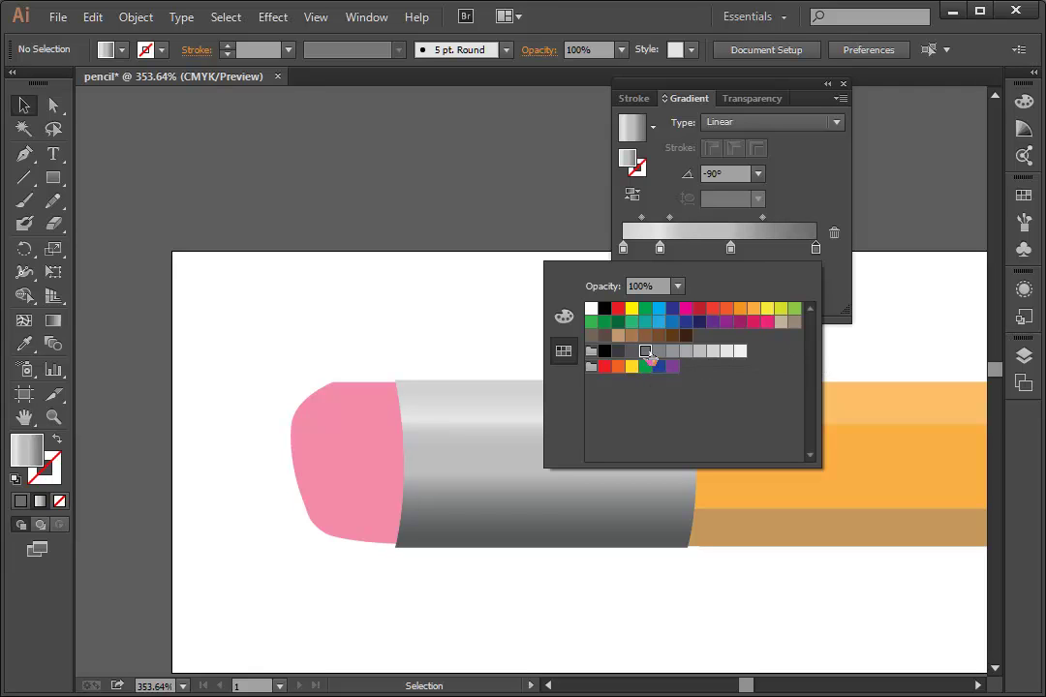
pyautogui.click(660, 353)
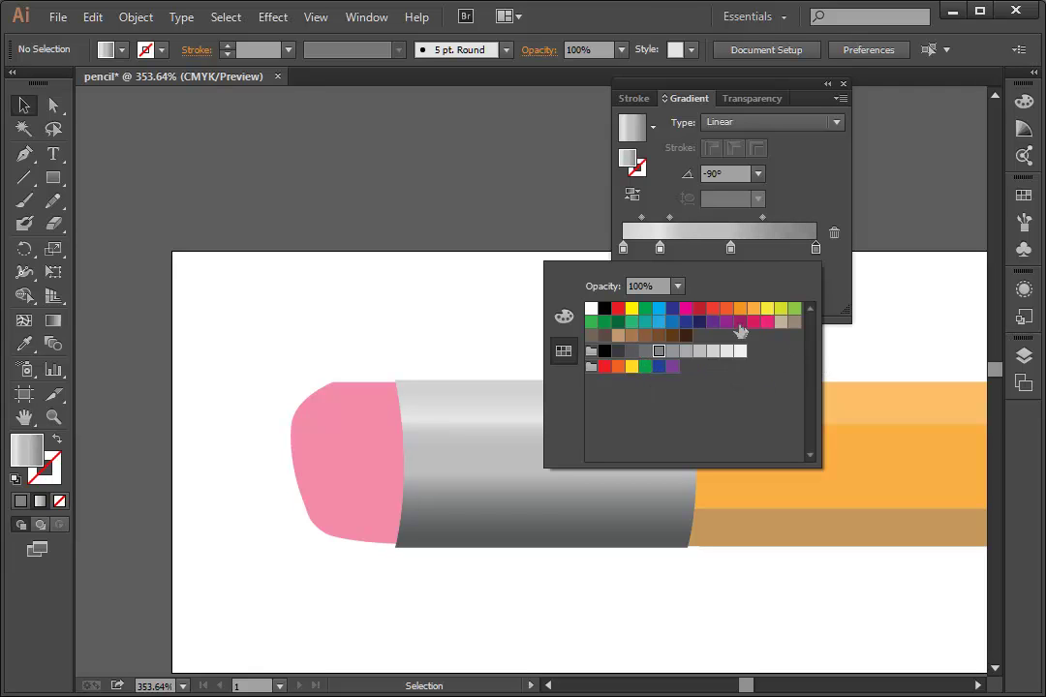
pyautogui.click(800, 195)
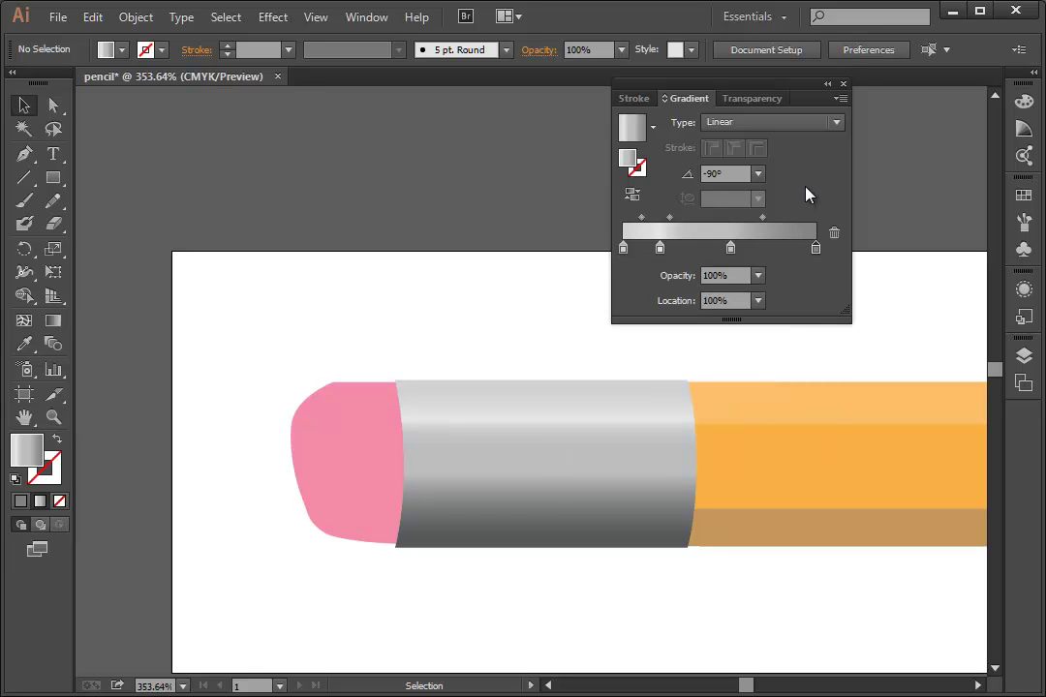
# Select the ferrule, recolour its gradient's dark end stop to K=60 grey, and deselect it
pyautogui.click(619, 434)
pyautogui.doubleClick(815, 248)
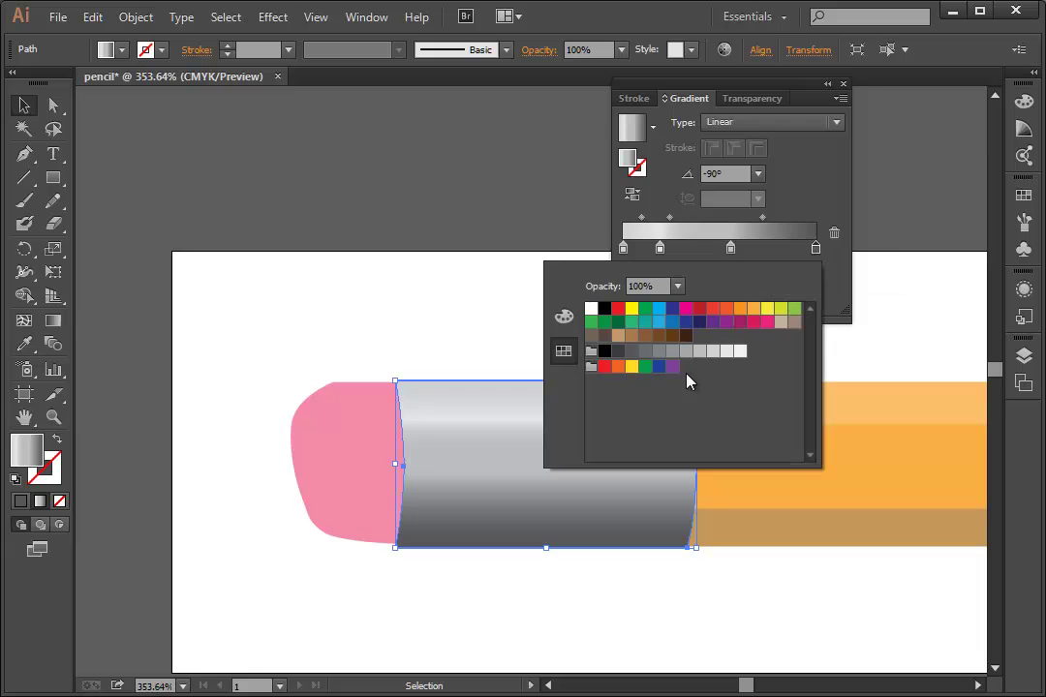
pyautogui.click(659, 352)
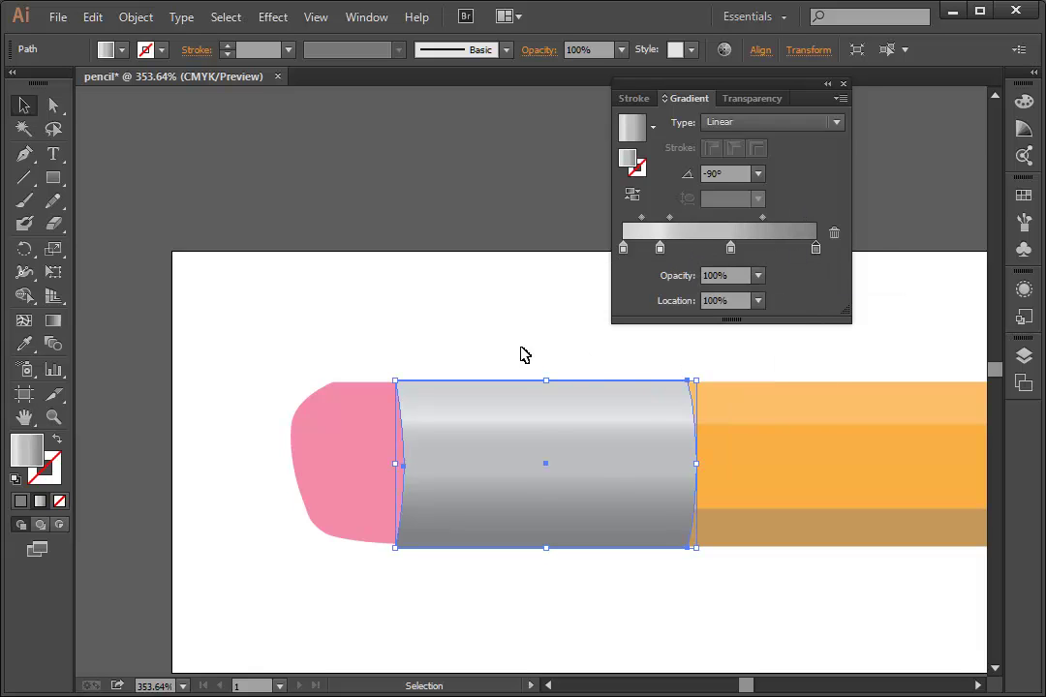
pyautogui.click(734, 567)
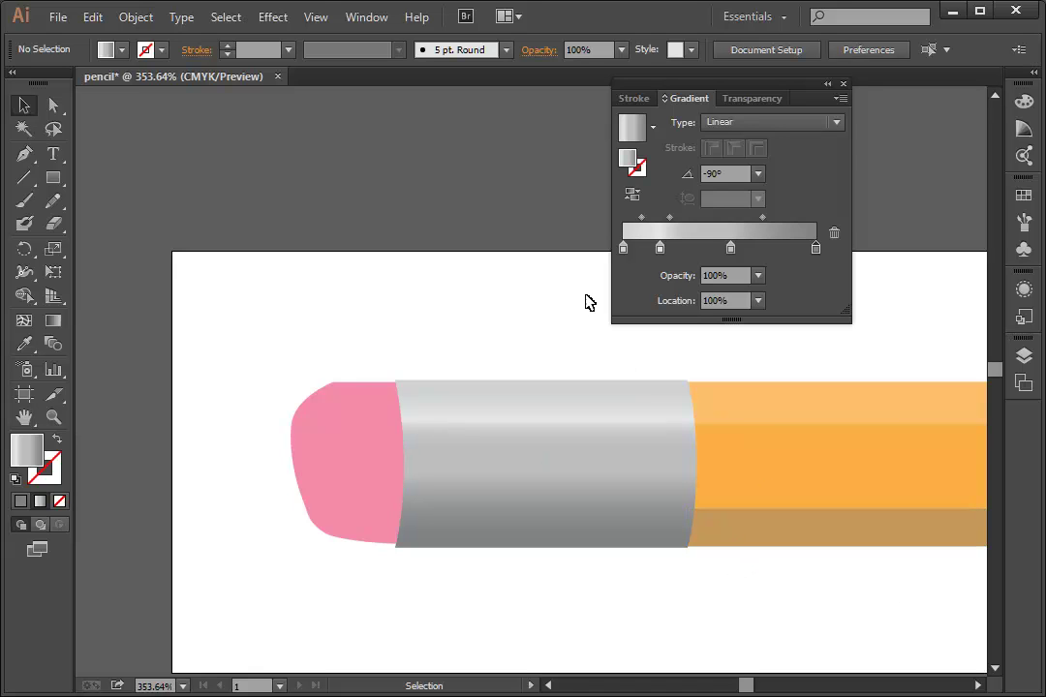
# Reselect the ferrule, centre the midpoint between its second and third gradient stops, and move the second stop to 15.27%
pyautogui.moveTo(669, 219)
pyautogui.mouseDown()
pyautogui.moveTo(697, 221)
pyautogui.moveTo(669, 223)
pyautogui.mouseUp()
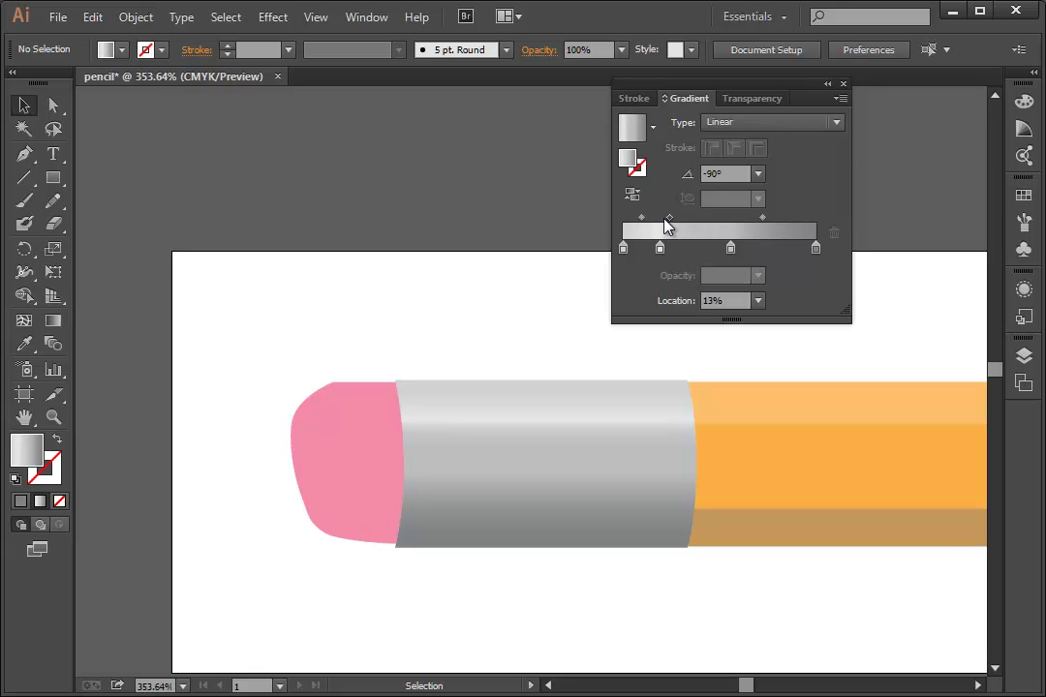
pyautogui.click(533, 486)
pyautogui.moveTo(670, 218); pyautogui.dragTo(701, 220)
pyautogui.moveTo(642, 219); pyautogui.dragTo(651, 248)
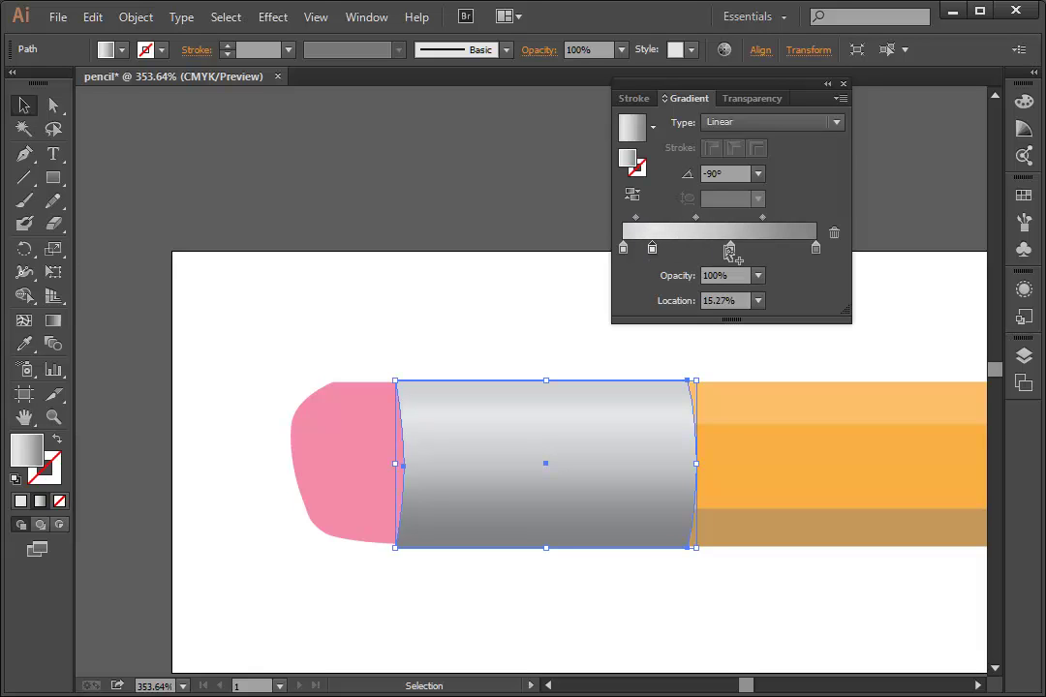
# Move the third stop of the ferrule's gradient to 40.89% and set the midpoint on its dark side to 27.35%
pyautogui.moveTo(730, 250)
pyautogui.mouseDown()
pyautogui.moveTo(689, 251)
pyautogui.moveTo(714, 251)
pyautogui.mouseUp()
pyautogui.moveTo(754, 217); pyautogui.dragTo(783, 218)
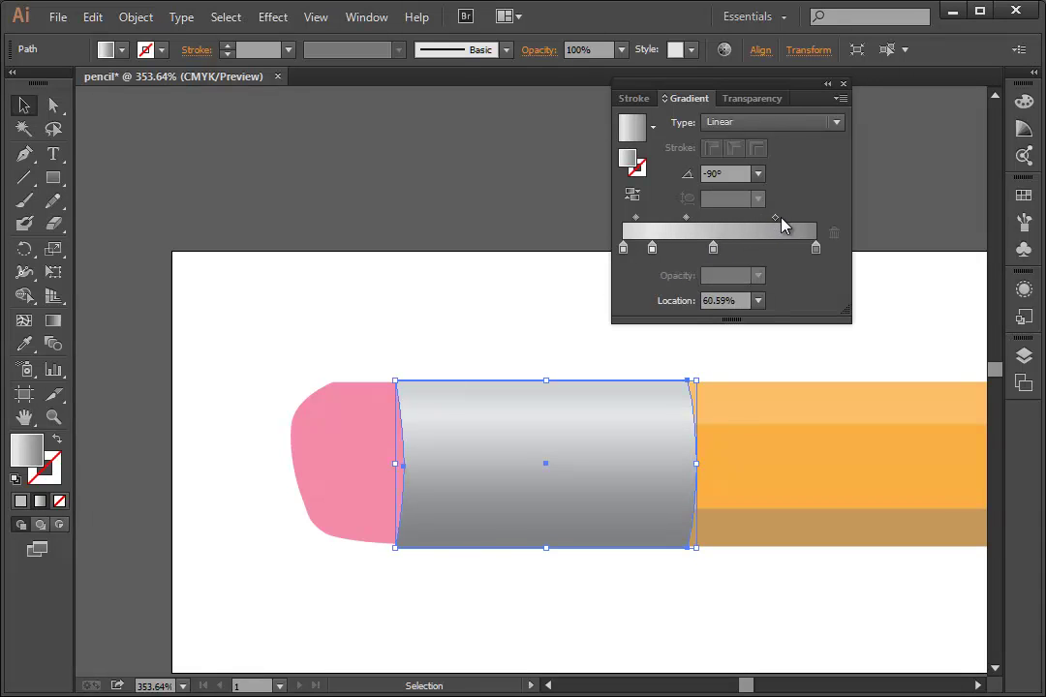
pyautogui.moveTo(713, 250)
pyautogui.mouseDown()
pyautogui.moveTo(736, 251)
pyautogui.moveTo(702, 251)
pyautogui.mouseUp()
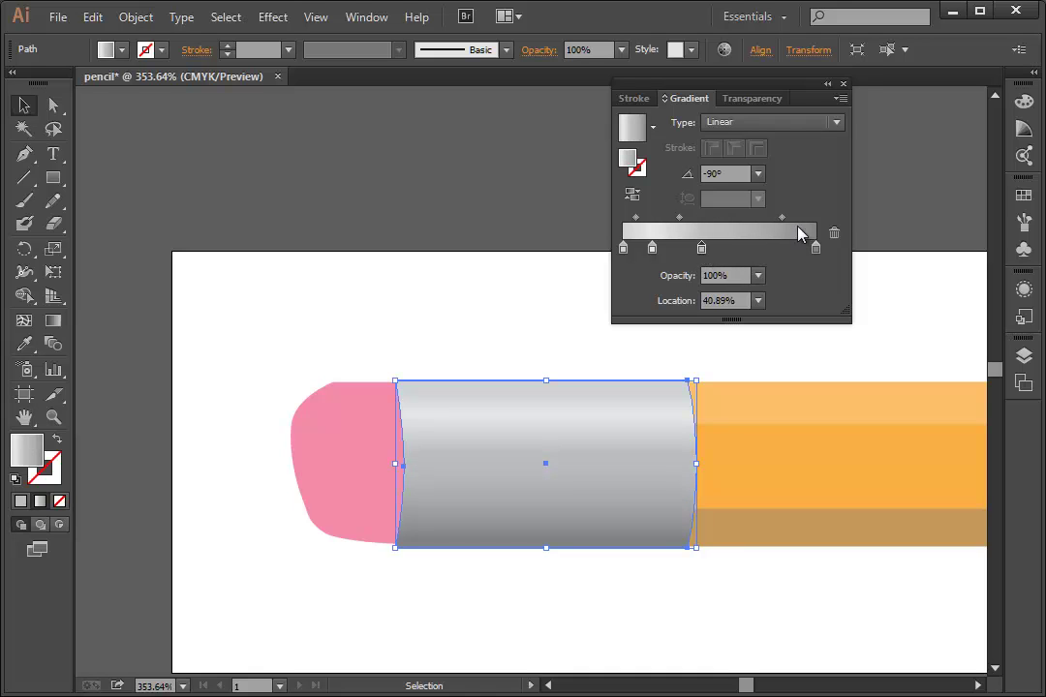
pyautogui.moveTo(783, 219); pyautogui.dragTo(732, 225)
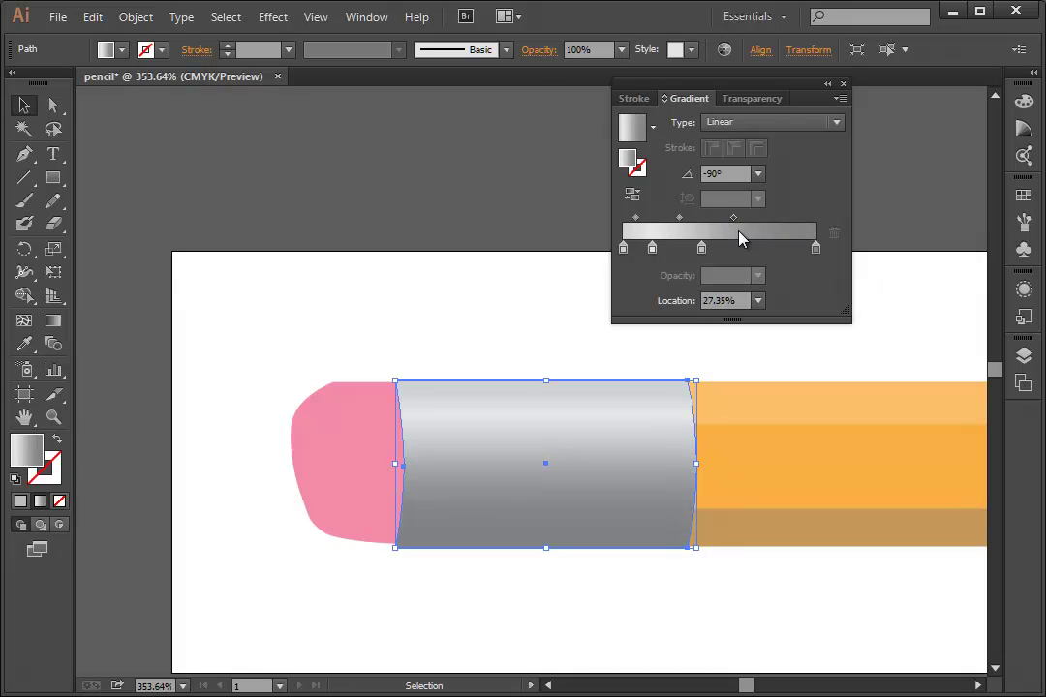
# Place the ferrule gradient's third stop at 45.32% and its second stop at 20.69%, and deselect the ferrule
pyautogui.moveTo(655, 249); pyautogui.dragTo(711, 251)
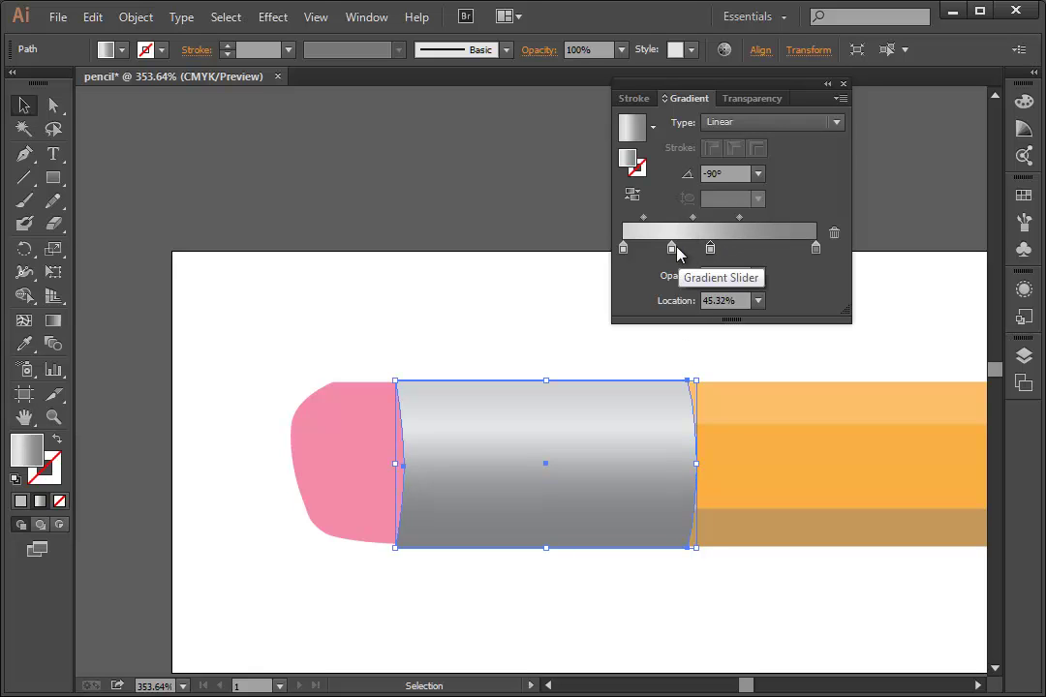
pyautogui.moveTo(675, 252); pyautogui.dragTo(663, 251)
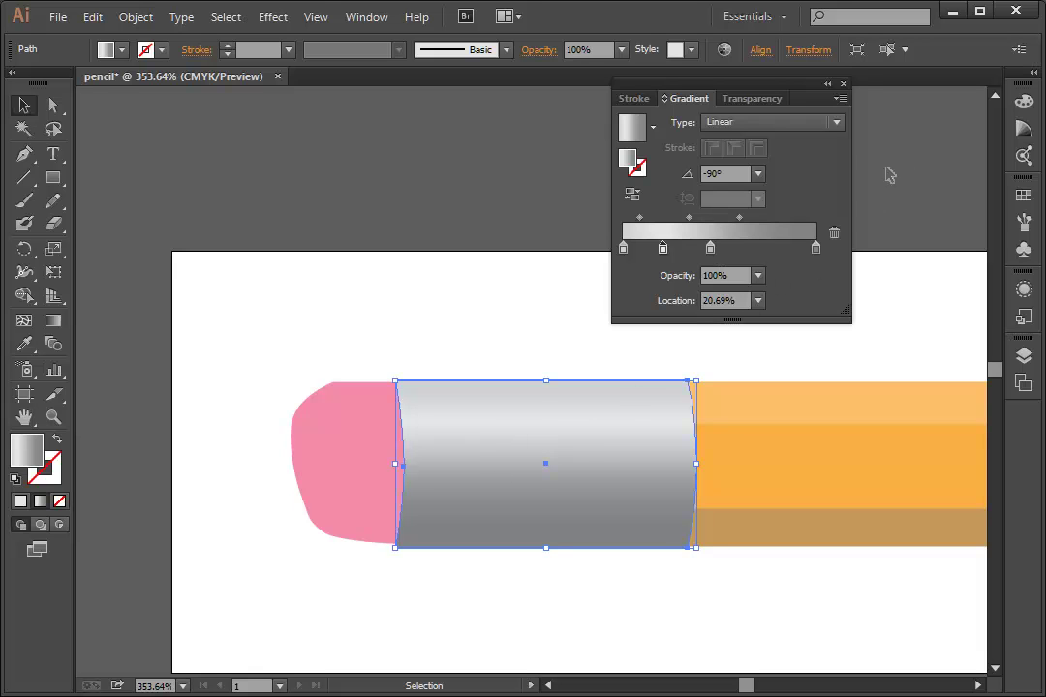
pyautogui.click(437, 328)
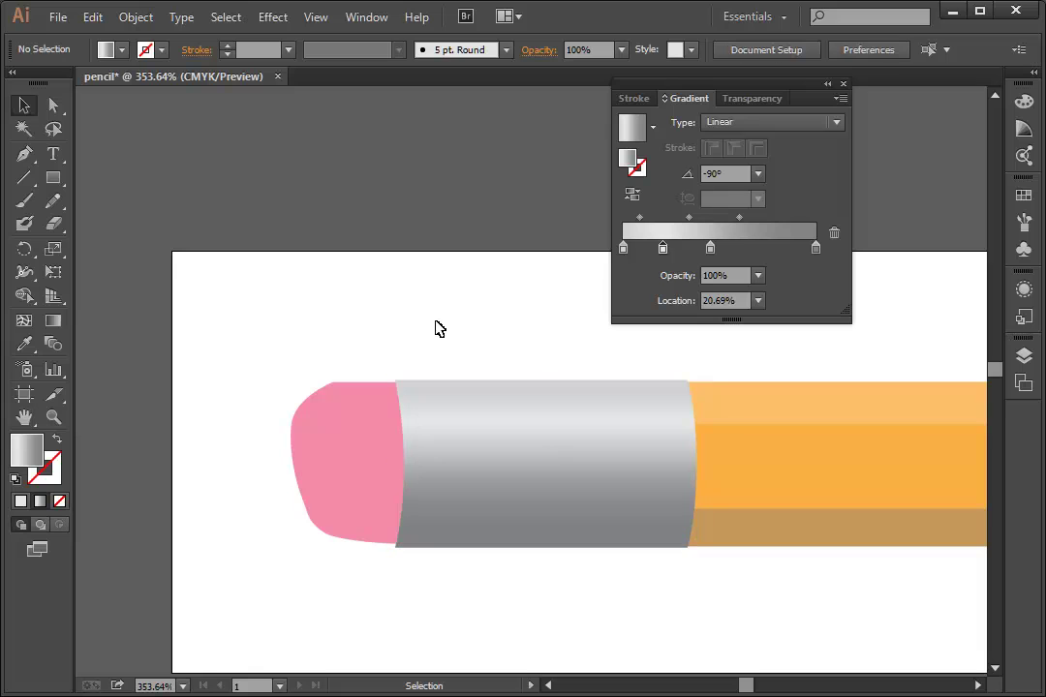